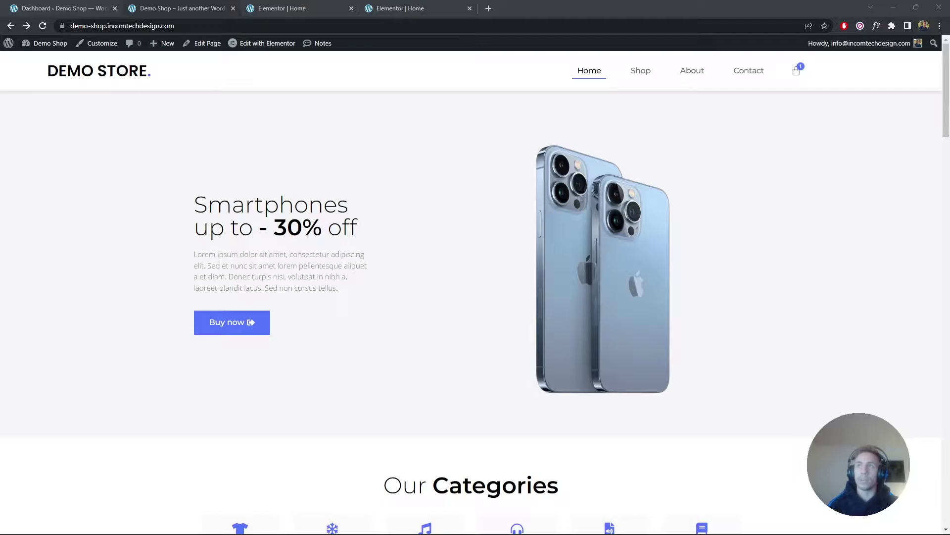
# Step: Open the store's side cart and look over the full cart page with its items and totals
pyautogui.click(796, 70)
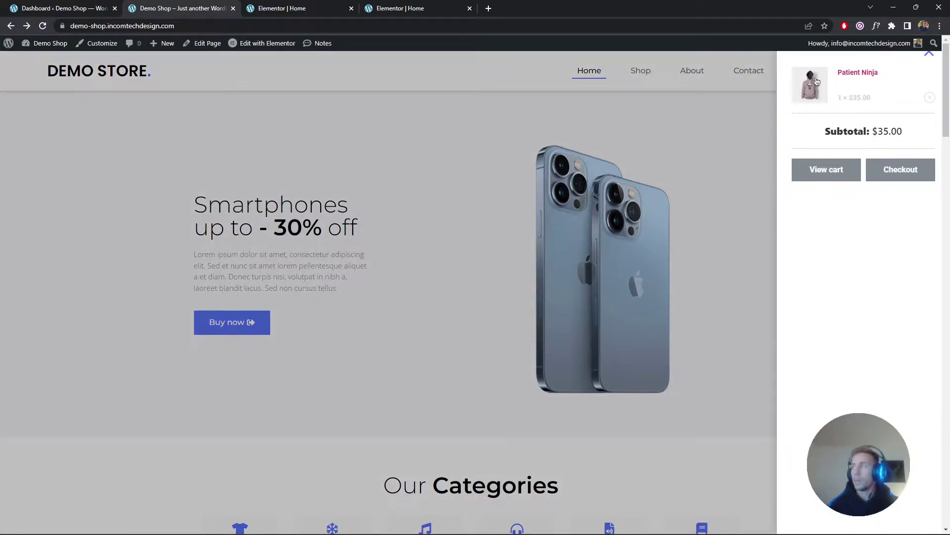
pyautogui.click(853, 176)
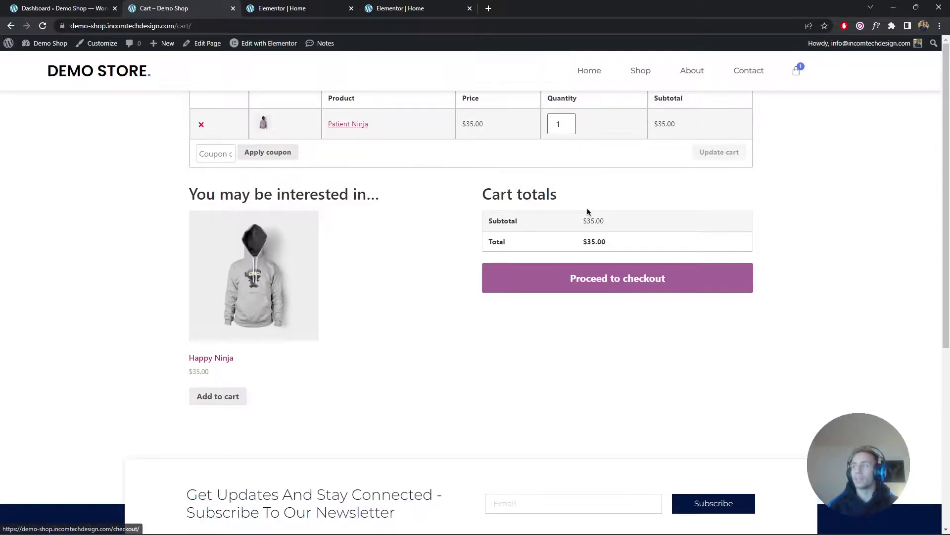
pyautogui.scroll(-5, 584, 210)
pyautogui.scroll(5, 578, 208)
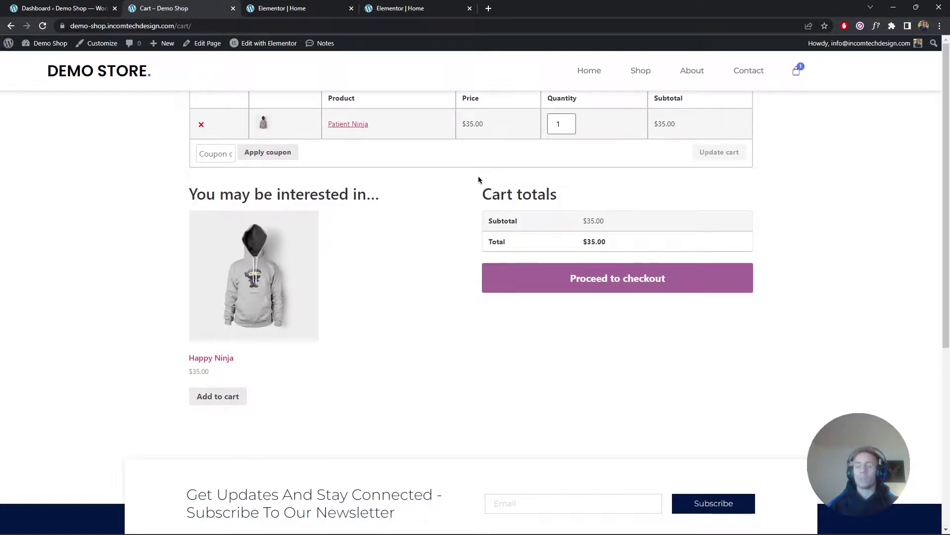
# Step: Review the site's installed plugins in the WordPress admin, including Elementor Pro and JetWooBuilder For Elementor
pyautogui.click(87, 8)
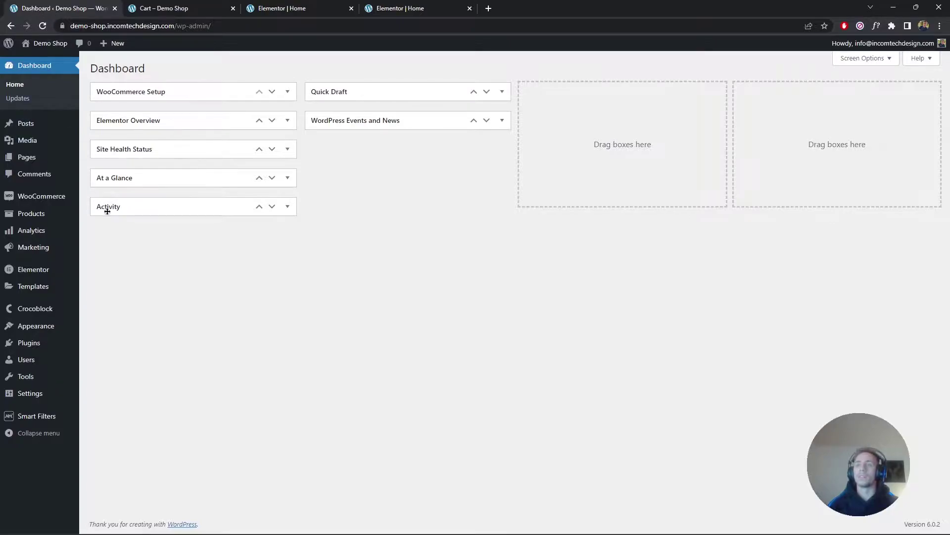
pyautogui.moveTo(79, 346)
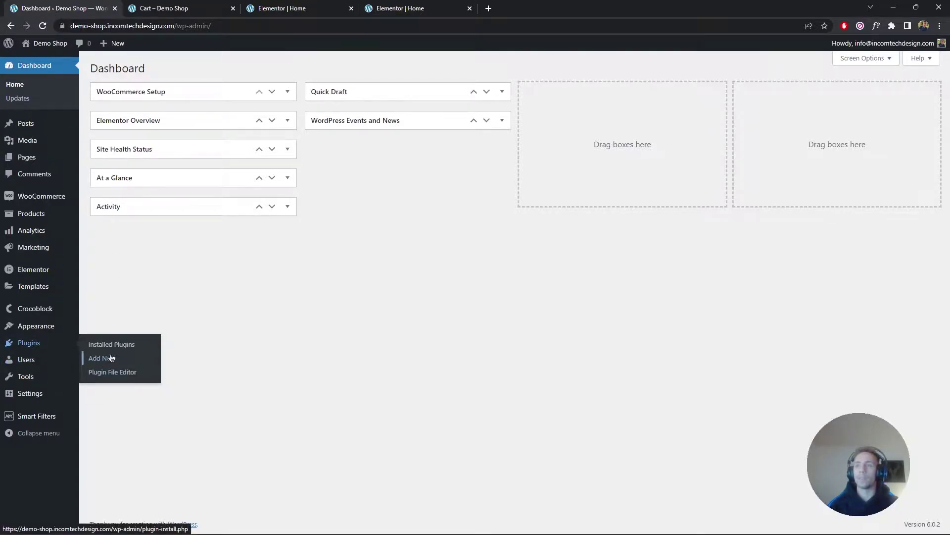
pyautogui.click(59, 349)
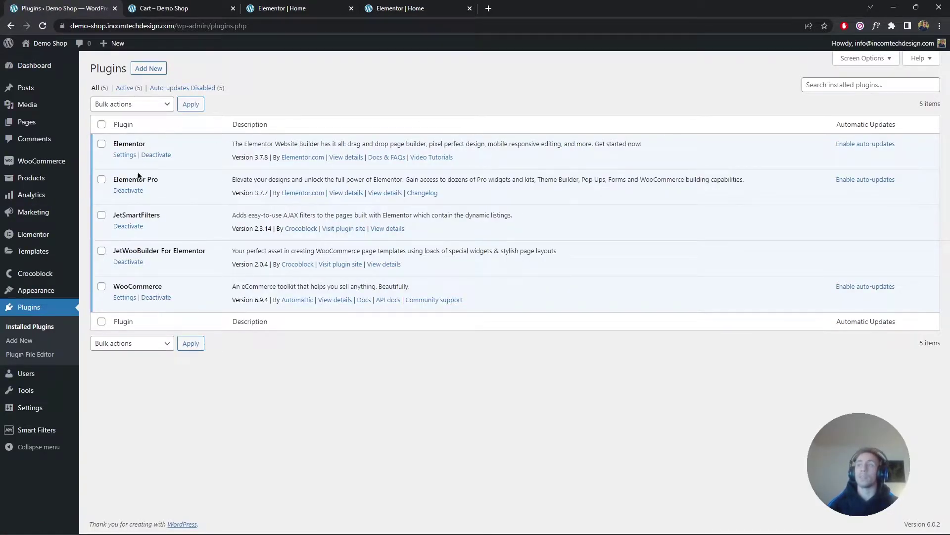
pyautogui.moveTo(212, 258); pyautogui.dragTo(114, 251)
pyautogui.moveTo(159, 180); pyautogui.dragTo(120, 182)
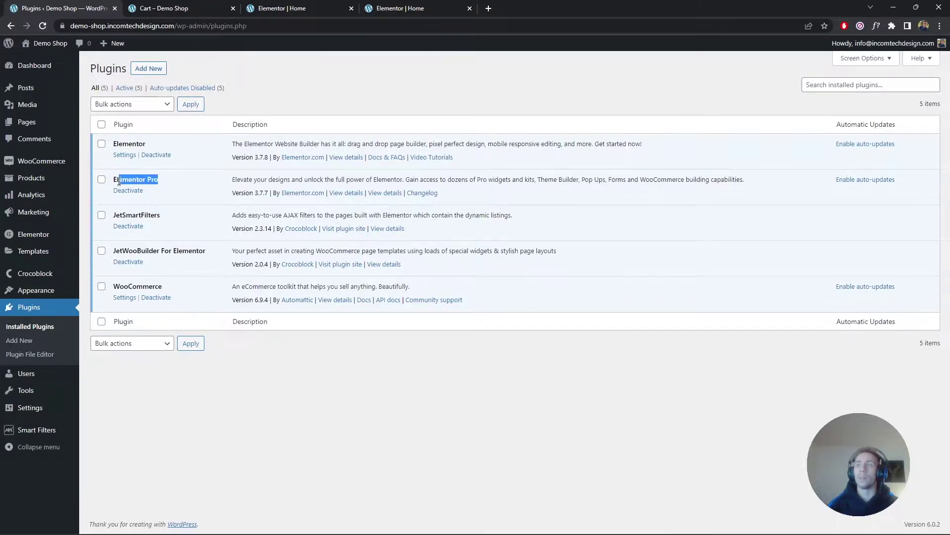
pyautogui.click(171, 185)
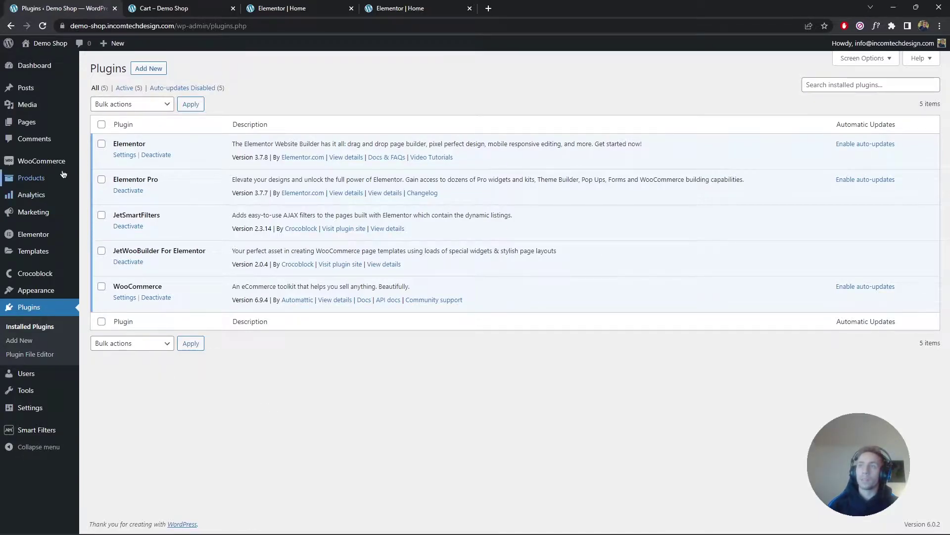
pyautogui.moveTo(59, 169)
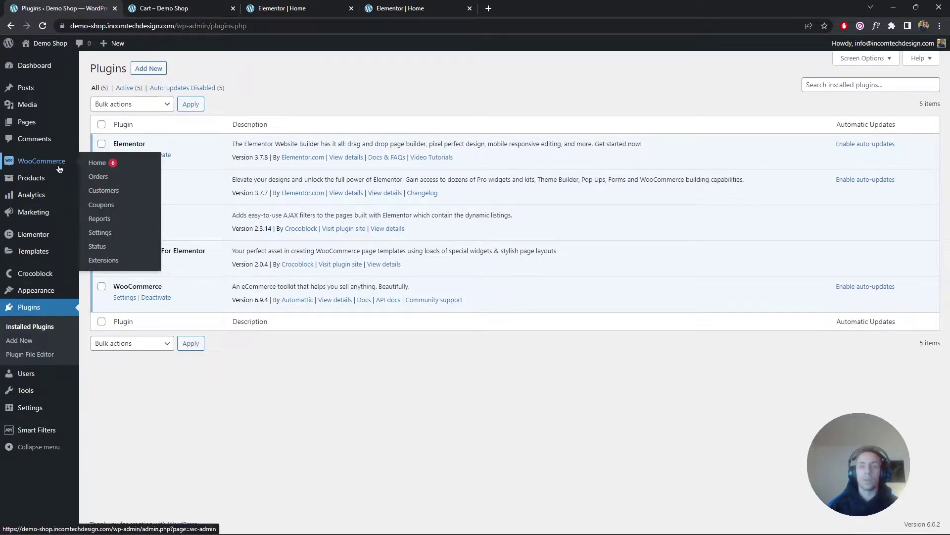
# Step: Switch to the Home page in Elementor, open the header's Menu Cart widget for editing and expand its side cart preview
pyautogui.click(125, 5)
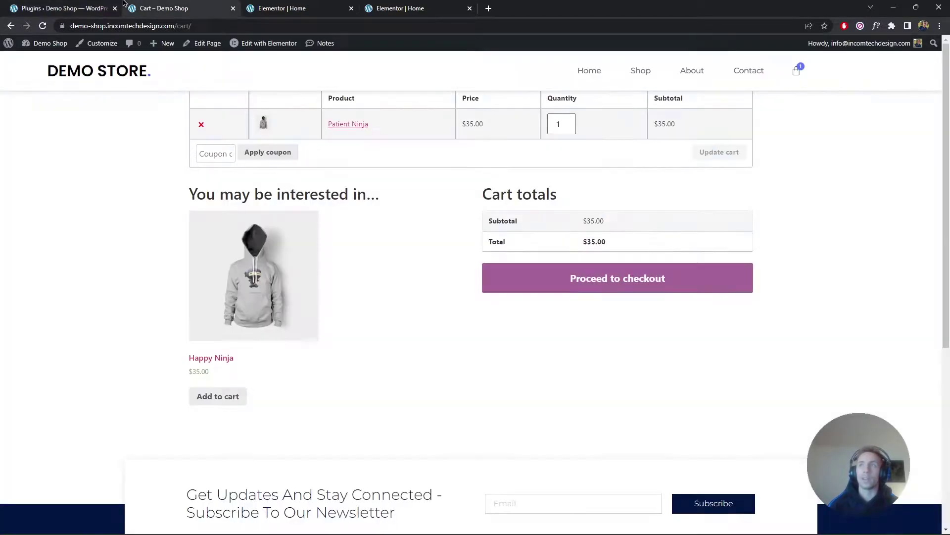
pyautogui.click(289, 8)
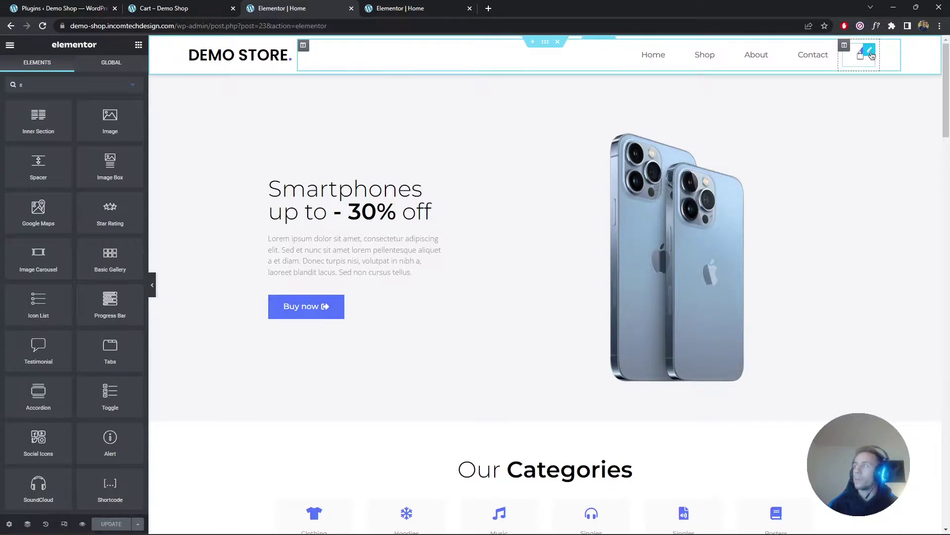
pyautogui.click(871, 51)
pyautogui.moveTo(49, 45); pyautogui.dragTo(97, 45)
pyautogui.click(99, 47)
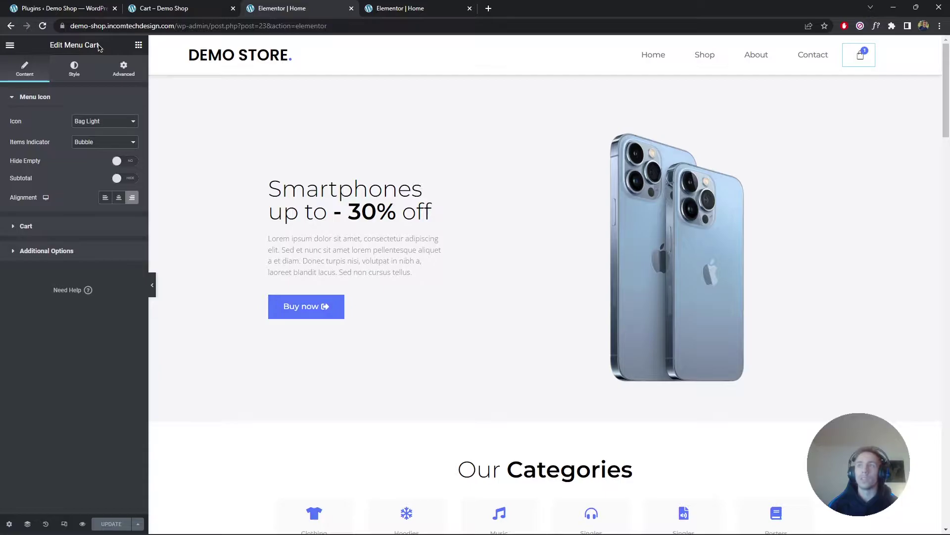
pyautogui.click(860, 54)
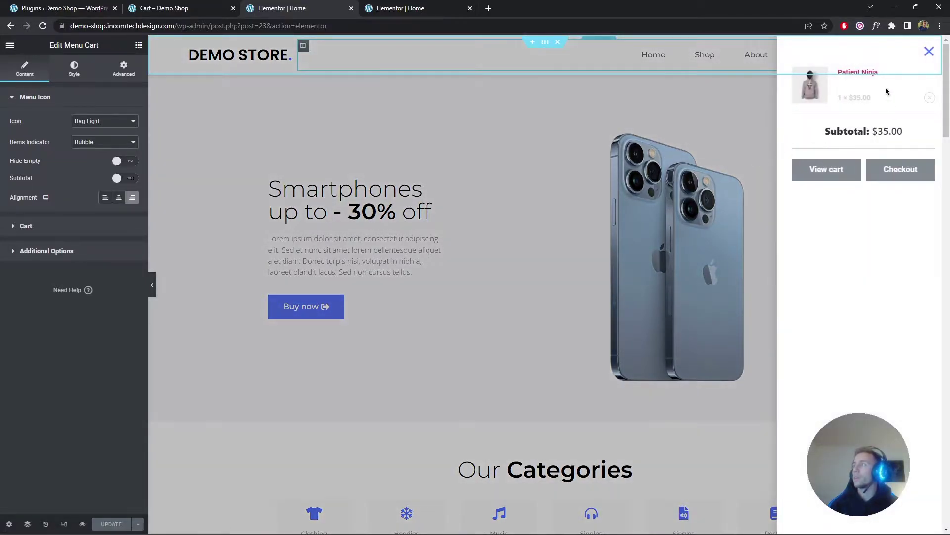
# Step: Examine the Menu Cart widget's style settings for the menu icon and the cart
pyautogui.click(58, 75)
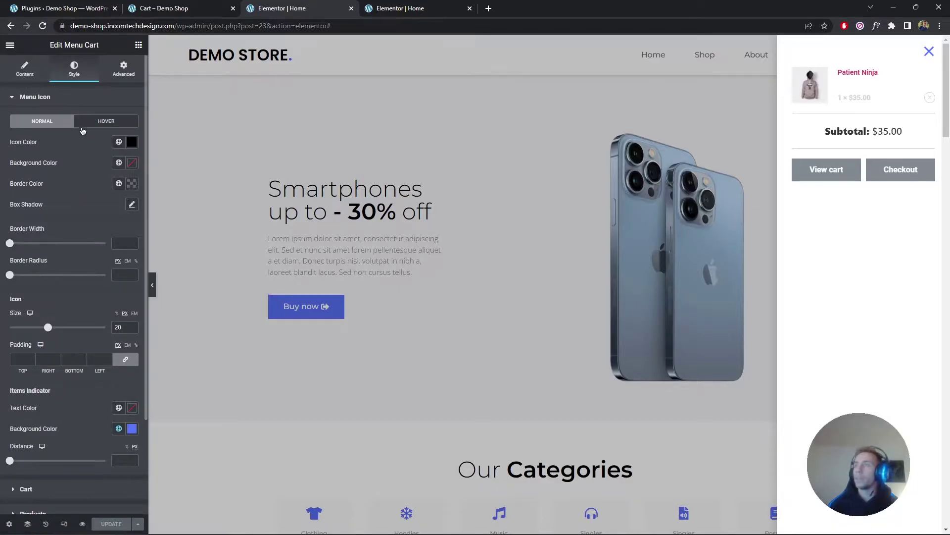
pyautogui.scroll(-3, 119, 233)
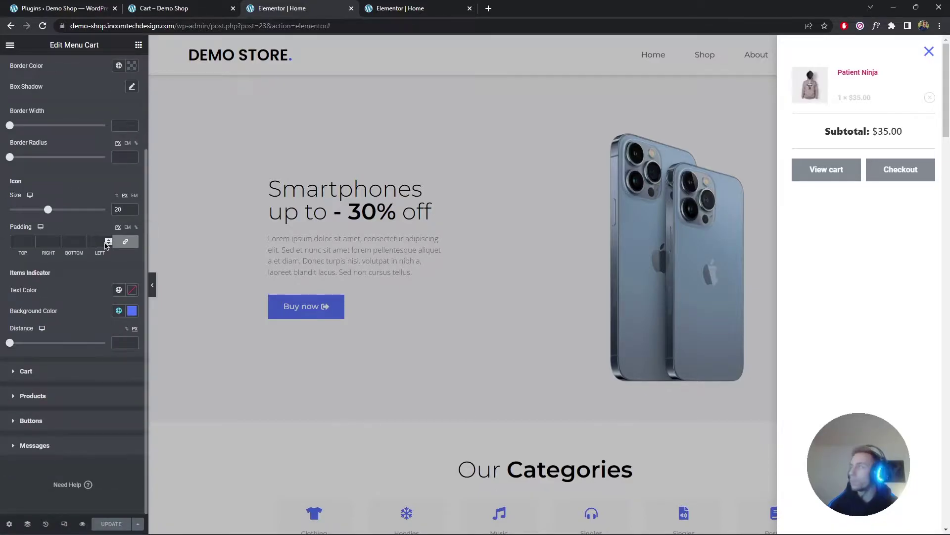
pyautogui.scroll(3, 107, 245)
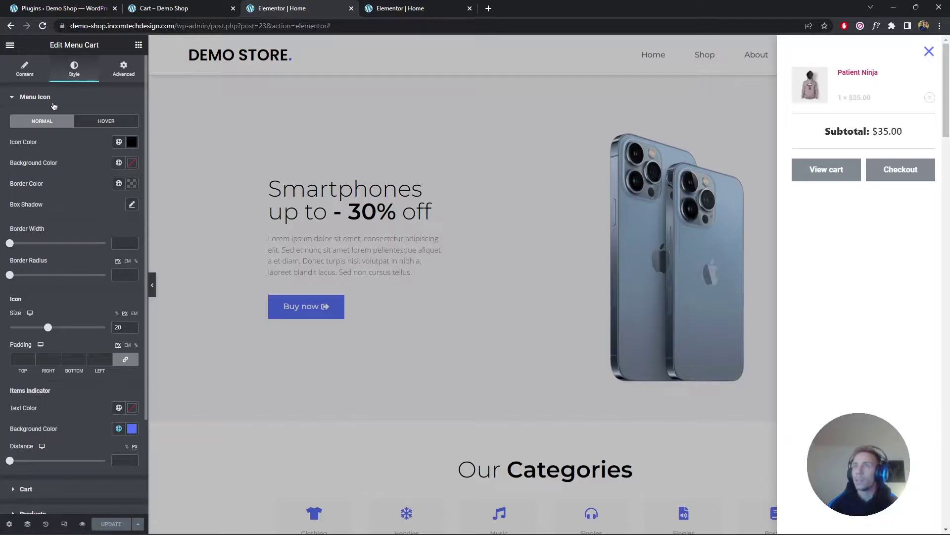
pyautogui.click(34, 97)
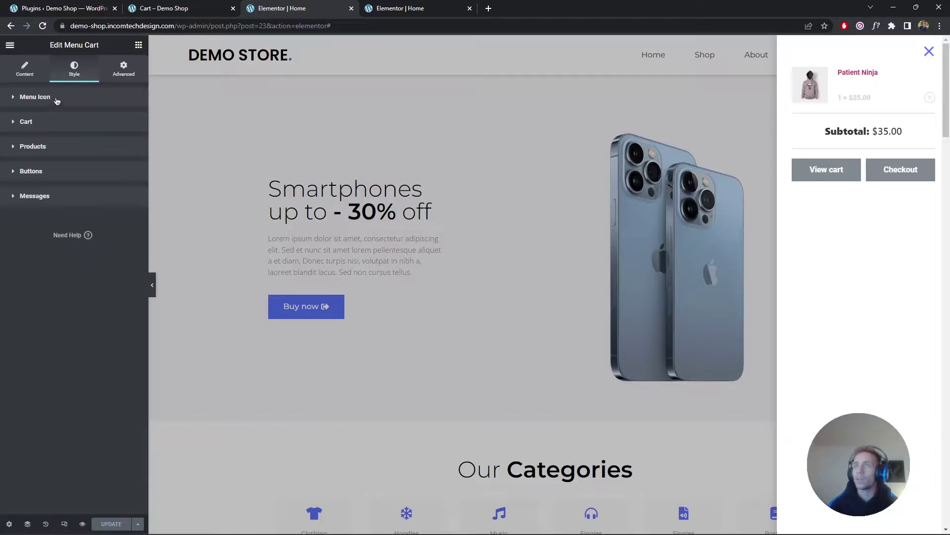
pyautogui.click(40, 127)
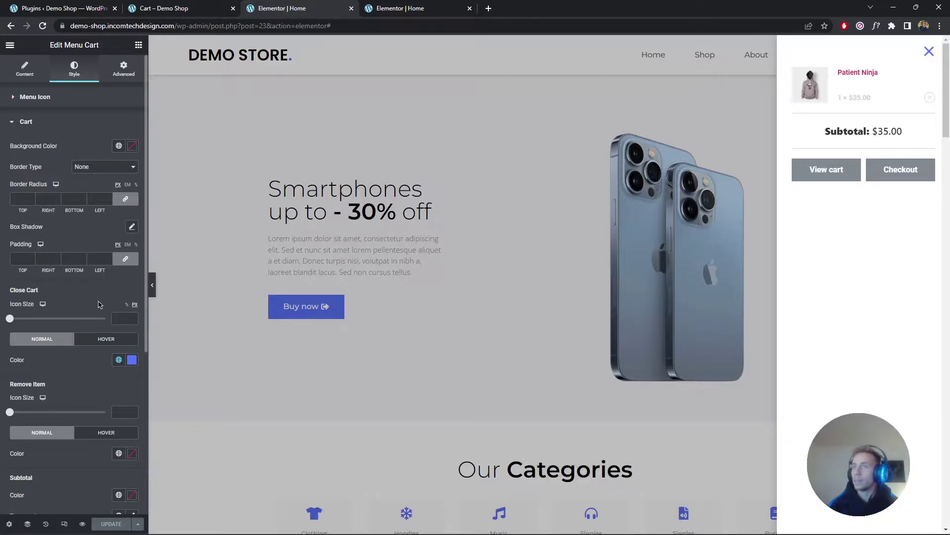
pyautogui.scroll(-2, 132, 361)
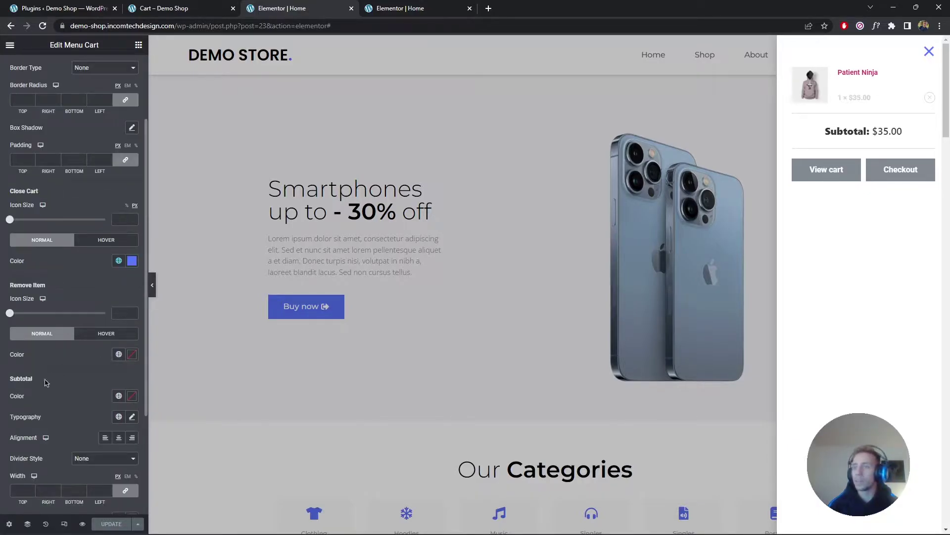
pyautogui.scroll(-3, 24, 378)
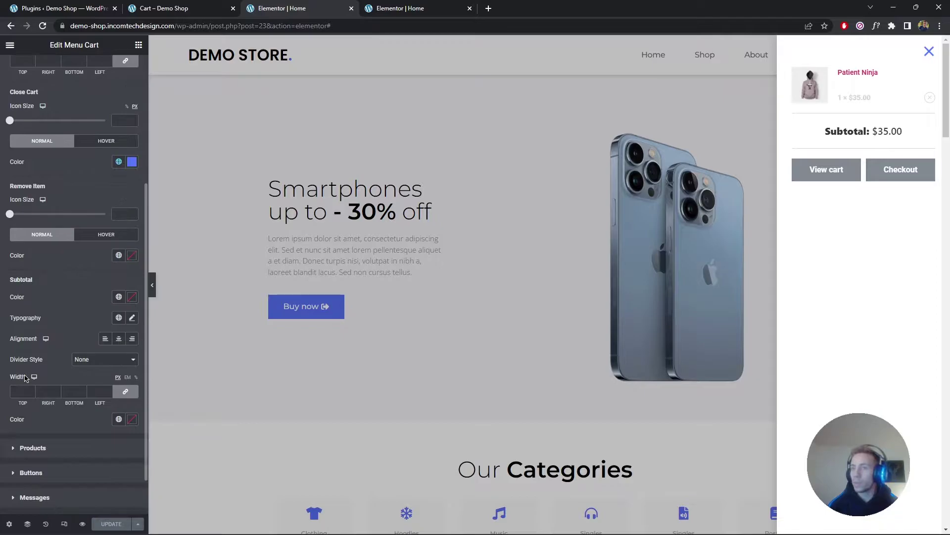
# Step: Set the side cart's product title font to Montserrat and its normal colour to the blue global colour
pyautogui.click(33, 398)
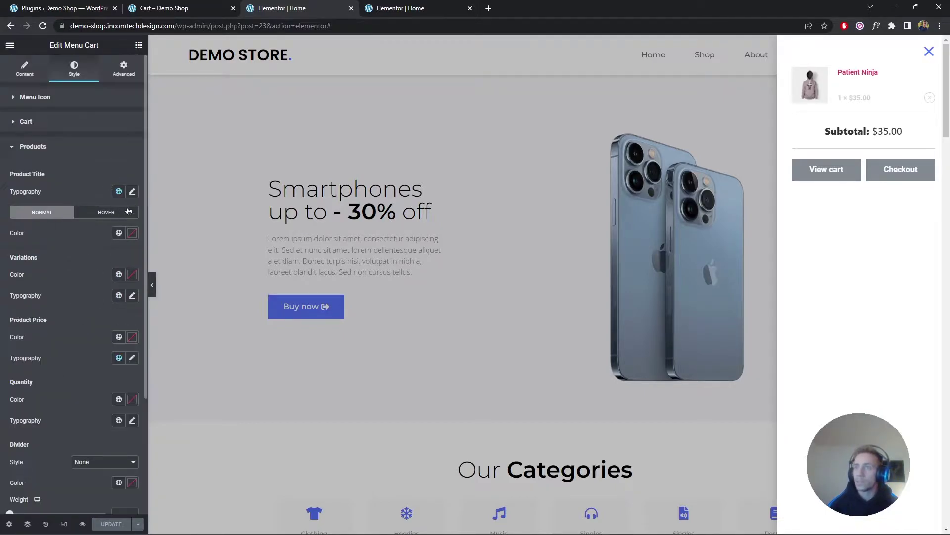
pyautogui.click(132, 191)
pyautogui.click(94, 238)
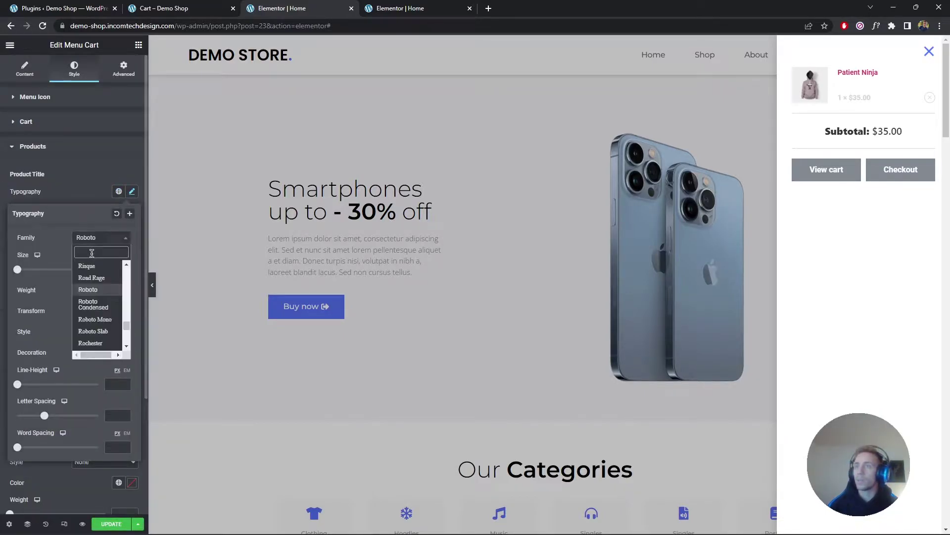
pyautogui.write('montser')
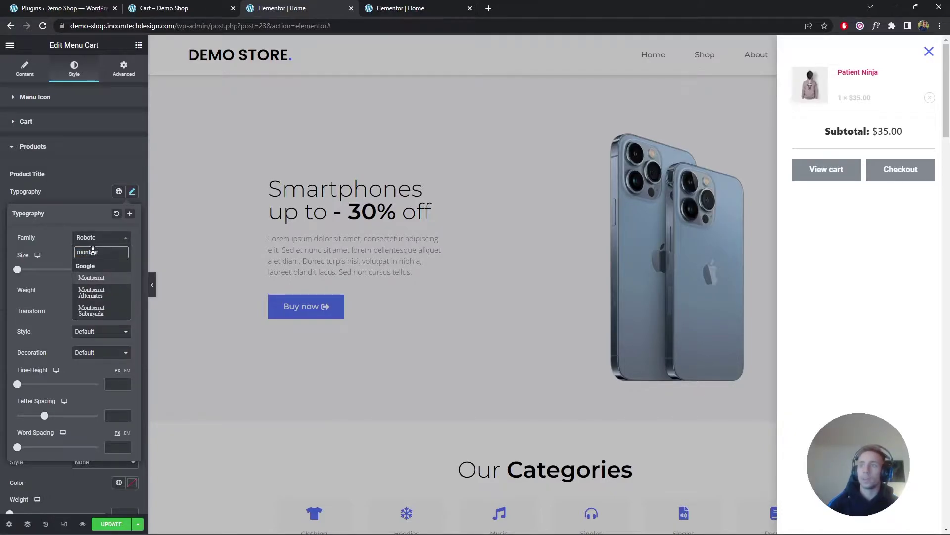
pyautogui.click(91, 325)
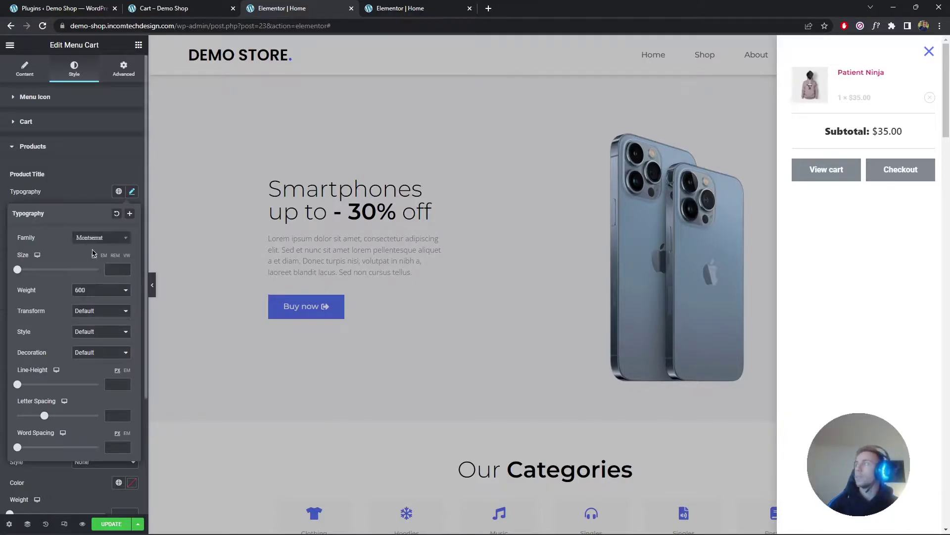
pyautogui.click(132, 191)
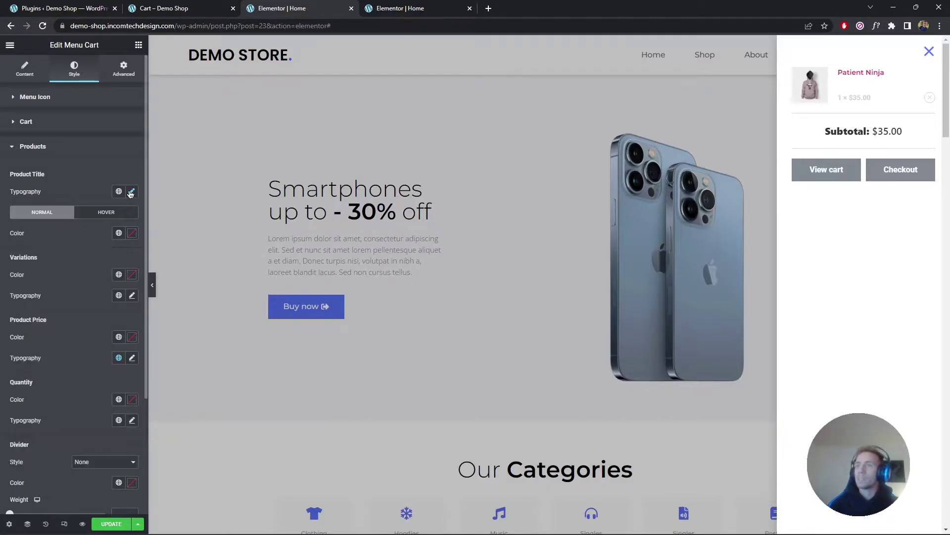
pyautogui.click(119, 233)
pyautogui.click(76, 345)
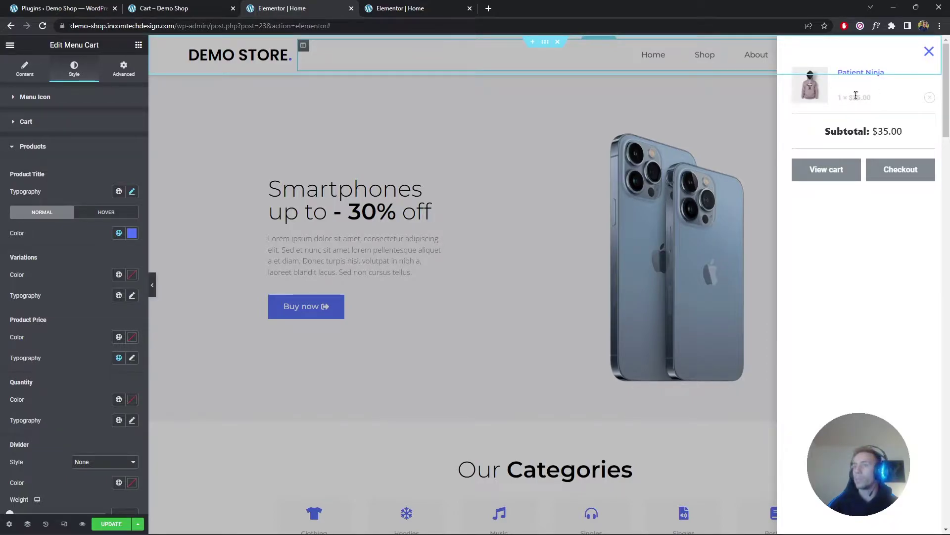
pyautogui.click(32, 146)
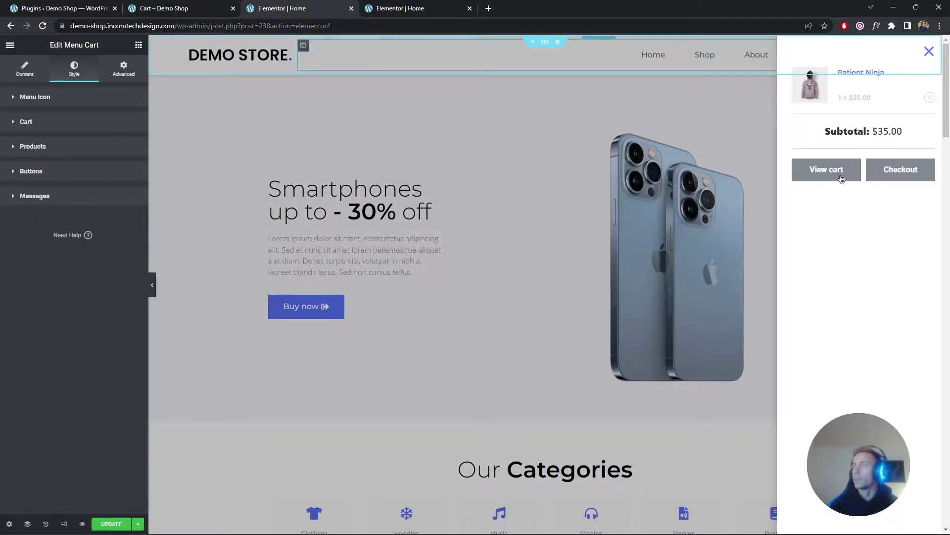
# Step: Change the side cart's button layout to Stacked and set the buttons' font family to Montserrat
pyautogui.click(58, 176)
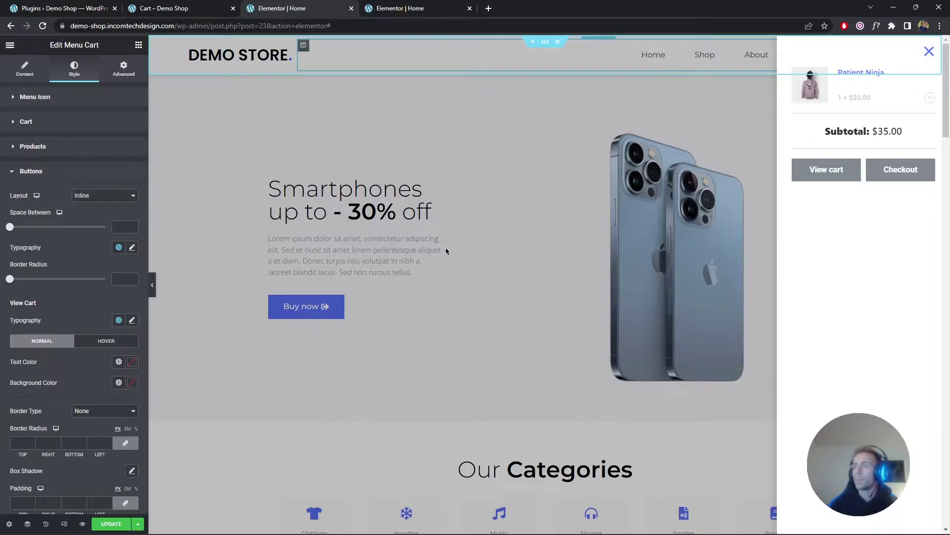
pyautogui.click(95, 194)
pyautogui.click(91, 216)
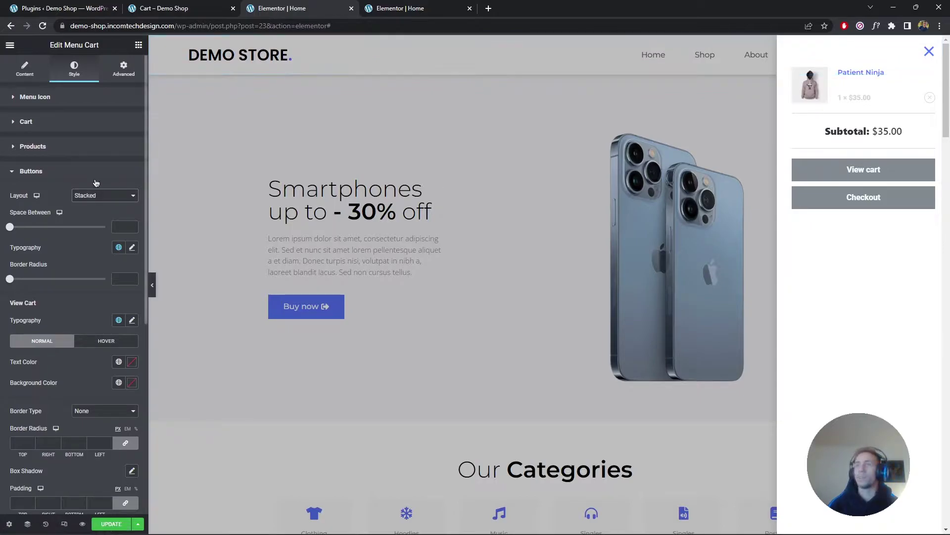
pyautogui.click(132, 247)
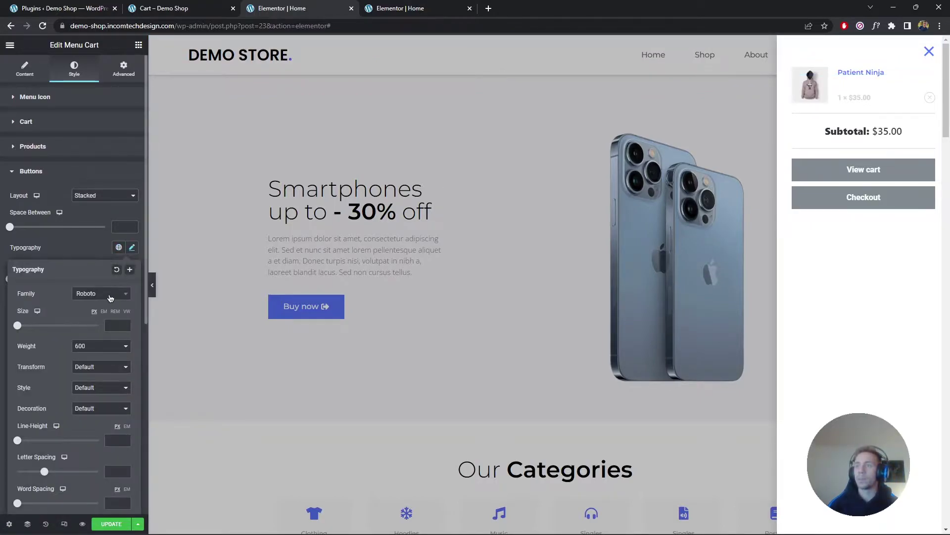
pyautogui.click(110, 295)
pyautogui.write('montse')
pyautogui.press('Return')
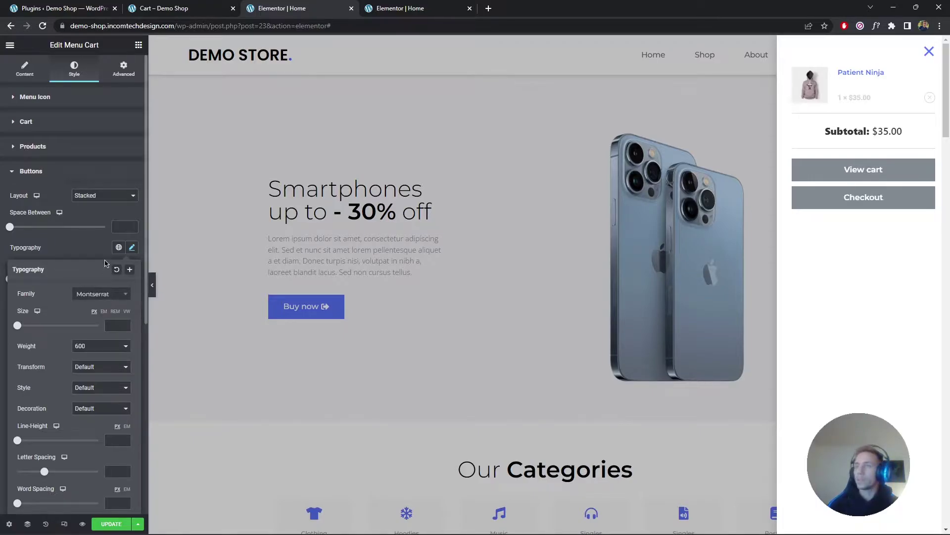
pyautogui.click(132, 248)
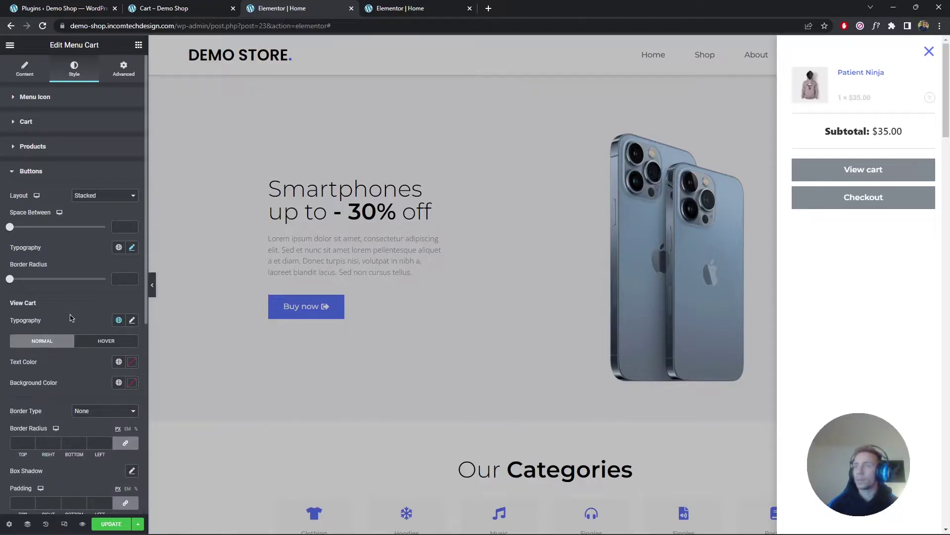
# Step: Give the View Cart button white text and the blue global colour as its background
pyautogui.click(132, 362)
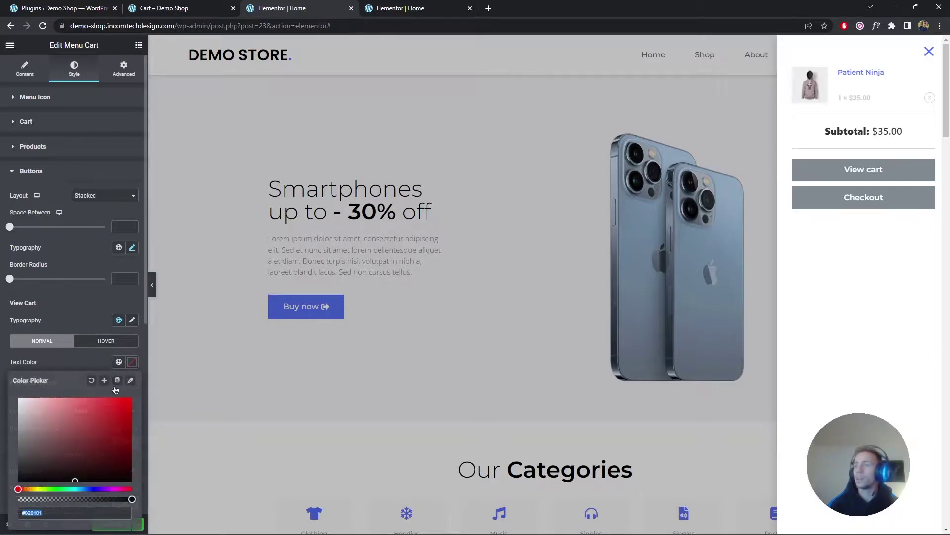
pyautogui.click(132, 361)
pyautogui.click(119, 382)
pyautogui.click(89, 498)
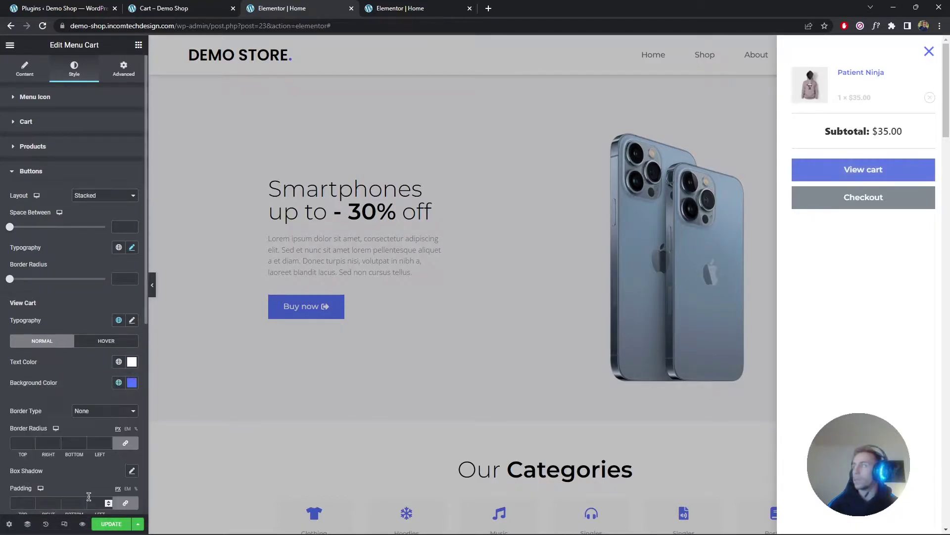
# Step: Set the side cart's Checkout button font family to Montserrat
pyautogui.scroll(-4, 144, 345)
pyautogui.scroll(-3, 144, 345)
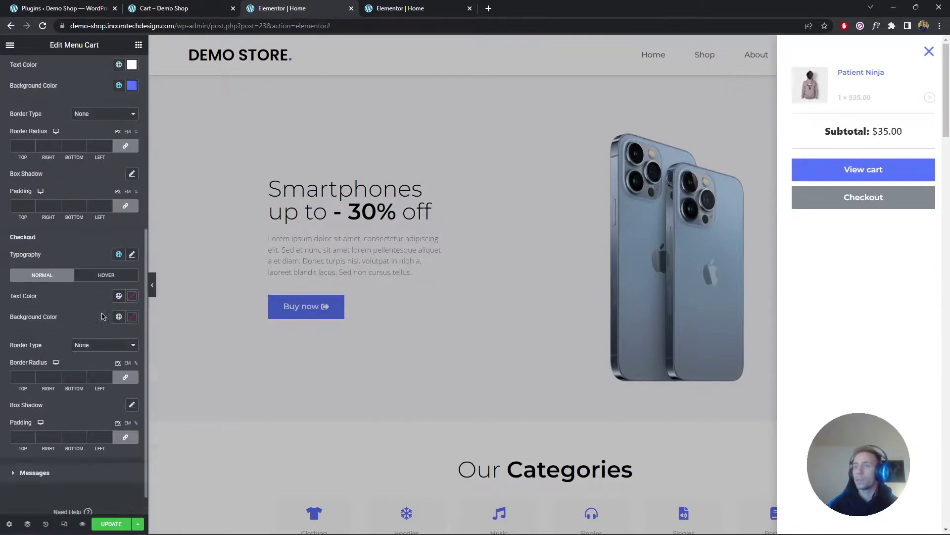
pyautogui.click(133, 228)
pyautogui.click(103, 281)
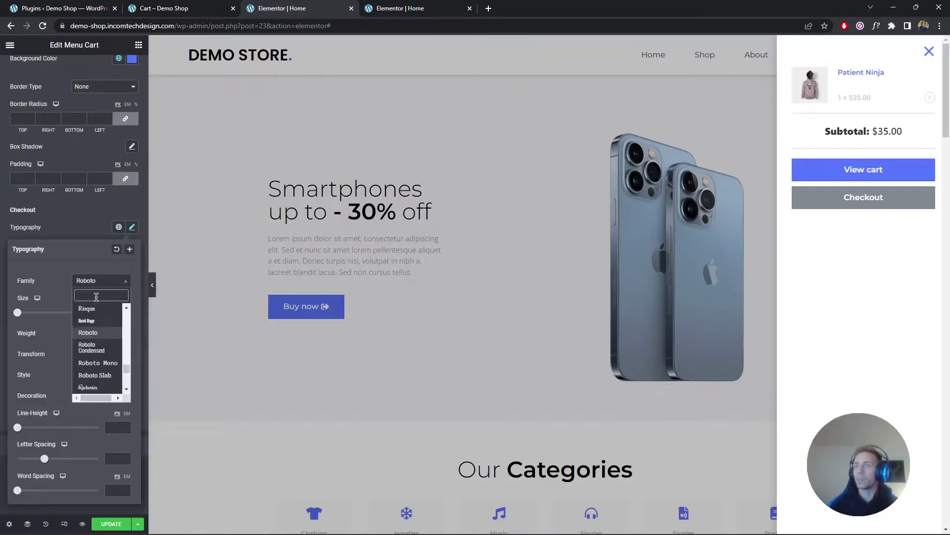
pyautogui.write('montse')
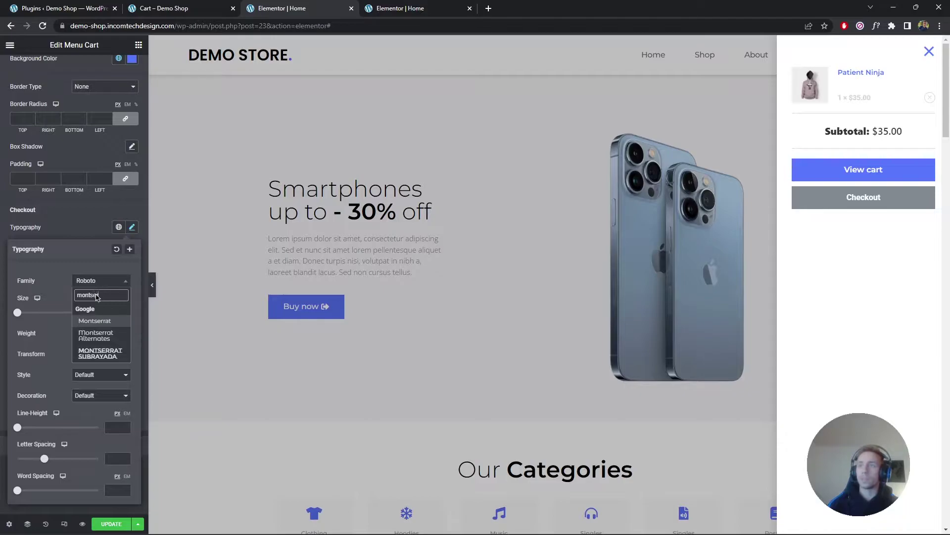
pyautogui.click(95, 320)
pyautogui.click(131, 227)
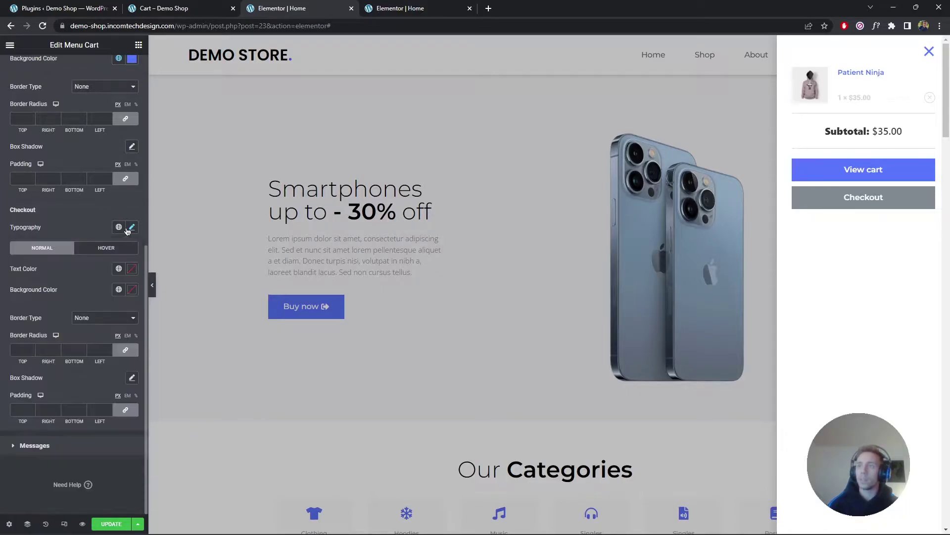
# Step: Give the Checkout button white text and the blue global colour as its background, and save the page
pyautogui.click(131, 271)
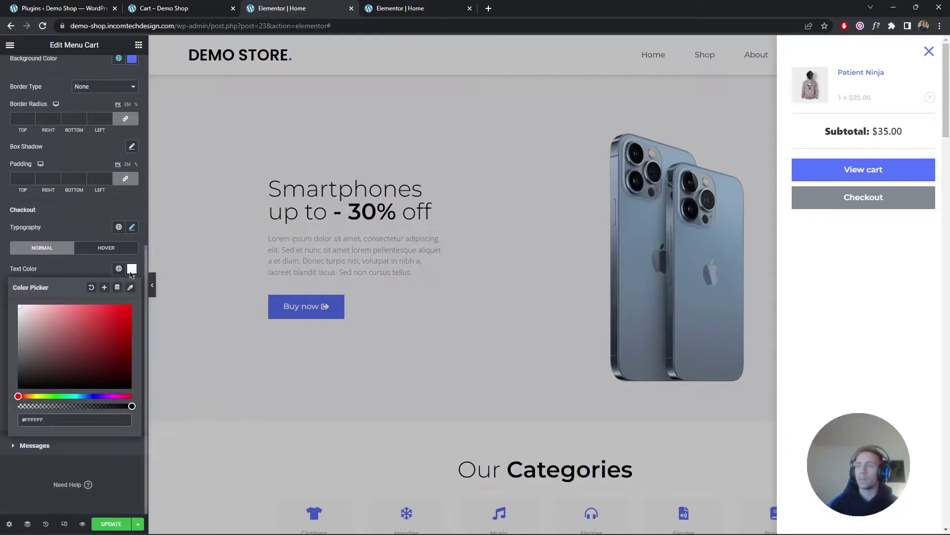
pyautogui.click(121, 302)
pyautogui.click(119, 289)
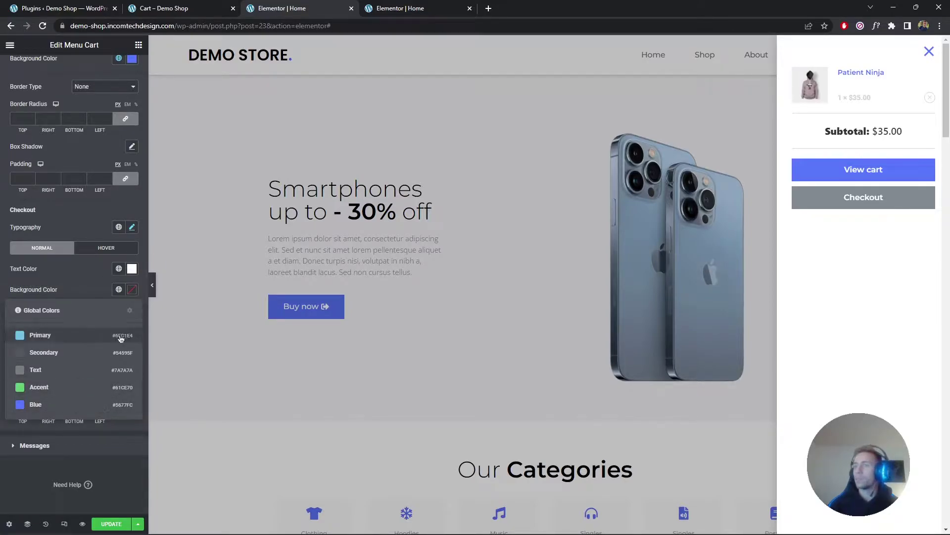
pyautogui.click(98, 406)
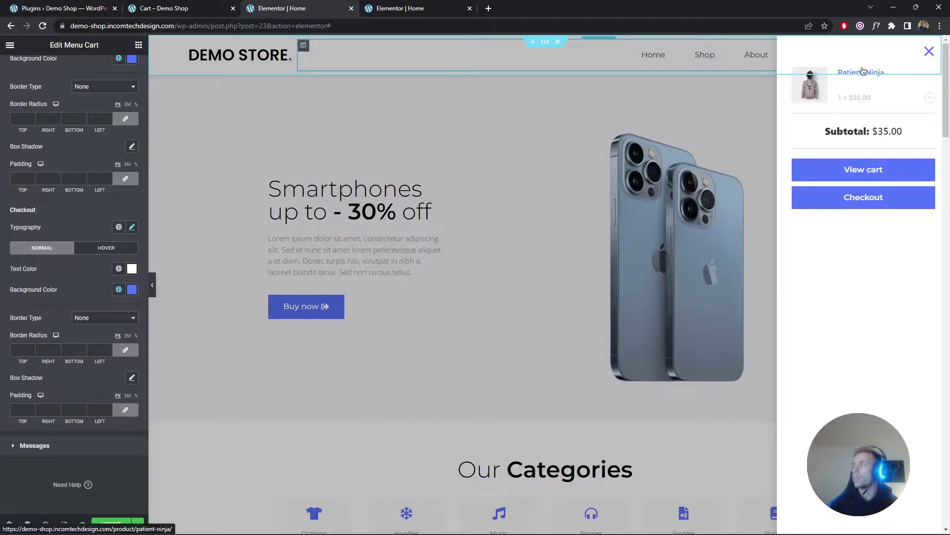
pyautogui.click(111, 525)
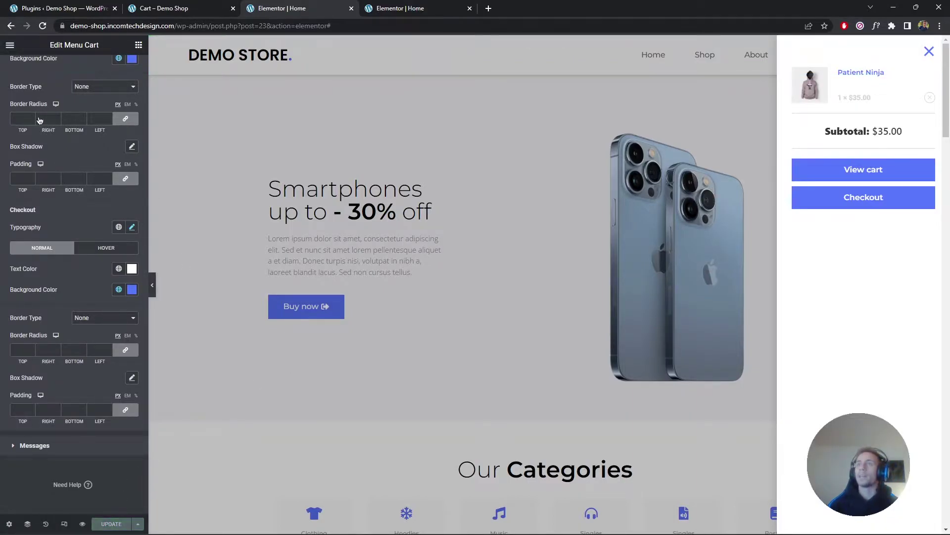
# Step: View the live home page, open its side cart, and go to the full cart page to review its default layout
pyautogui.click(10, 46)
pyautogui.click(47, 217)
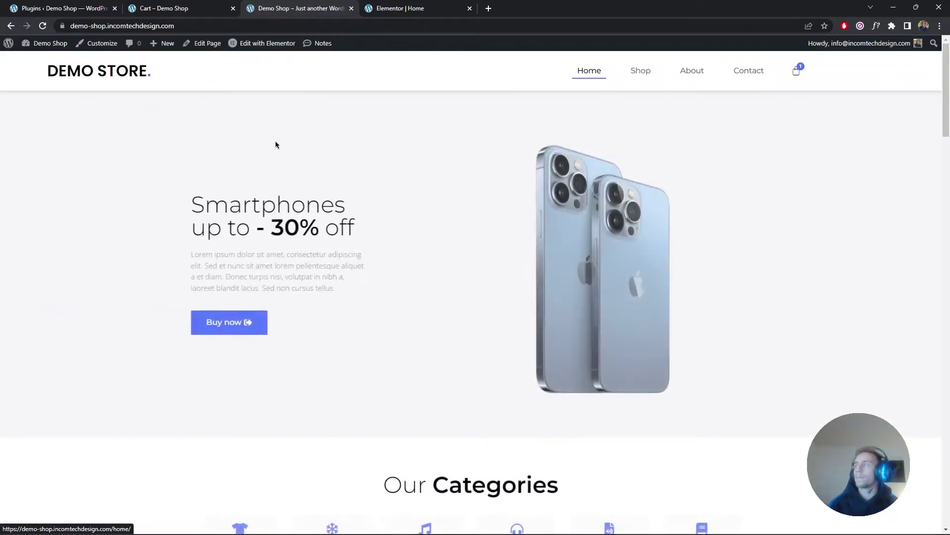
pyautogui.click(796, 70)
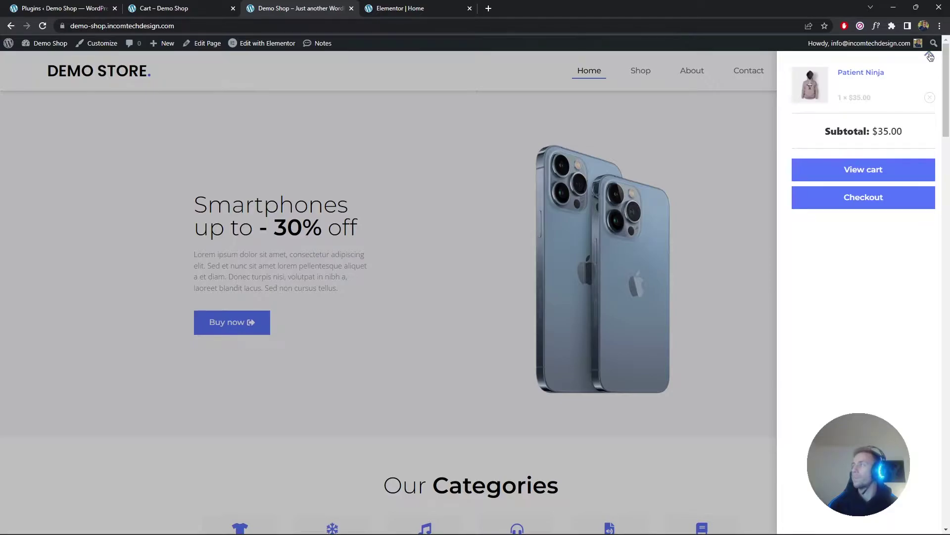
pyautogui.click(863, 170)
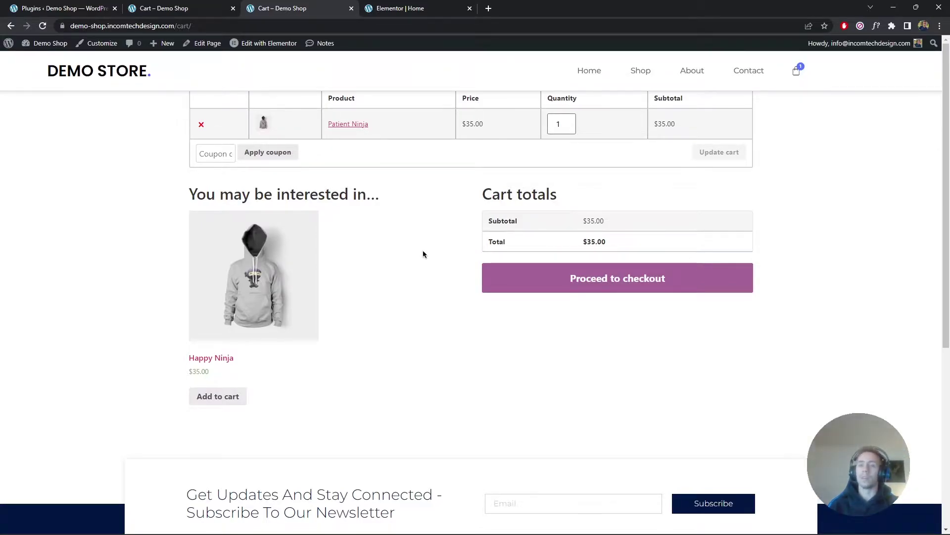
pyautogui.scroll(-6, 421, 262)
pyautogui.scroll(6, 421, 265)
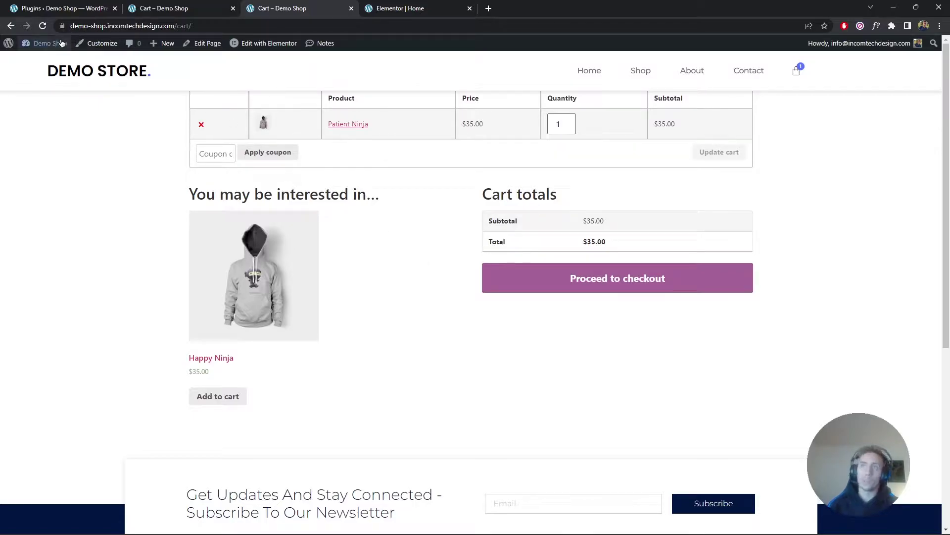
# Step: Open Crocoblock's Woo Page Builder template list in the WordPress admin
pyautogui.moveTo(47, 44)
pyautogui.click(71, 6)
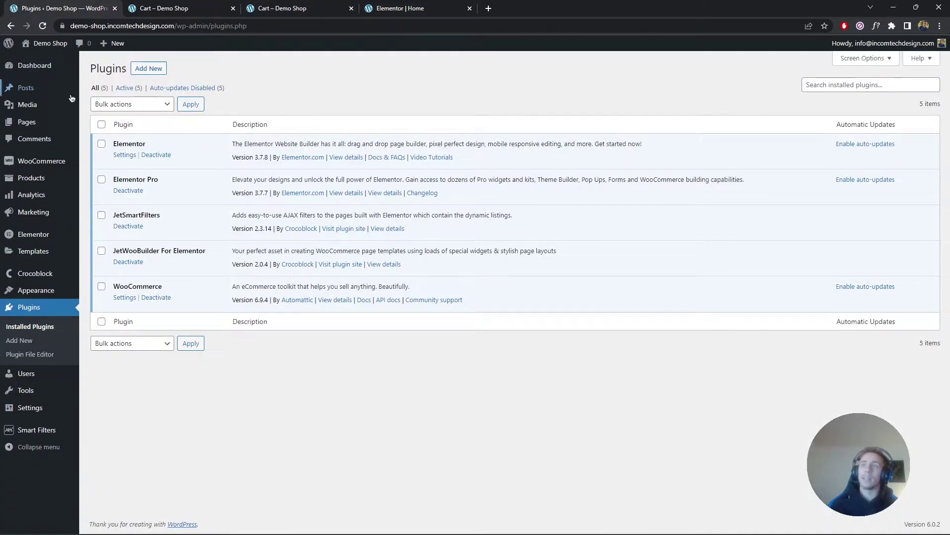
pyautogui.moveTo(45, 273)
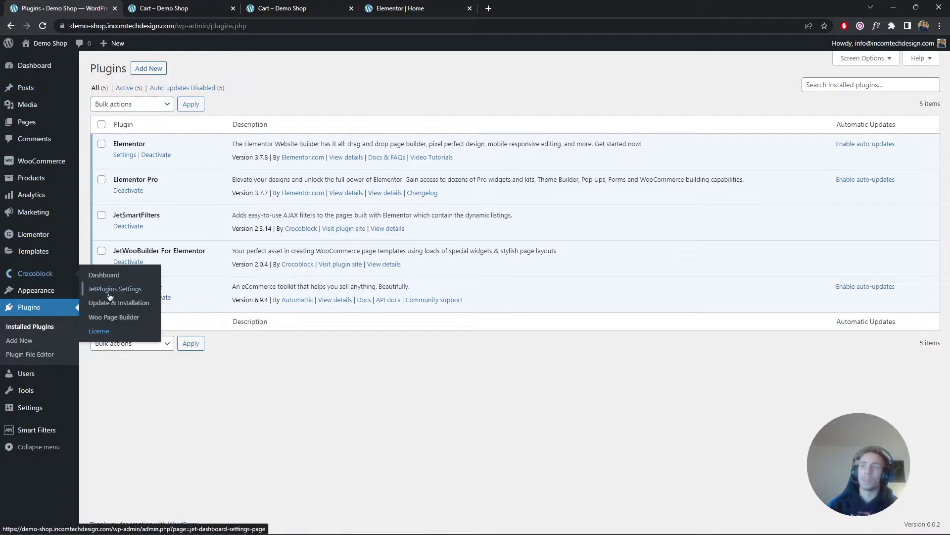
pyautogui.click(115, 317)
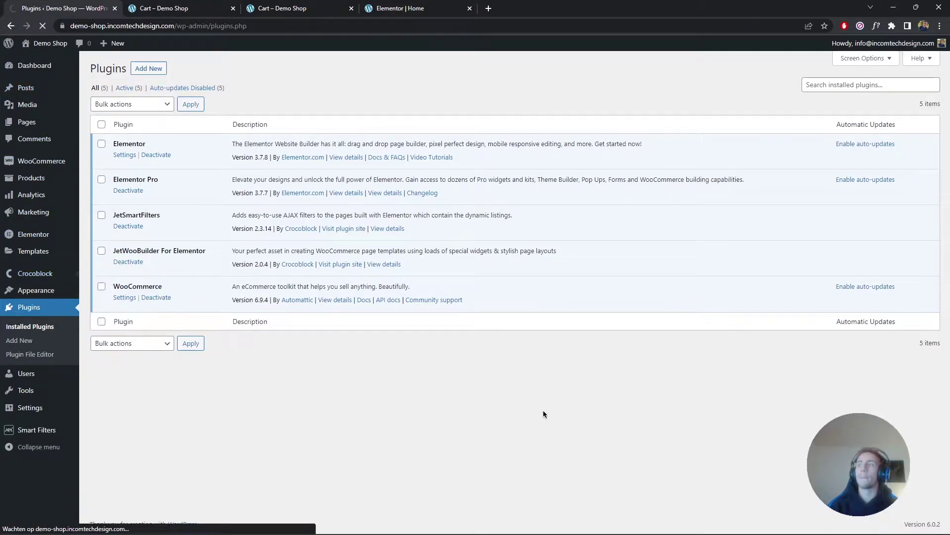
# Step: Create a new JetWooBuilder template of type Cart named "Cart"
pyautogui.click(251, 69)
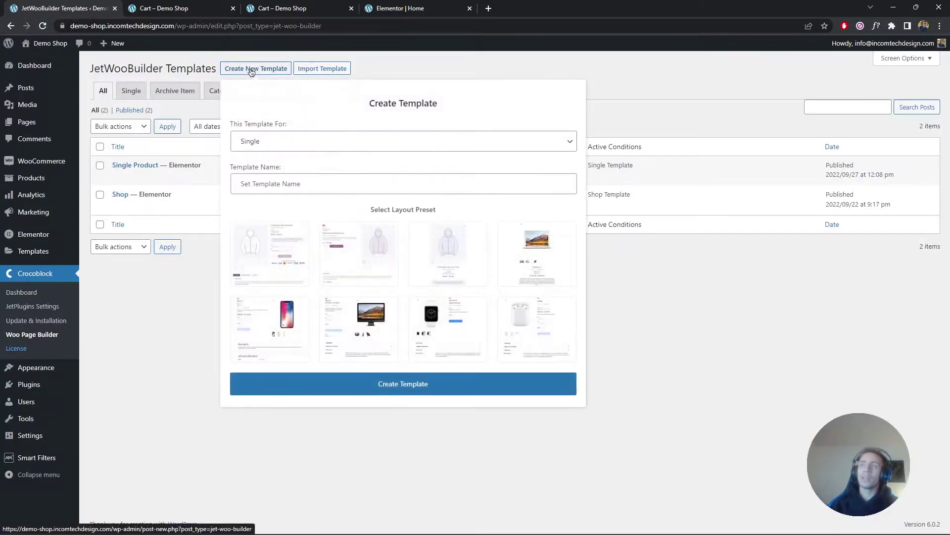
pyautogui.click(295, 141)
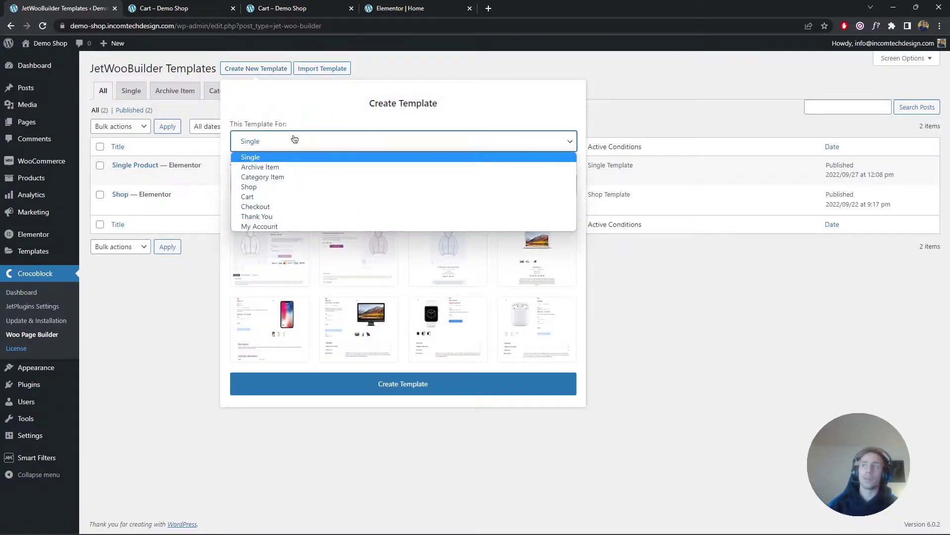
pyautogui.click(283, 197)
pyautogui.click(283, 185)
pyautogui.write('Cart')
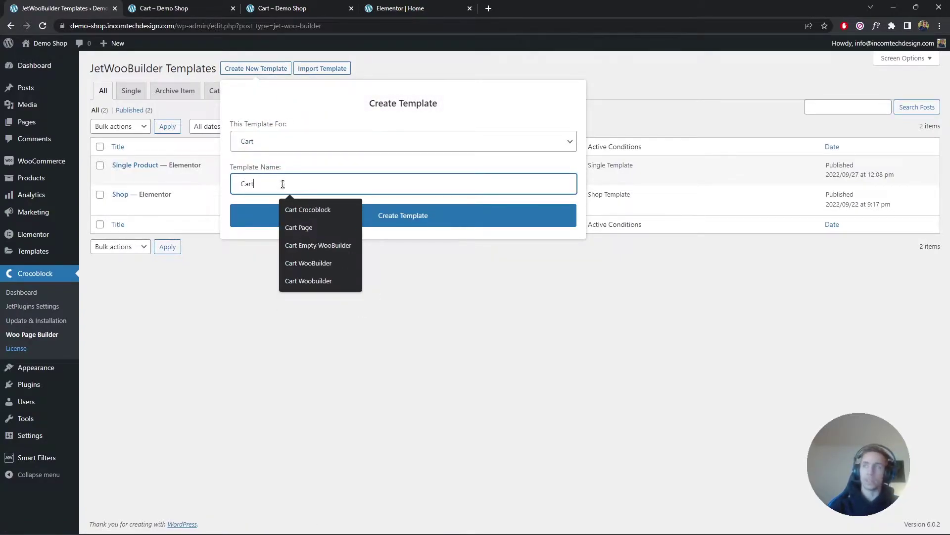
pyautogui.click(489, 198)
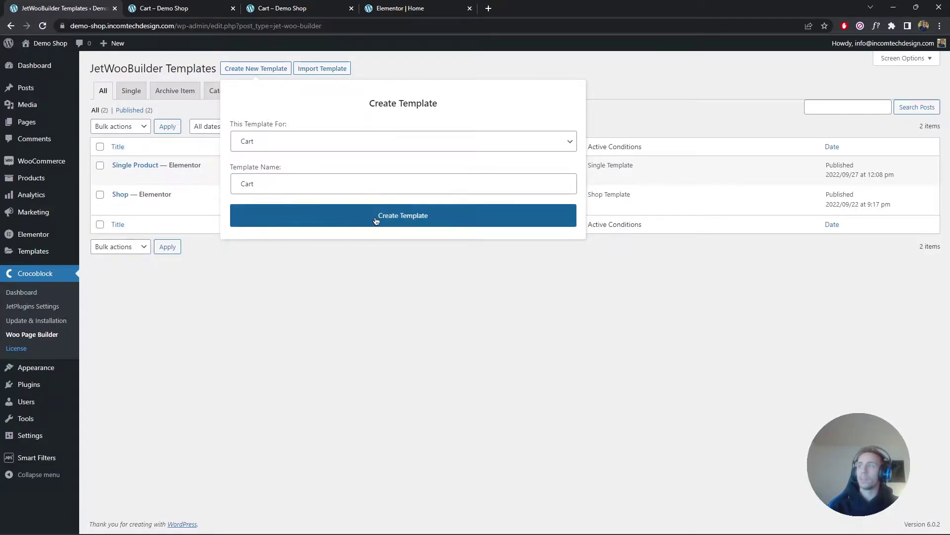
pyautogui.moveTo(233, 168); pyautogui.dragTo(287, 165)
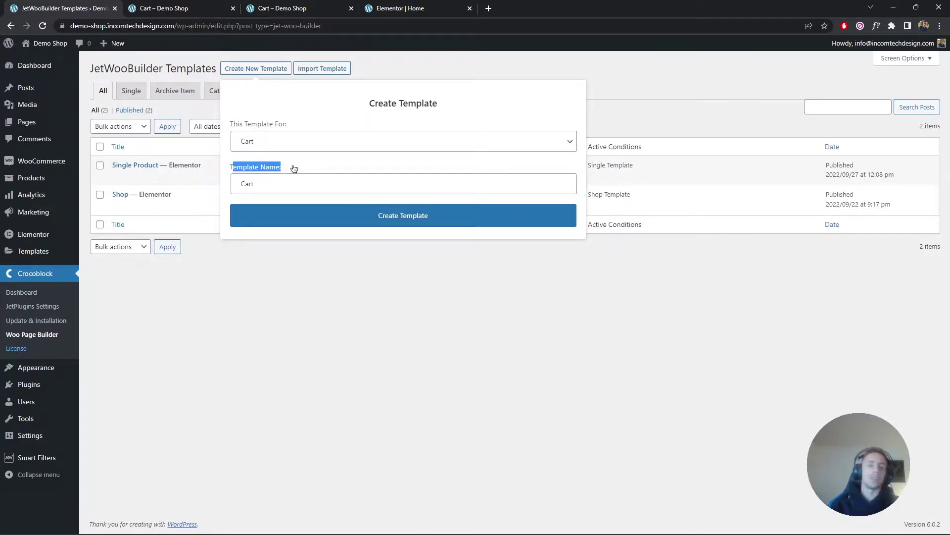
pyautogui.click(246, 183)
pyautogui.click(343, 219)
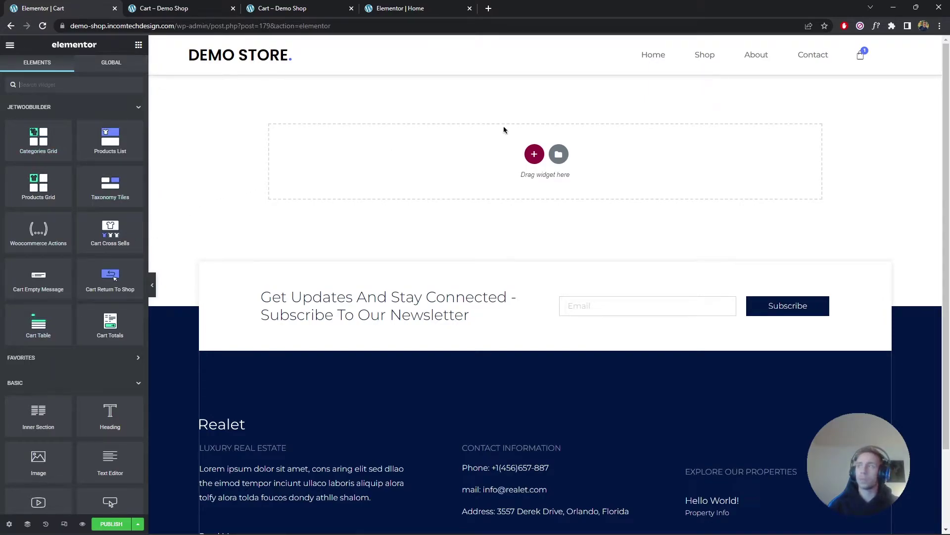
# Step: Add a single-column section to the empty Cart template and set its height to Min Height
pyautogui.click(534, 154)
pyautogui.click(396, 178)
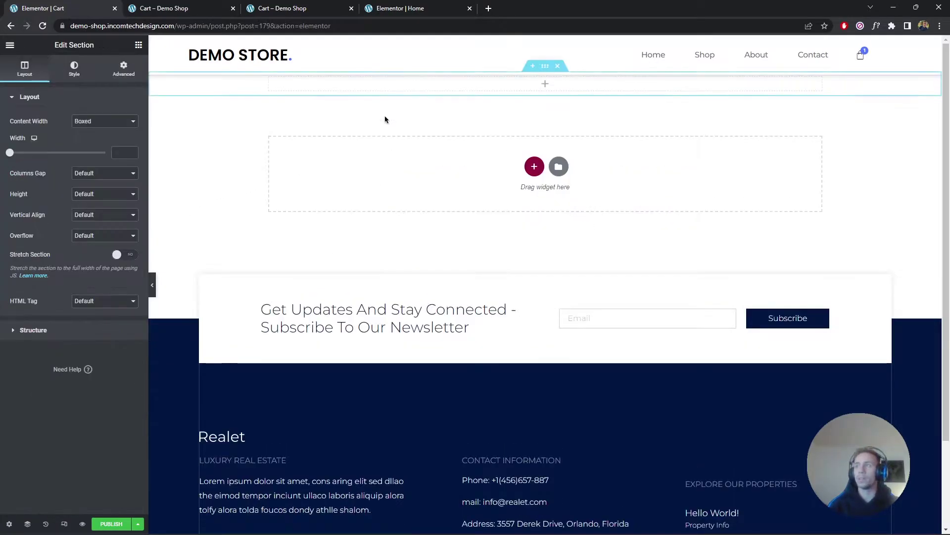
pyautogui.click(93, 194)
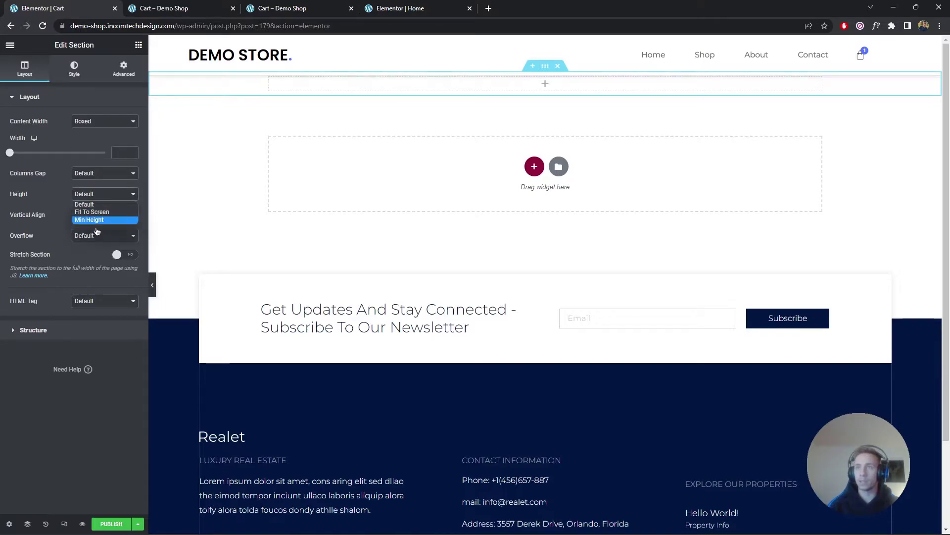
pyautogui.click(94, 218)
# Step: Give the new section a classic background in the blue global colour
pyautogui.click(74, 68)
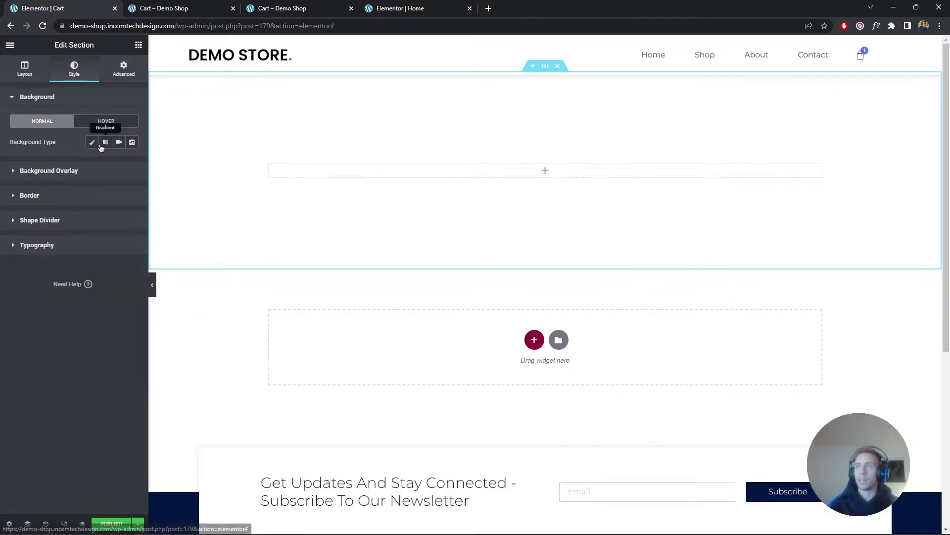
pyautogui.click(91, 142)
pyautogui.click(119, 163)
pyautogui.click(91, 277)
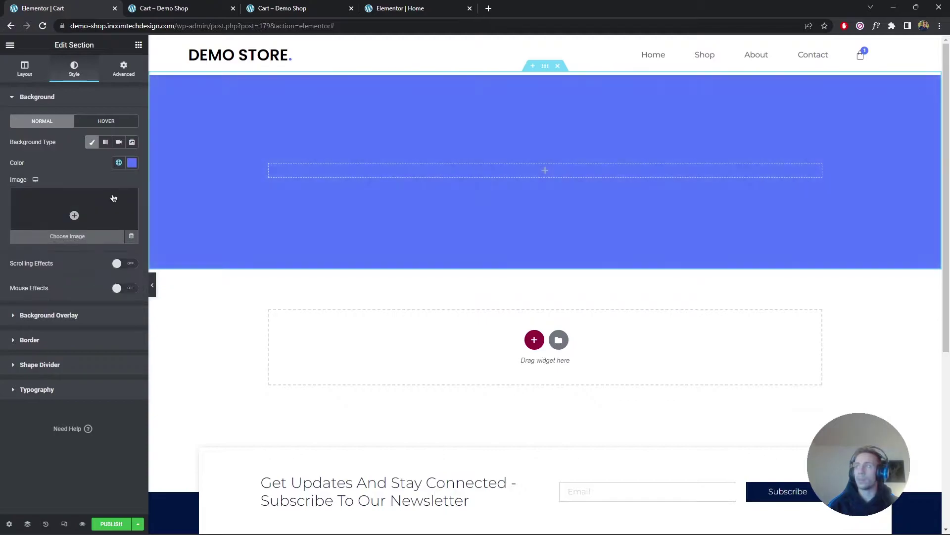
# Step: Set the section's top margin to 23 px independently of the other sides and its minimum height to 200 px
pyautogui.click(124, 68)
pyautogui.click(22, 133)
pyautogui.write('0')
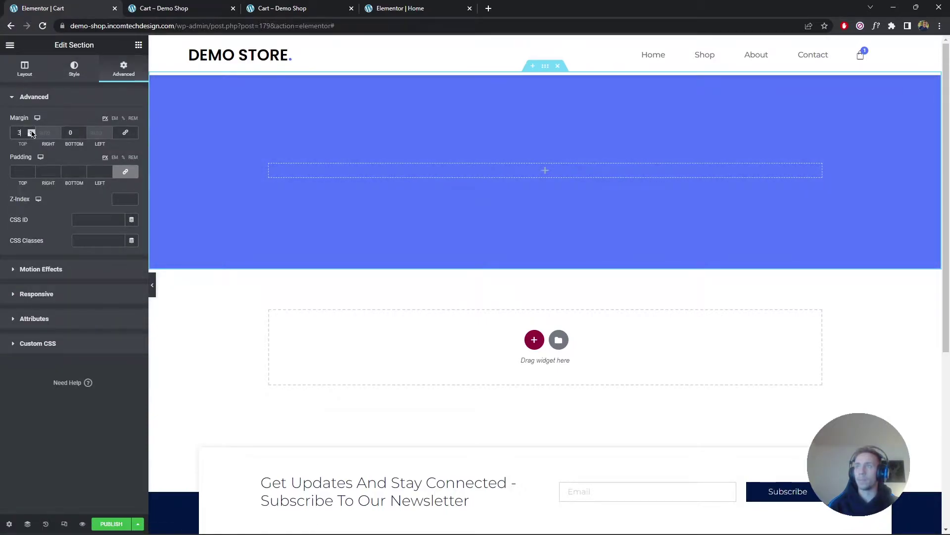
pyautogui.scroll(16, 31, 133)
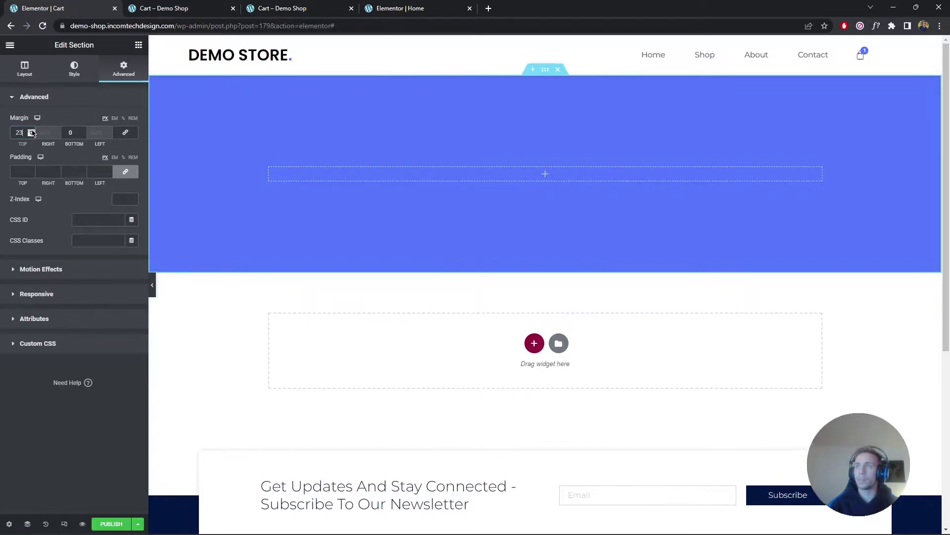
pyautogui.click(25, 68)
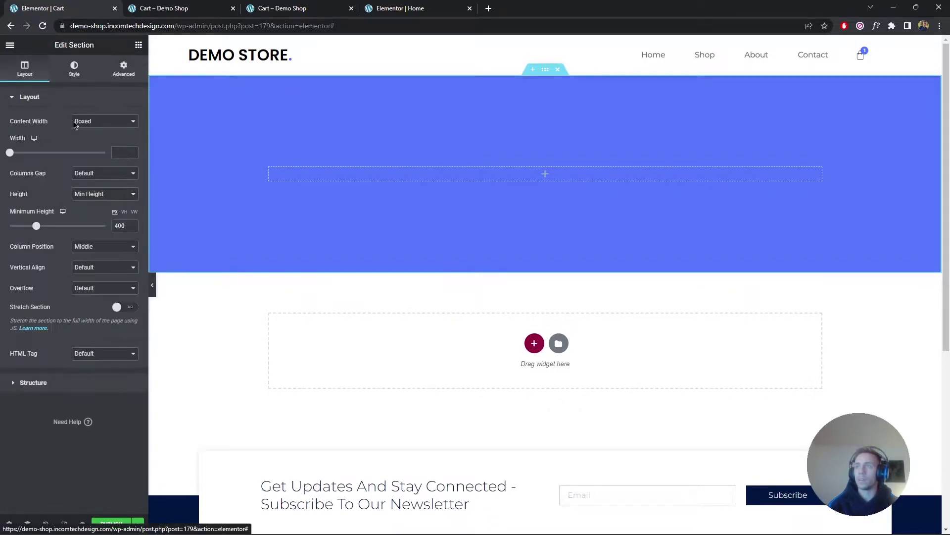
pyautogui.doubleClick(128, 225)
pyautogui.write('200')
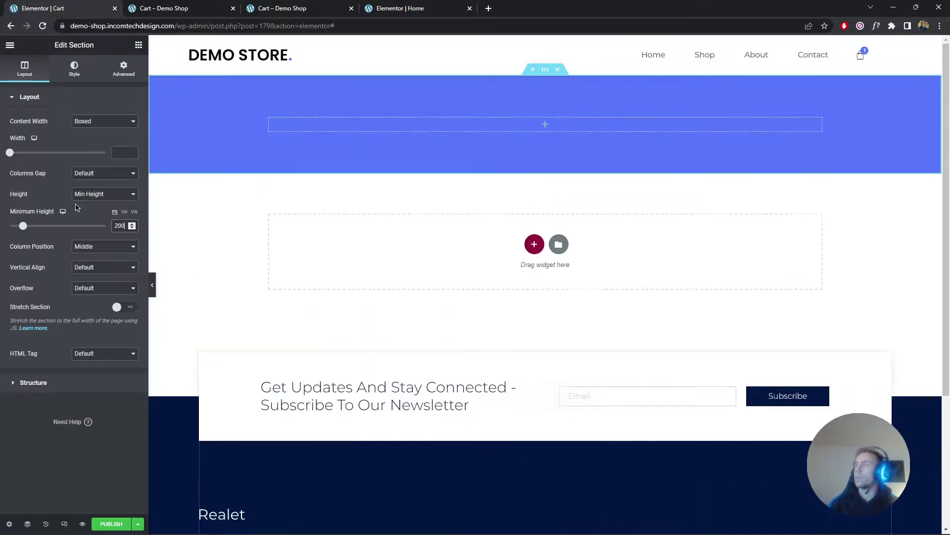
# Step: Add a centred heading with the text "Cart" inside the blue section
pyautogui.click(138, 45)
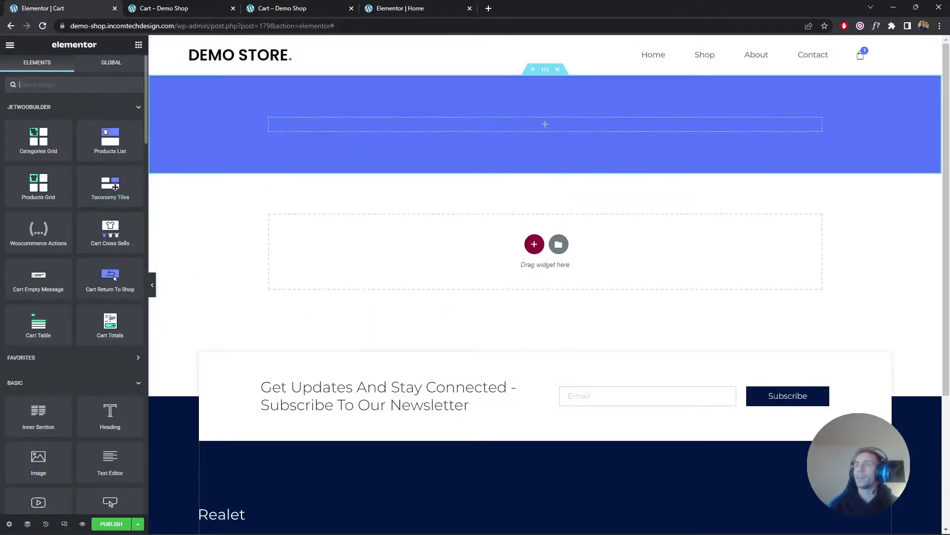
pyautogui.moveTo(109, 411); pyautogui.dragTo(530, 119)
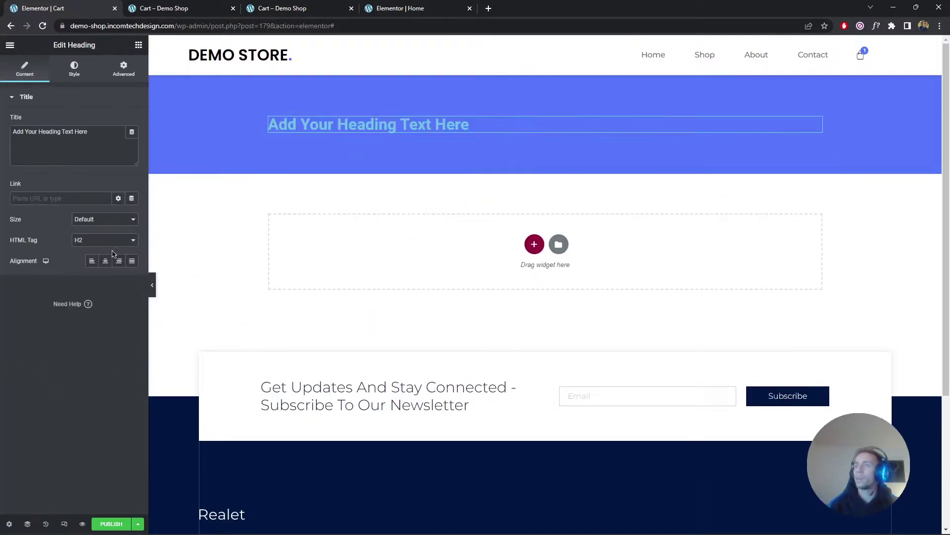
pyautogui.tripleClick(111, 157)
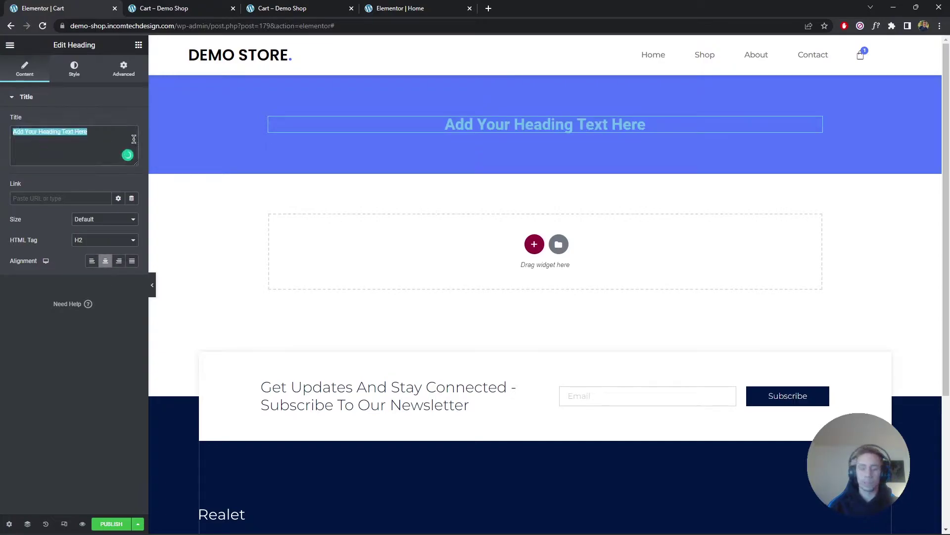
pyautogui.write('Cart')
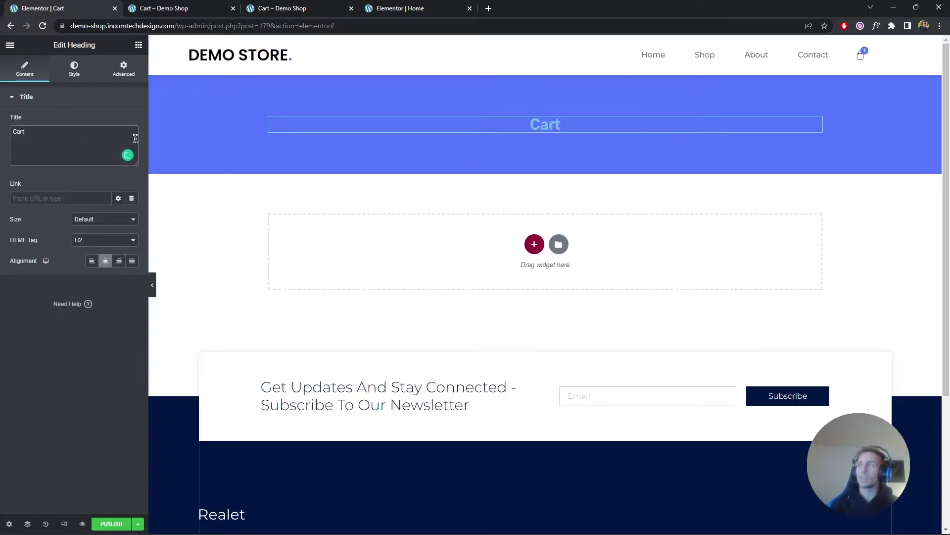
# Step: Set the Cart heading's text colour to white
pyautogui.click(81, 75)
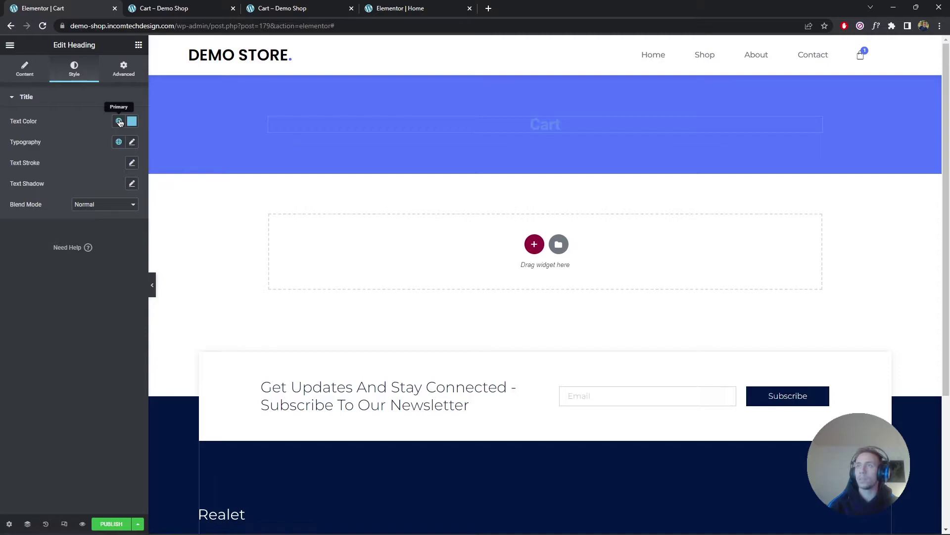
pyautogui.click(131, 121)
pyautogui.moveTo(68, 184); pyautogui.dragTo(18, 158)
pyautogui.click(131, 121)
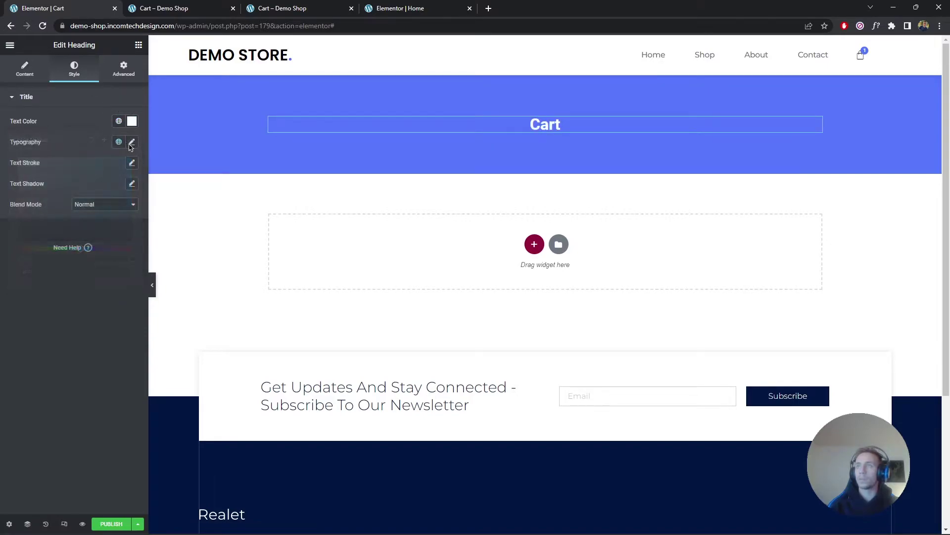
# Step: Set the Cart heading's font family to Montserrat and preview the page without the editing panel
pyautogui.click(131, 141)
pyautogui.click(119, 188)
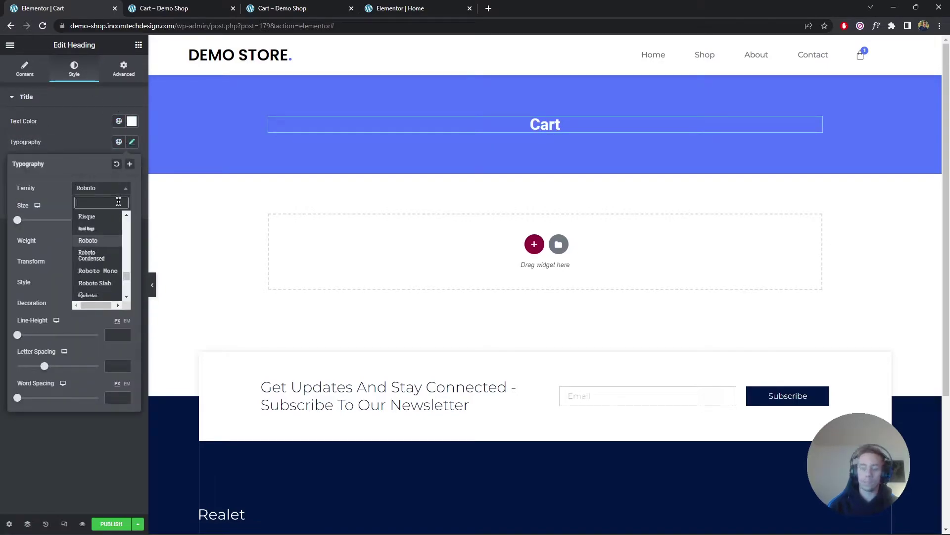
pyautogui.write('monts')
pyautogui.press('Return')
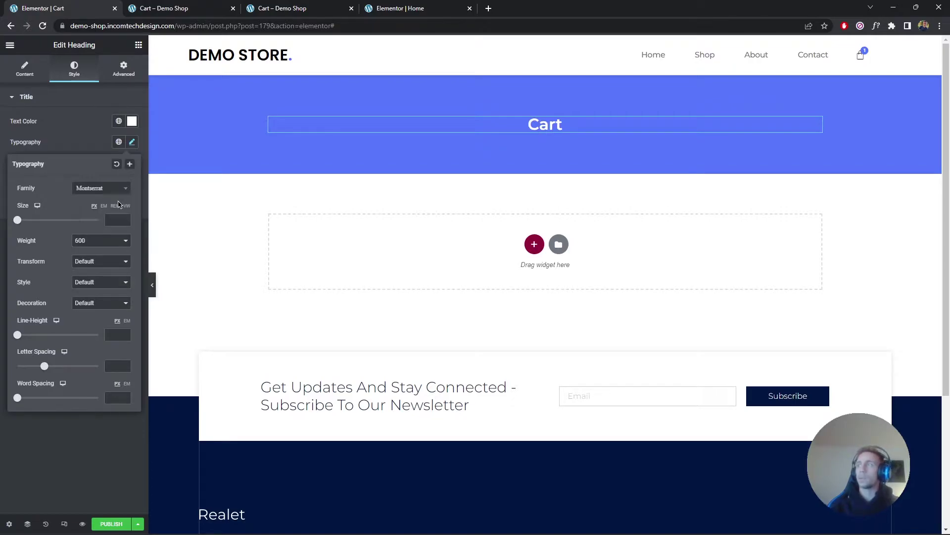
pyautogui.click(132, 142)
pyautogui.click(25, 68)
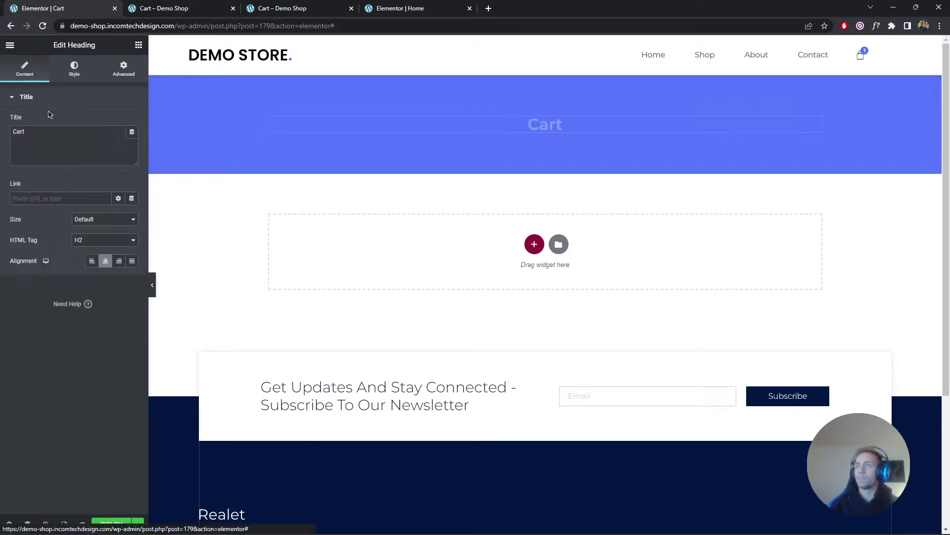
pyautogui.click(152, 285)
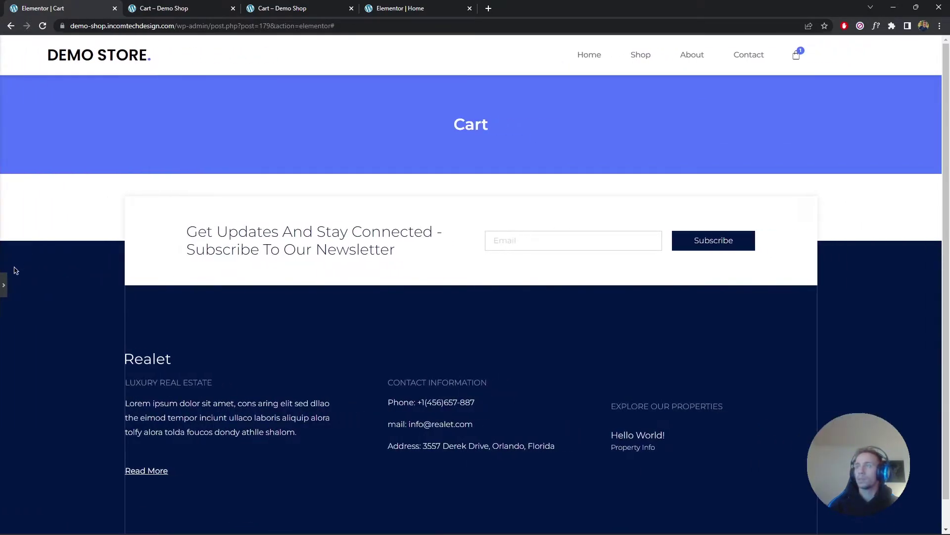
pyautogui.click(3, 285)
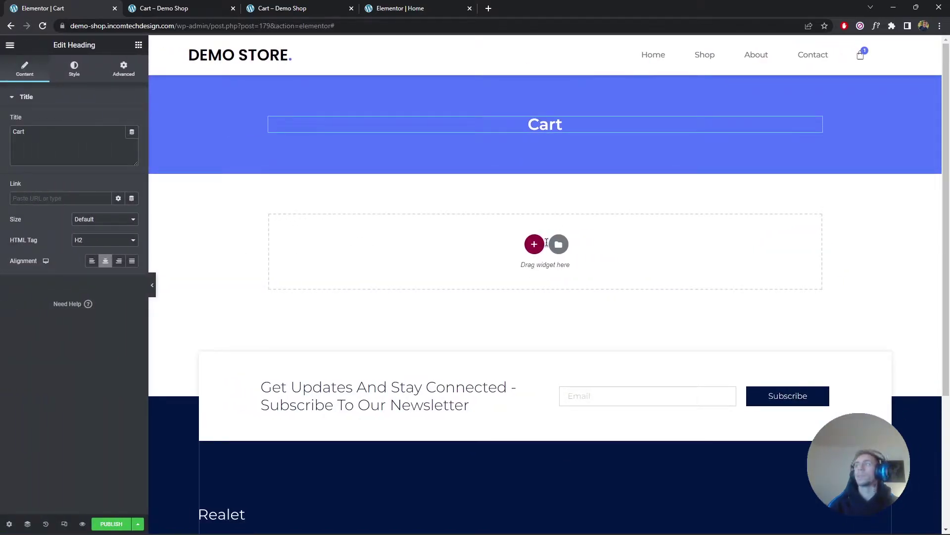
# Step: Add a single-column section below the blue Cart banner and set its height option to Min Height
pyautogui.scroll(-2, 545, 242)
pyautogui.click(534, 145)
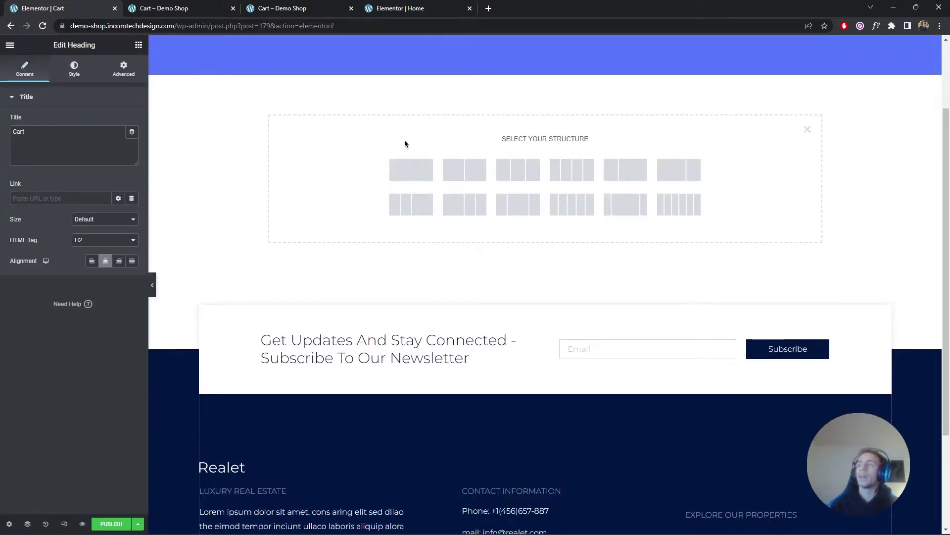
pyautogui.click(406, 171)
pyautogui.click(119, 194)
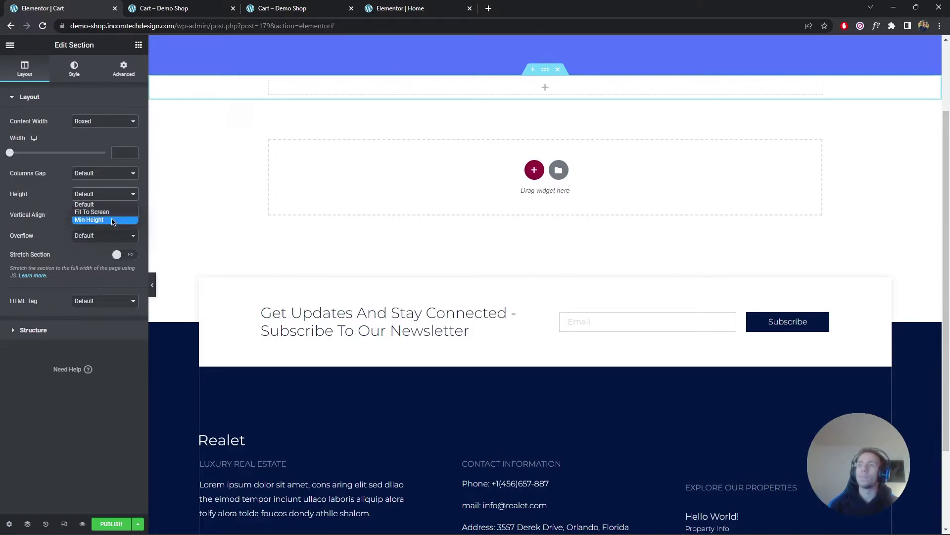
pyautogui.click(89, 220)
pyautogui.scroll(1, 201, 116)
# Step: Place the JetWooBuilder Cart Table widget in the new empty section
pyautogui.click(139, 45)
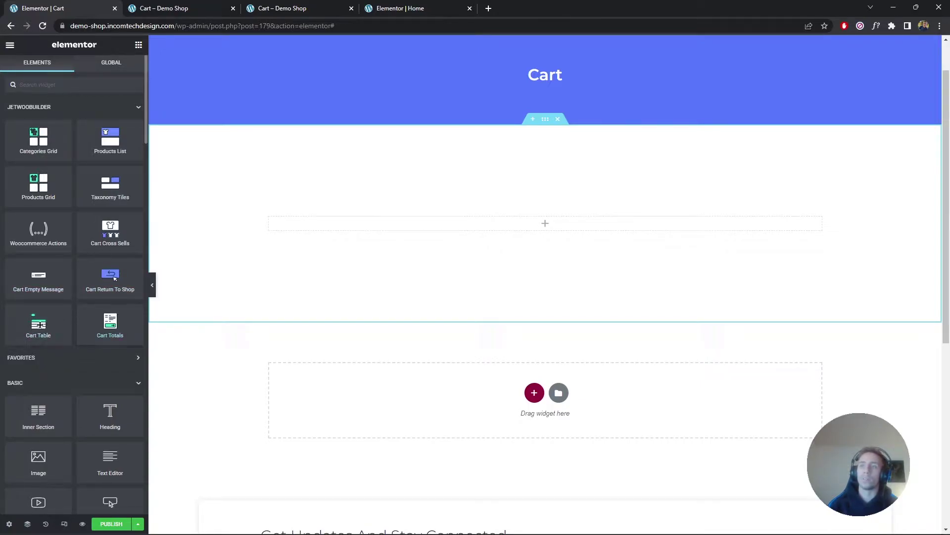
pyautogui.moveTo(40, 325); pyautogui.dragTo(497, 253)
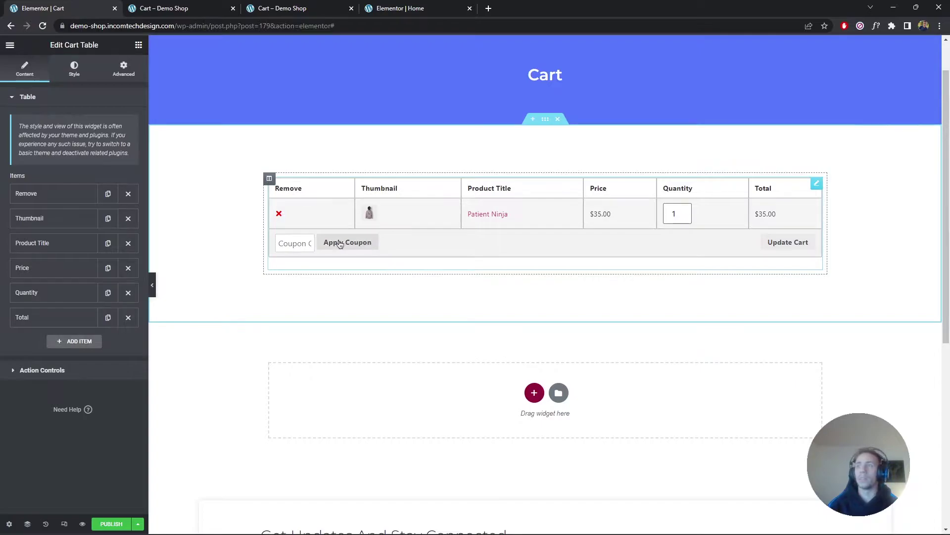
pyautogui.scroll(1, 199, 218)
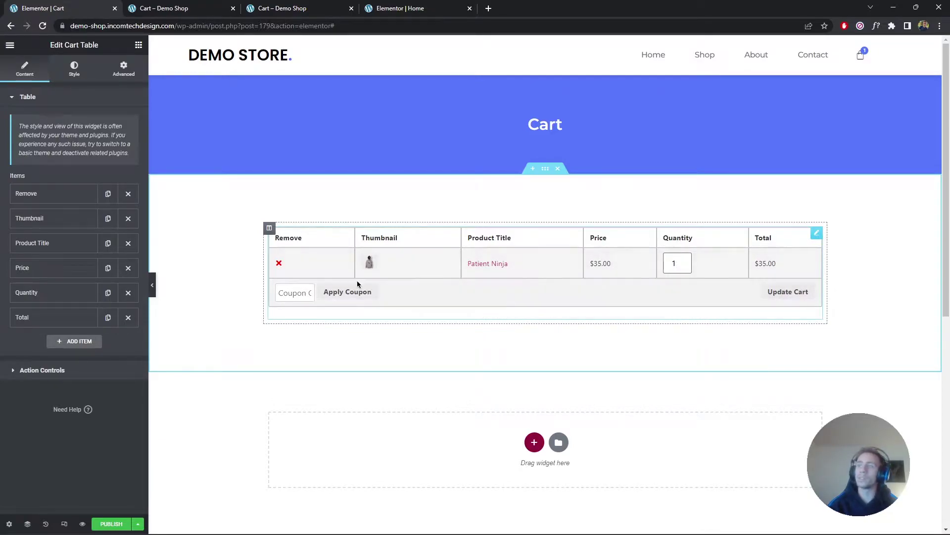
# Step: Try hiding the Cart Table's coupon form and enabling automatic cart updates, and restore both settings
pyautogui.click(61, 372)
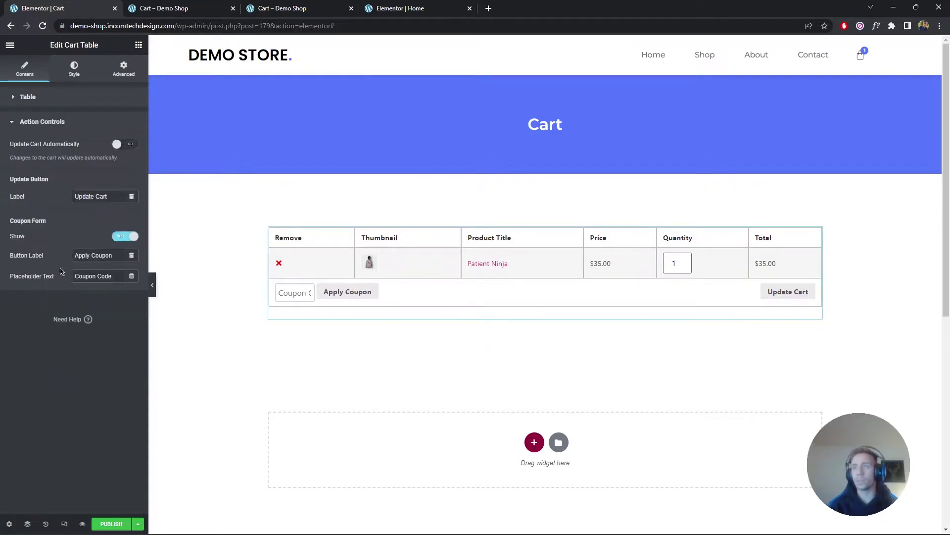
pyautogui.click(125, 237)
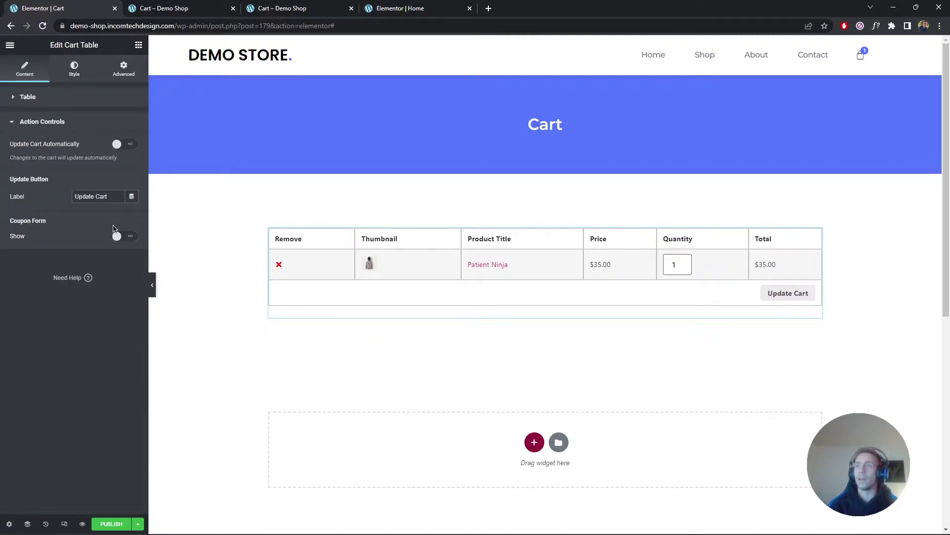
pyautogui.click(129, 144)
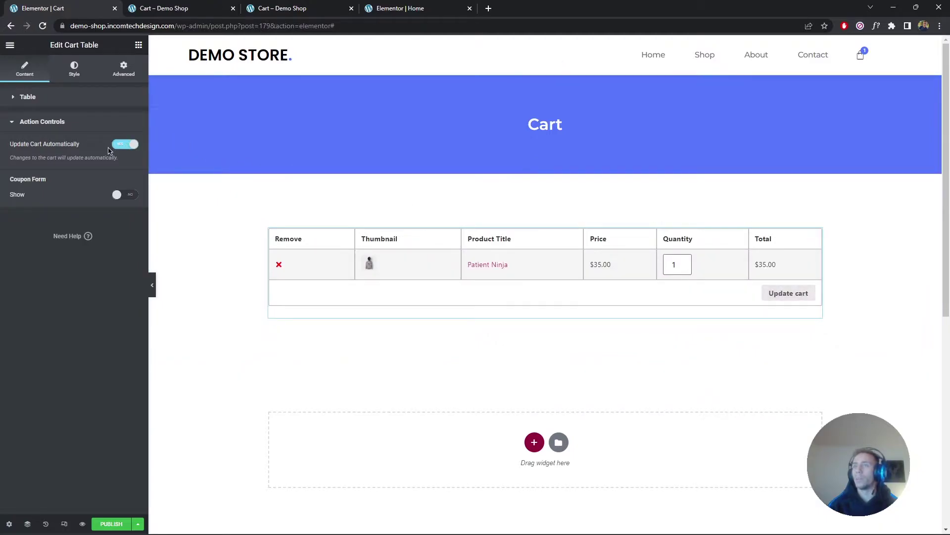
pyautogui.click(123, 145)
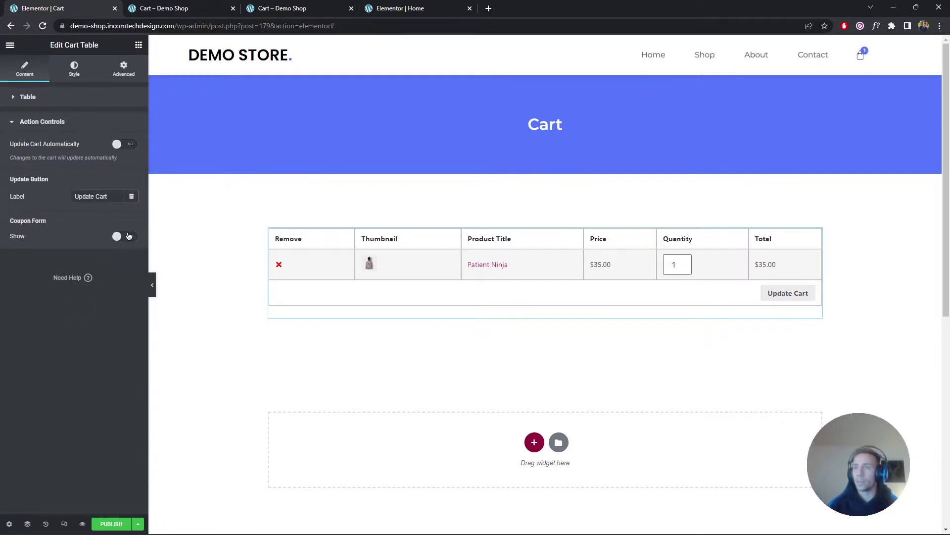
pyautogui.click(128, 236)
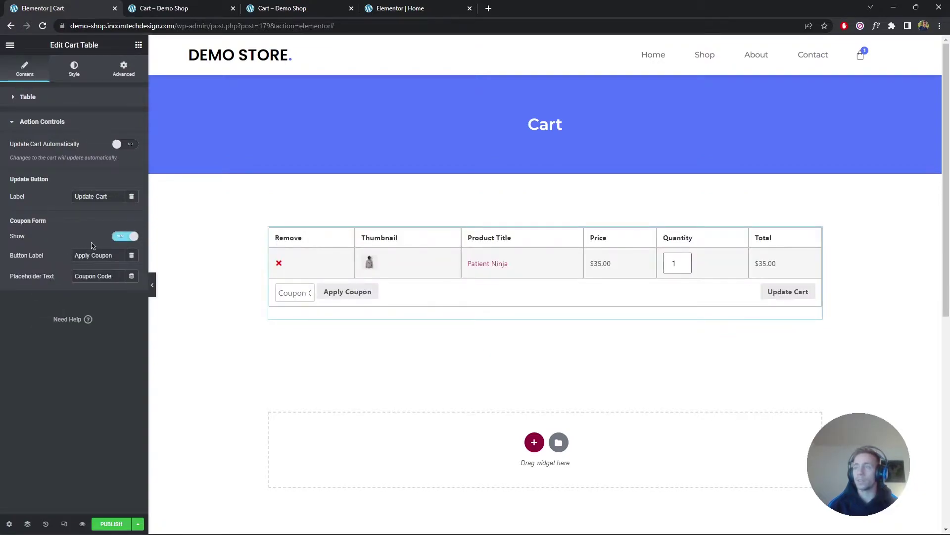
pyautogui.click(49, 97)
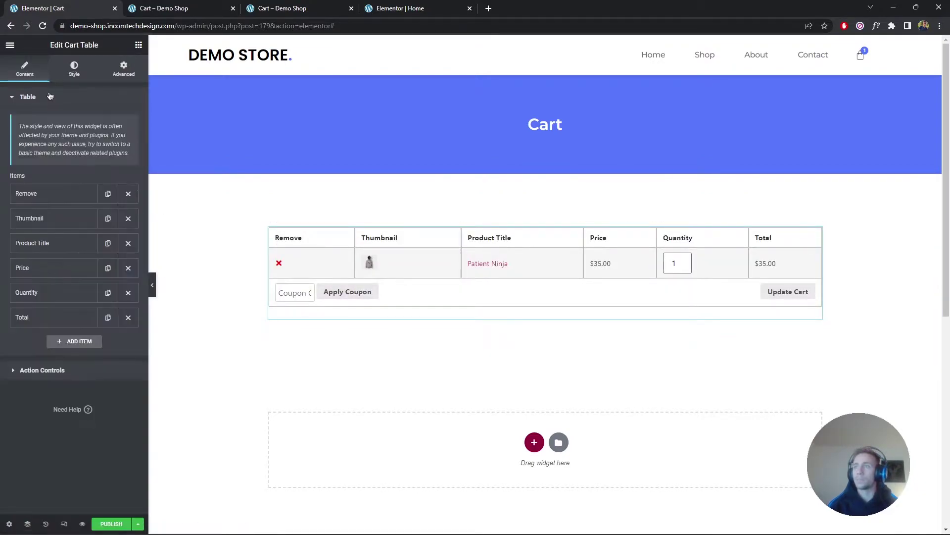
# Step: Set the font family of the Cart Table's heading row to Montserrat
pyautogui.click(74, 69)
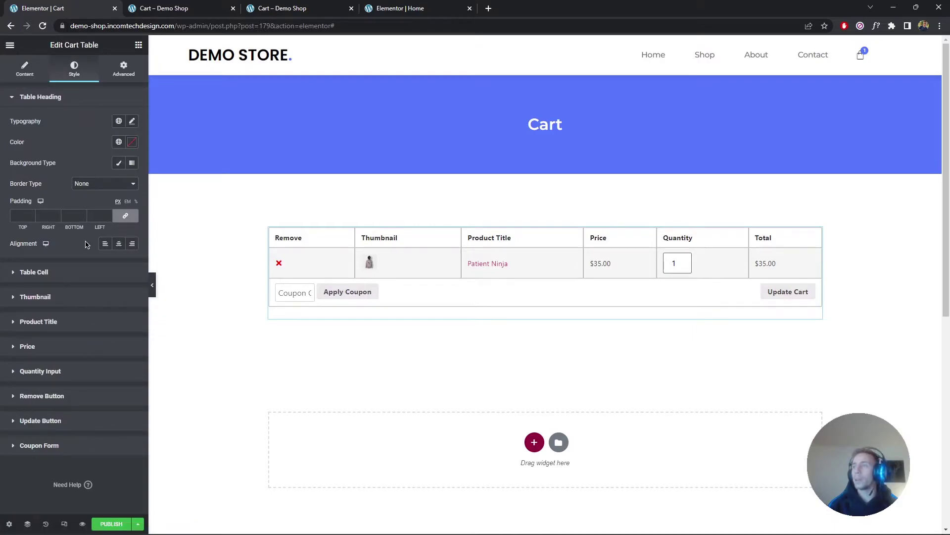
pyautogui.click(131, 121)
pyautogui.click(100, 166)
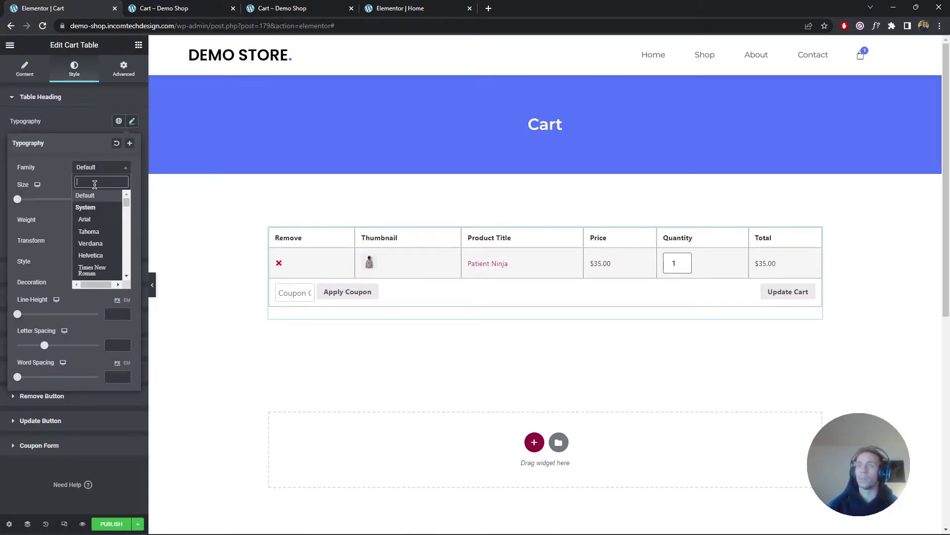
pyautogui.write('montse')
pyautogui.click(92, 207)
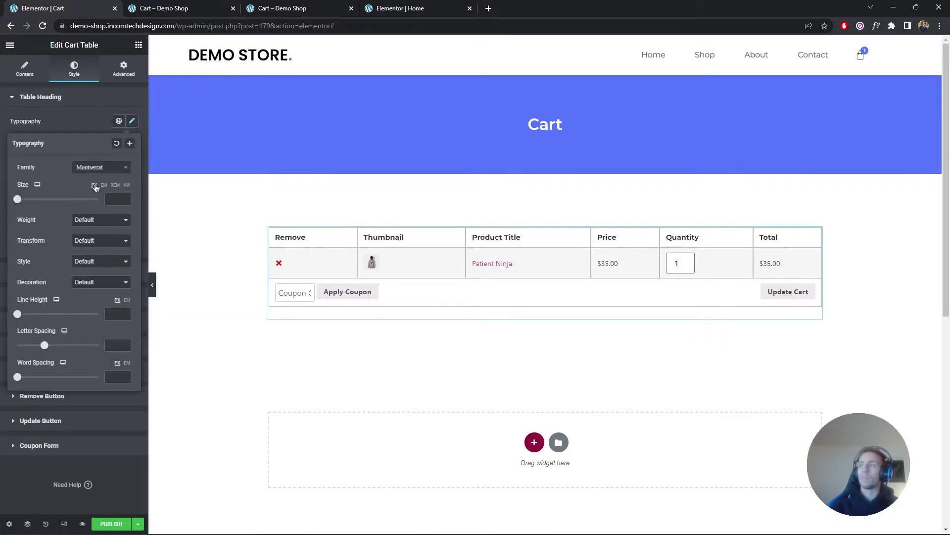
pyautogui.click(132, 122)
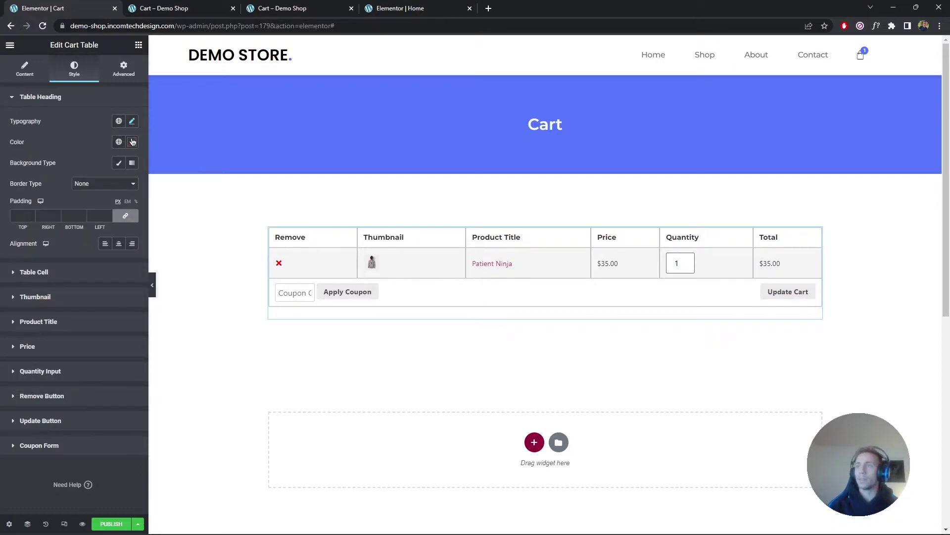
# Step: Set the text colour of the Cart Table's heading row to black
pyautogui.click(133, 142)
pyautogui.moveTo(78, 206); pyautogui.dragTo(6, 303)
pyautogui.click(132, 142)
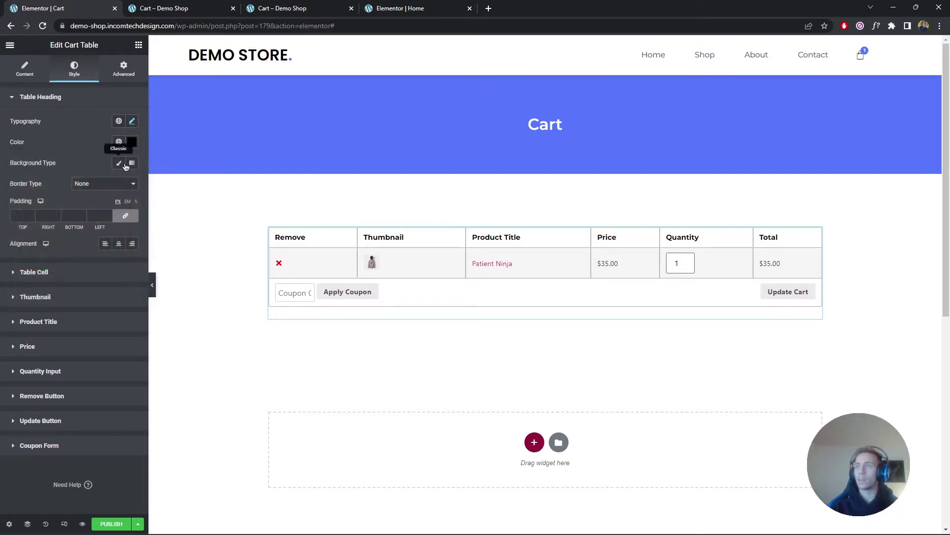
# Step: Give the Cart Table's heading row a classic background in the light grey #EFEFEF
pyautogui.click(129, 183)
pyautogui.doubleClick(75, 334)
pyautogui.write('#999999')
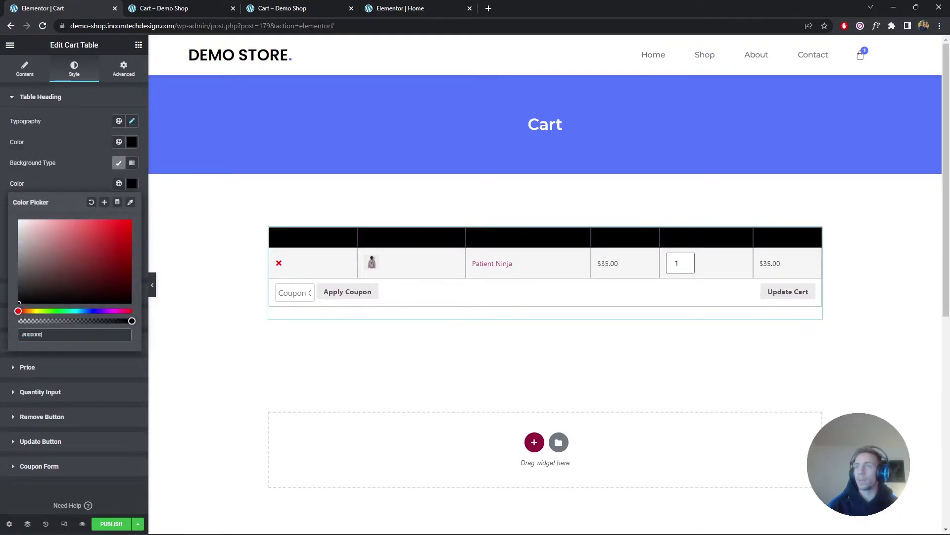
pyautogui.write('#FFFFFF')
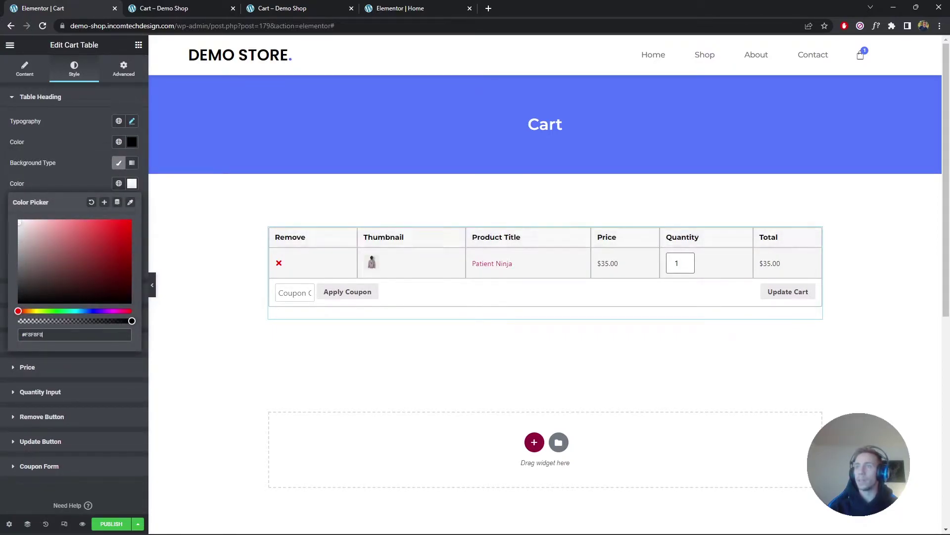
pyautogui.write('#F3F3F3')
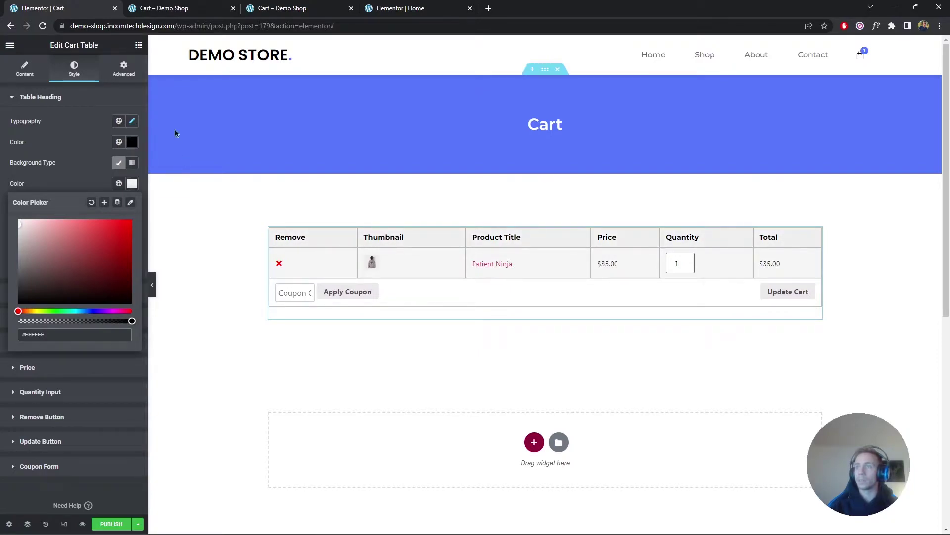
pyautogui.doubleClick(67, 333)
pyautogui.click(132, 183)
# Step: Give the table heading cells a solid border with a width of 1 on all sides in white #FFFFFF
pyautogui.click(105, 205)
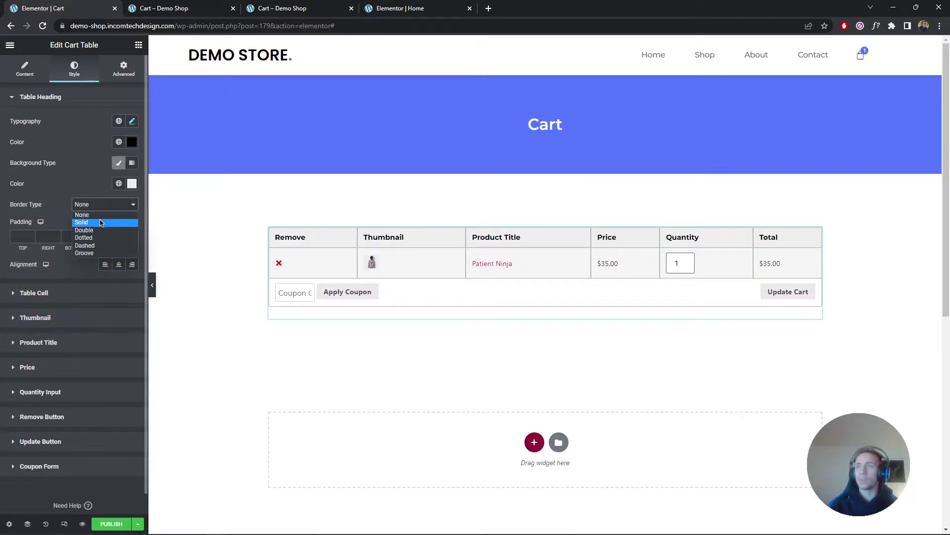
pyautogui.click(81, 222)
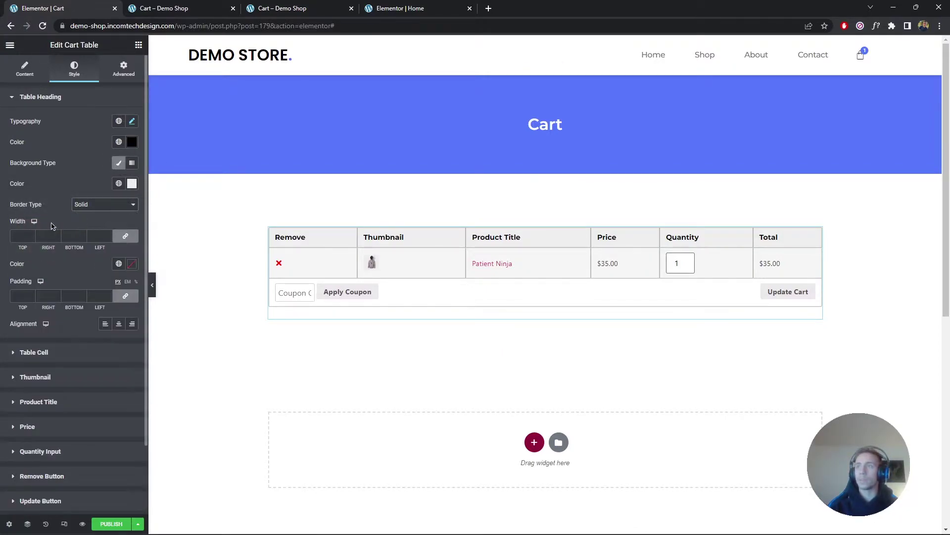
pyautogui.click(131, 264)
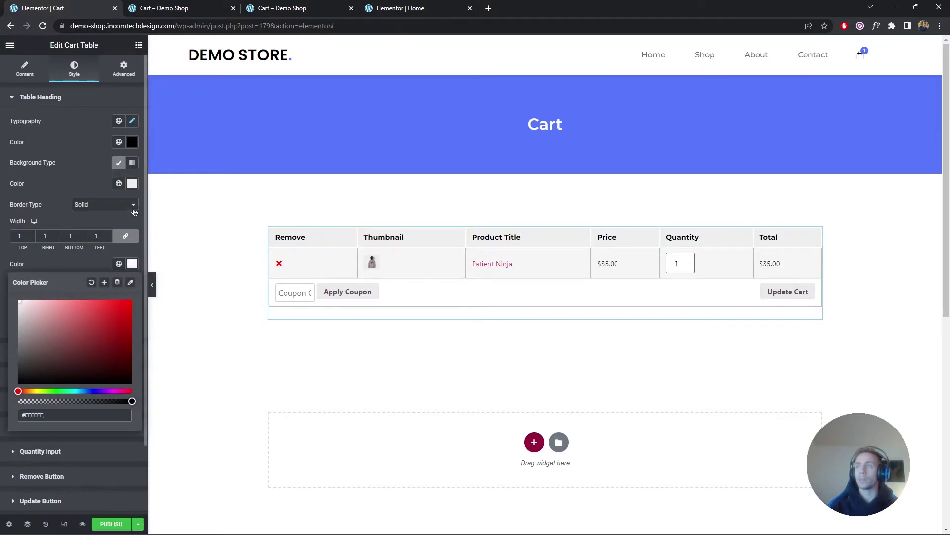
pyautogui.click(134, 227)
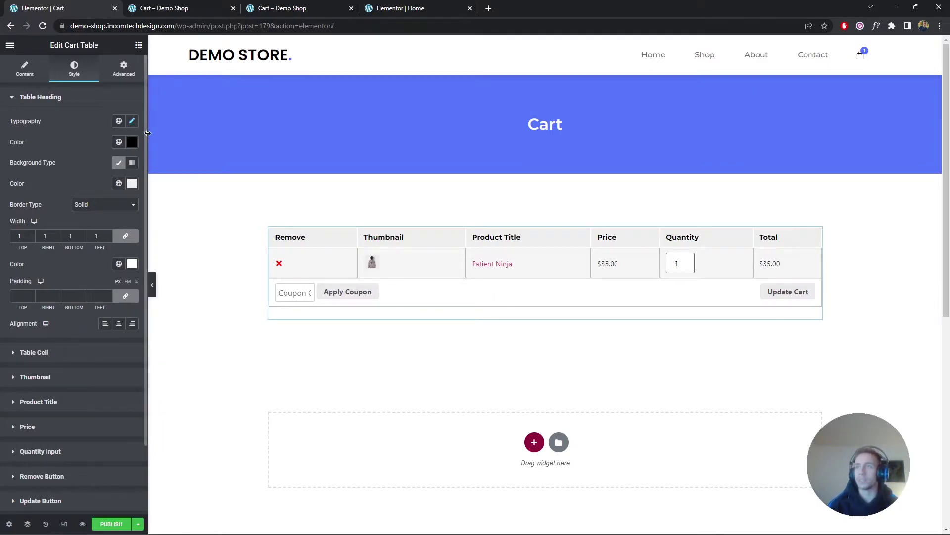
pyautogui.click(131, 99)
pyautogui.click(126, 102)
pyautogui.click(131, 122)
pyautogui.click(132, 121)
# Step: Give the Cart Table's body cells a classic background in #EFEFEF
pyautogui.click(69, 355)
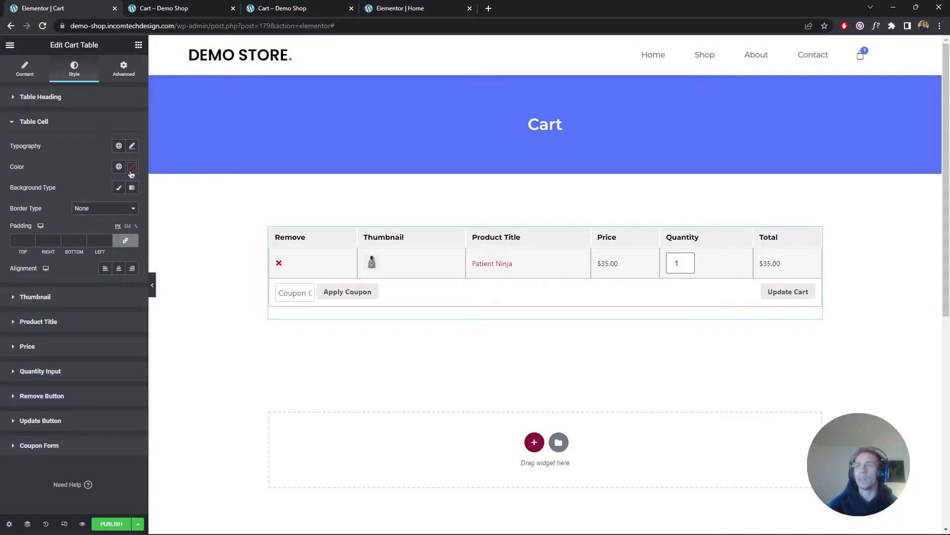
pyautogui.click(119, 187)
pyautogui.click(131, 209)
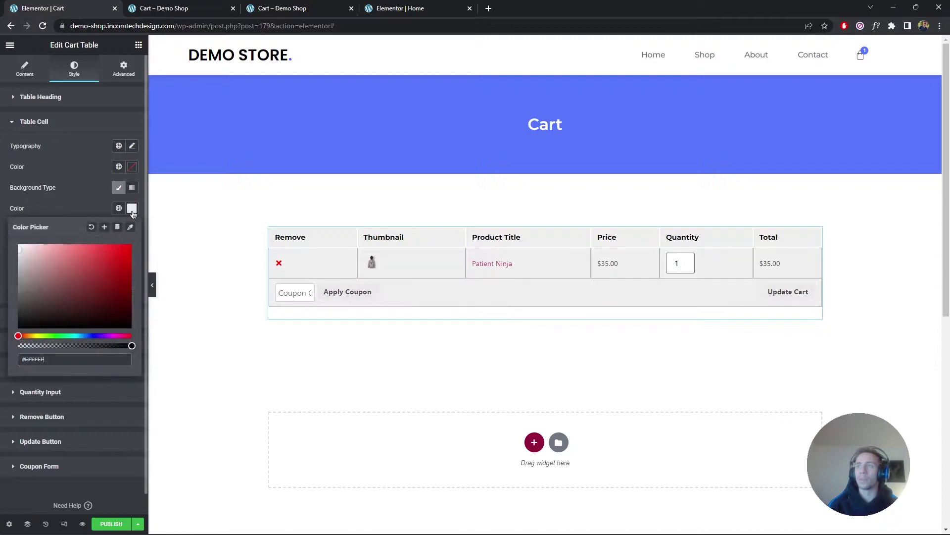
pyautogui.click(132, 208)
# Step: Give the table body cells a solid border with a width of 1 on all sides in white #FFFFFF
pyautogui.click(89, 229)
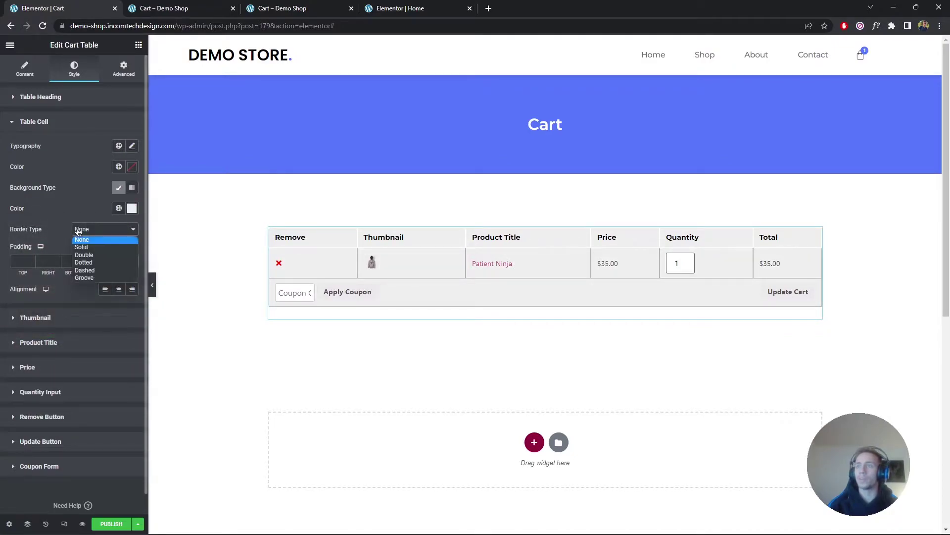
pyautogui.click(81, 247)
pyautogui.click(32, 263)
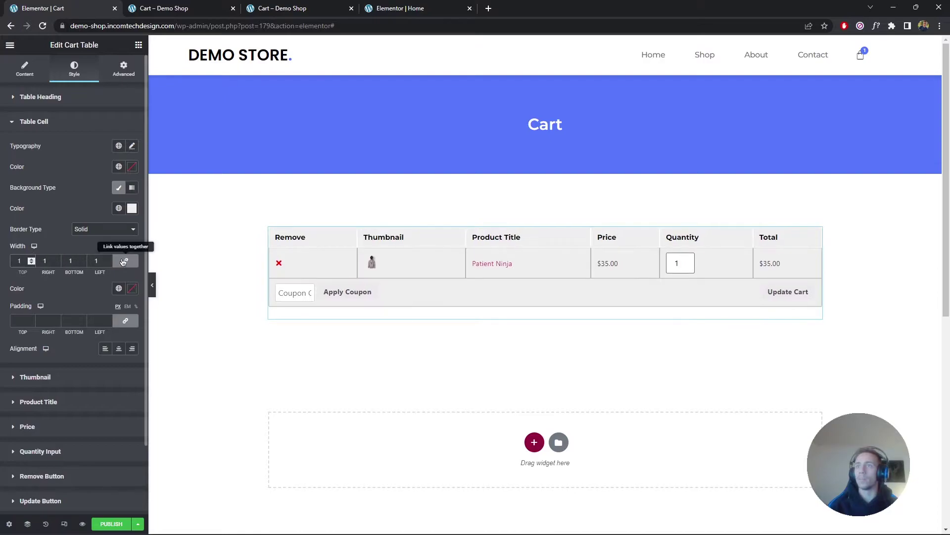
pyautogui.click(132, 289)
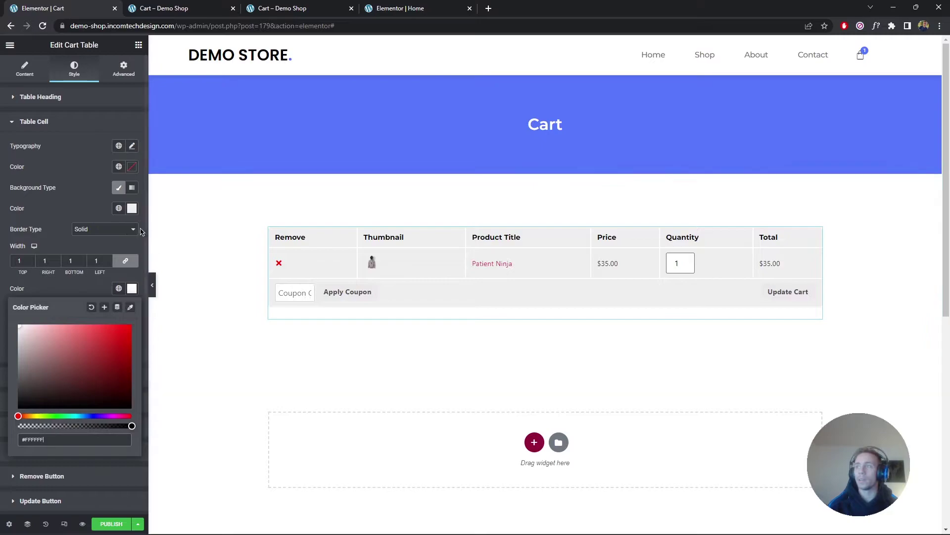
pyautogui.click(131, 200)
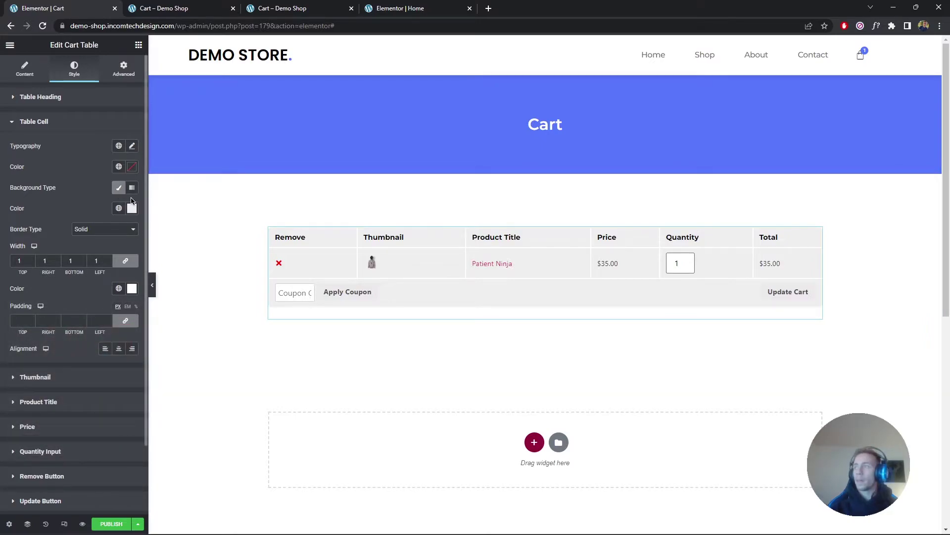
# Step: Set the font family of the Cart Table's body cells to Montserrat
pyautogui.click(131, 146)
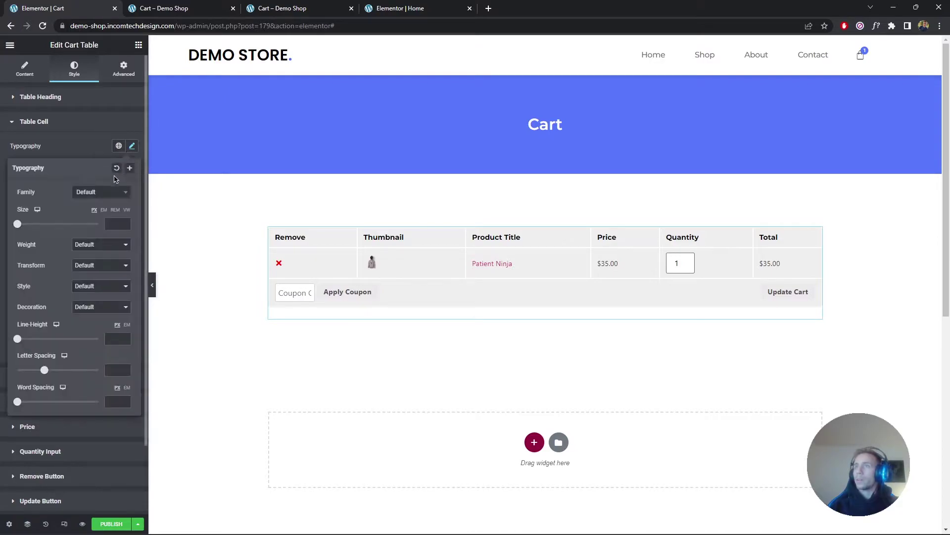
pyautogui.click(102, 197)
pyautogui.write('m')
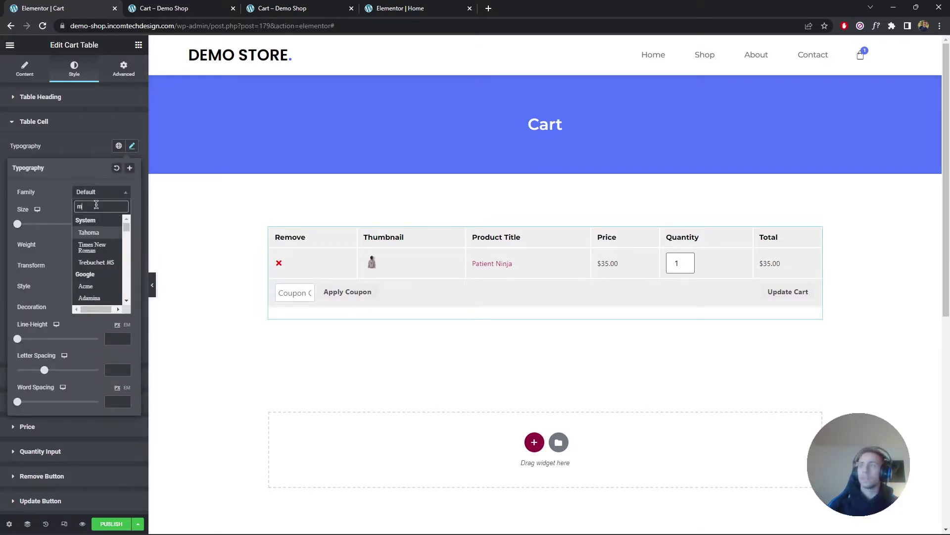
pyautogui.write('ontserrat')
pyautogui.press('Return')
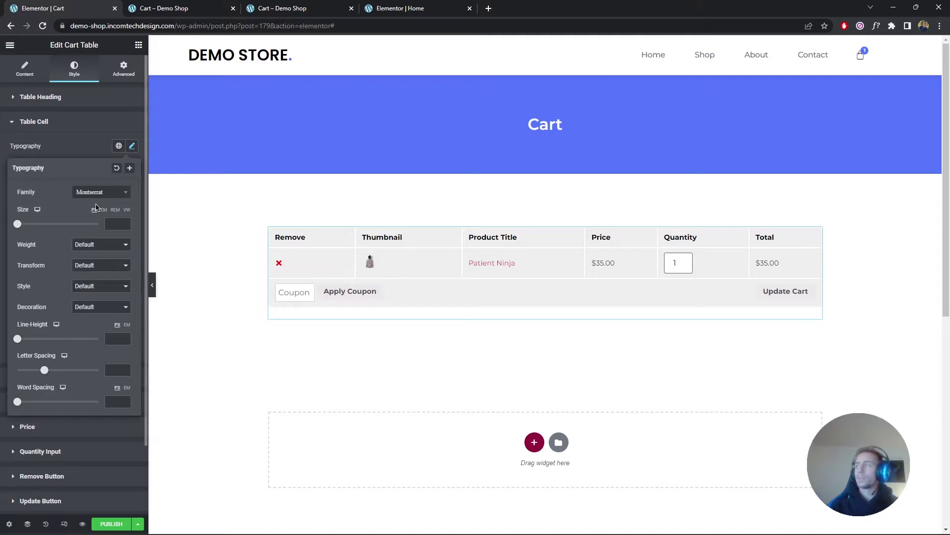
pyautogui.click(133, 147)
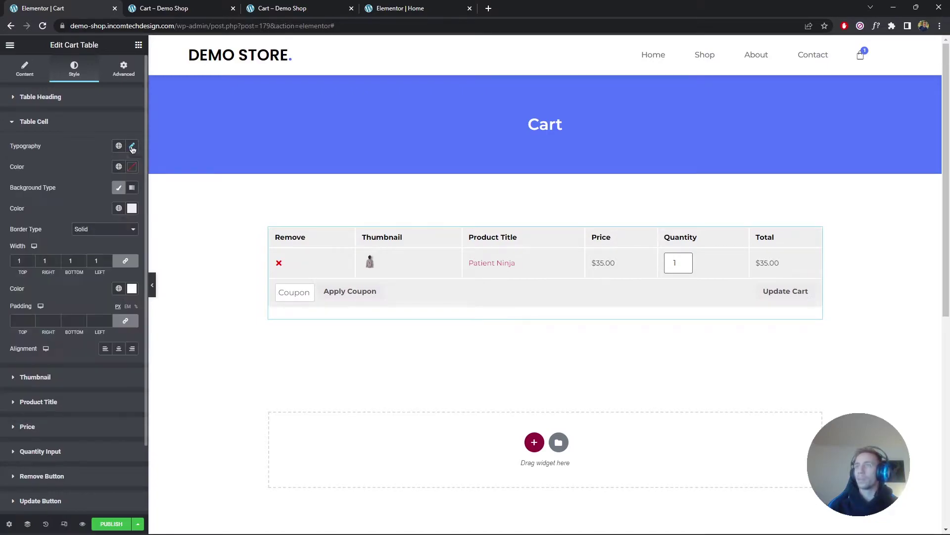
pyautogui.click(84, 121)
pyautogui.click(58, 149)
pyautogui.click(58, 148)
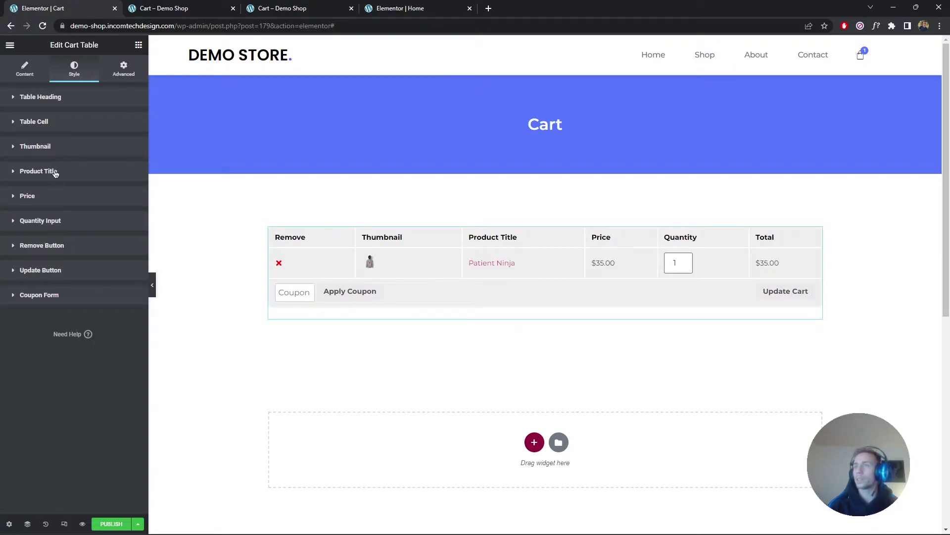
# Step: Set the product title's font family to Montserrat in the Cart Table's style settings
pyautogui.click(56, 172)
pyautogui.click(132, 196)
pyautogui.click(102, 241)
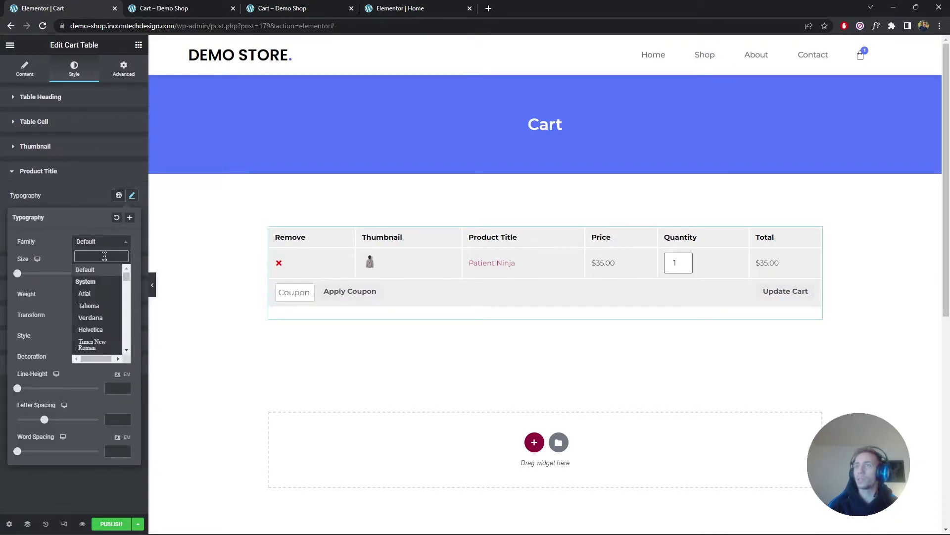
pyautogui.write('monts')
pyautogui.click(97, 281)
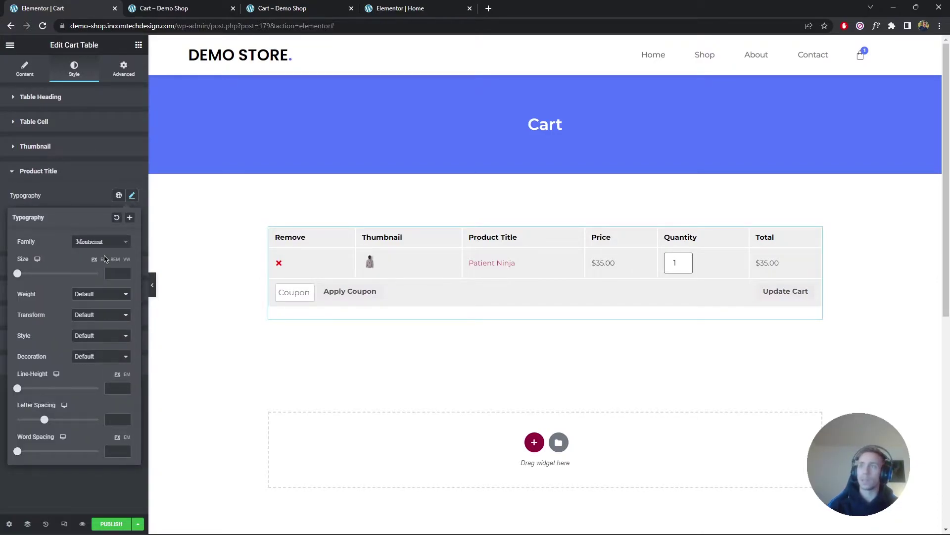
pyautogui.click(131, 196)
# Step: Set the product title's normal text color to black #000000
pyautogui.click(119, 237)
pyautogui.click(80, 351)
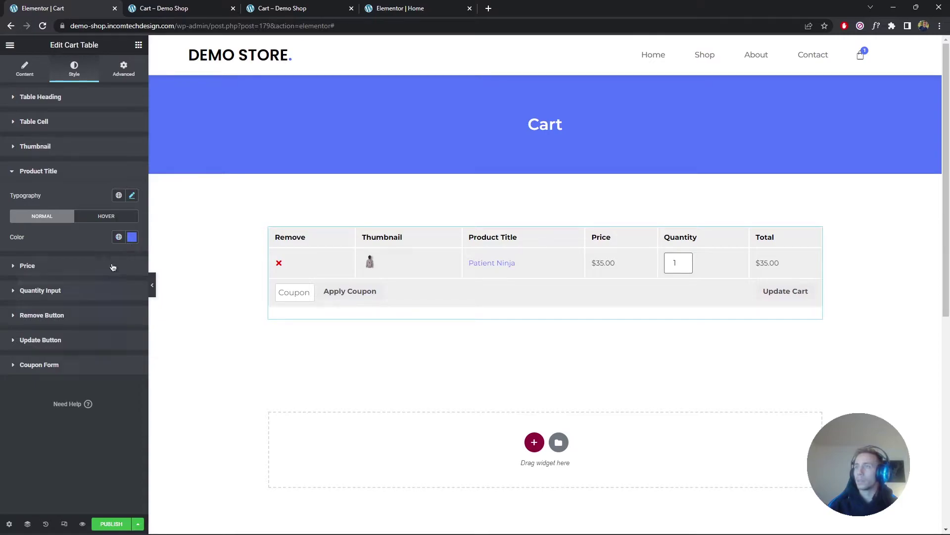
pyautogui.click(132, 237)
pyautogui.click(131, 355)
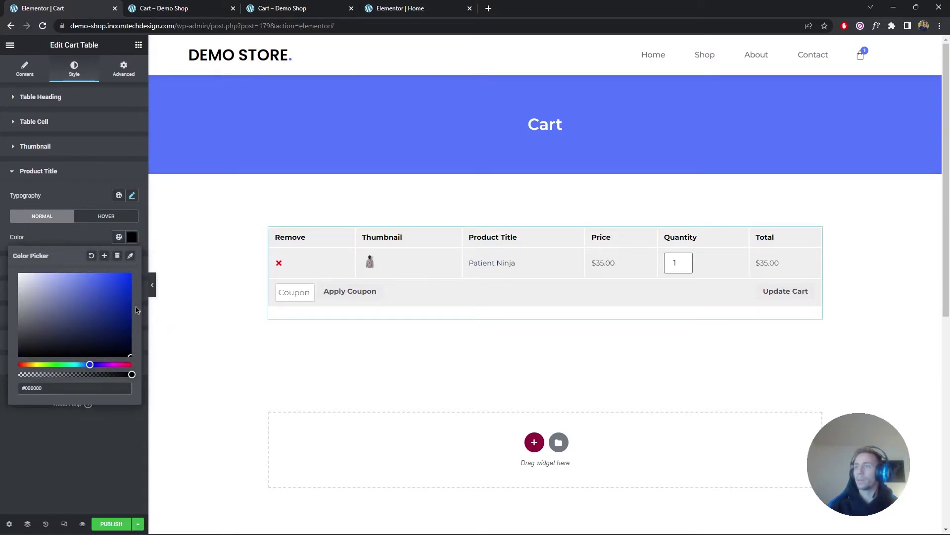
# Step: Set the product title's text decoration to Underline
pyautogui.click(133, 196)
pyautogui.click(109, 246)
pyautogui.click(94, 266)
pyautogui.click(91, 352)
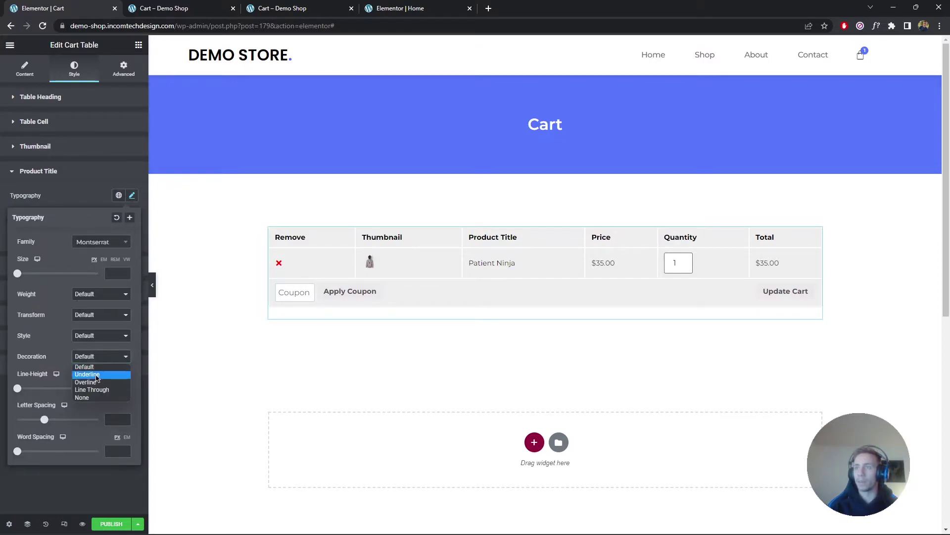
pyautogui.click(97, 378)
pyautogui.click(132, 195)
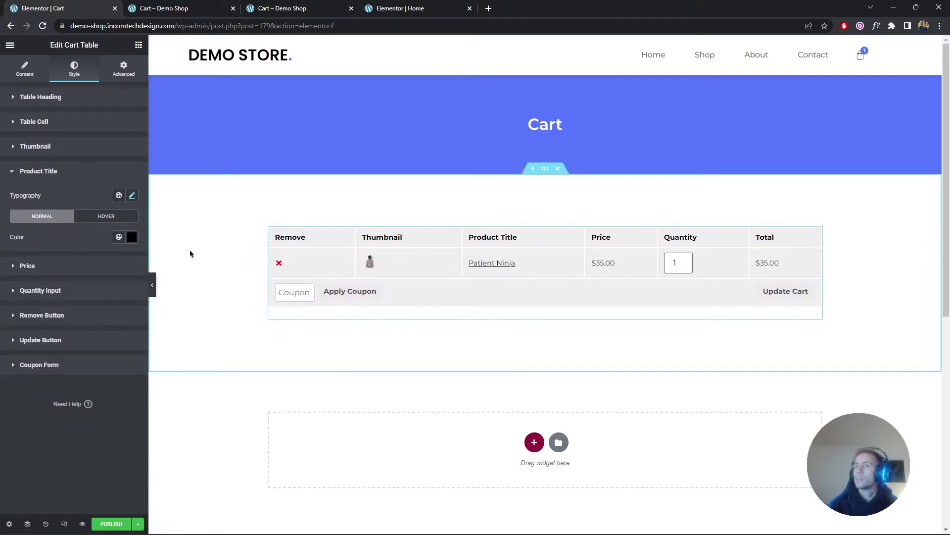
# Step: Set the font family of the Cart Table's prices to Montserrat
pyautogui.click(64, 267)
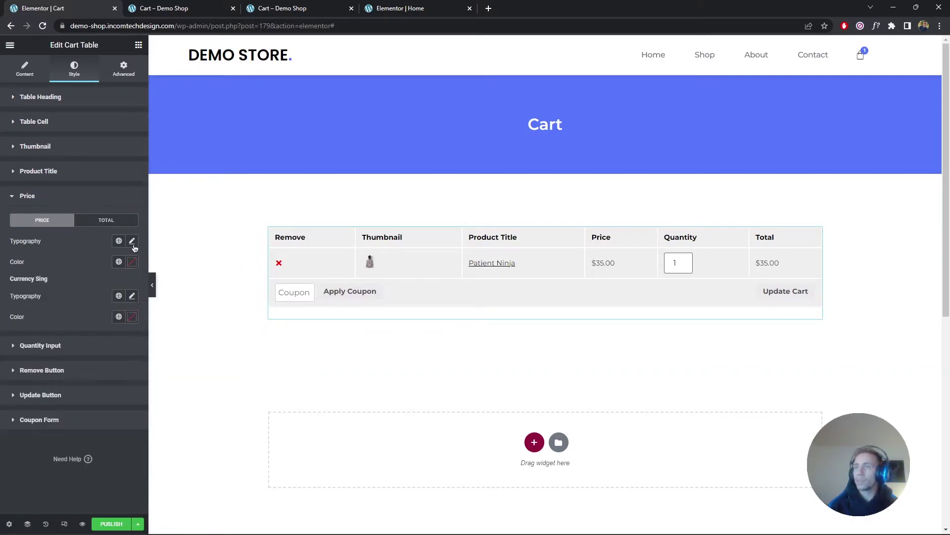
pyautogui.click(132, 242)
pyautogui.click(101, 292)
pyautogui.write('montserrat')
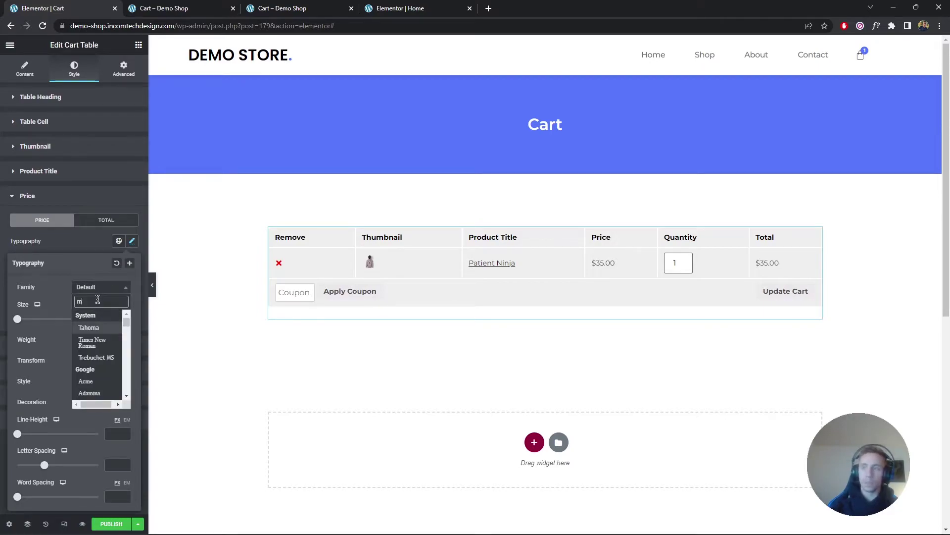
pyautogui.press('Return')
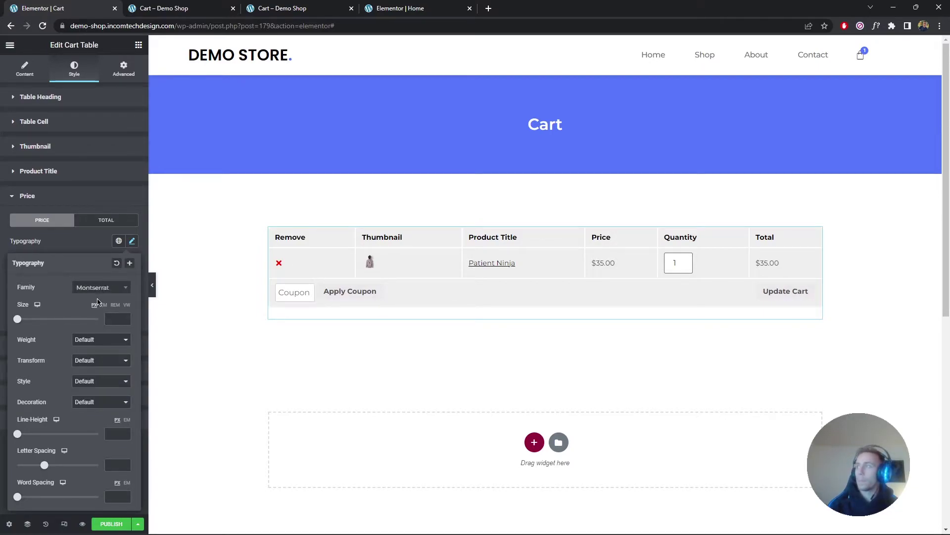
pyautogui.click(132, 242)
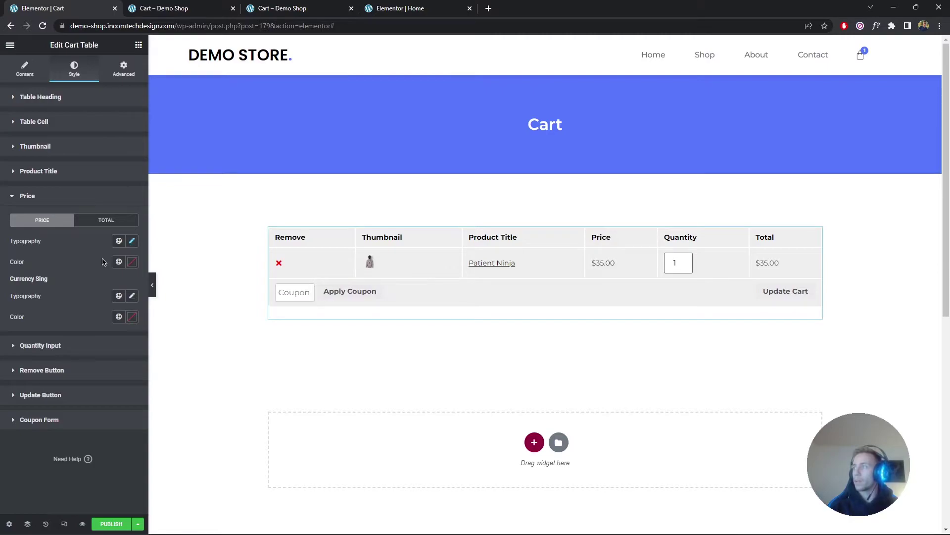
# Step: Give the quantity input a solid border type with a width of 0 on all sides
pyautogui.click(59, 346)
pyautogui.click(101, 306)
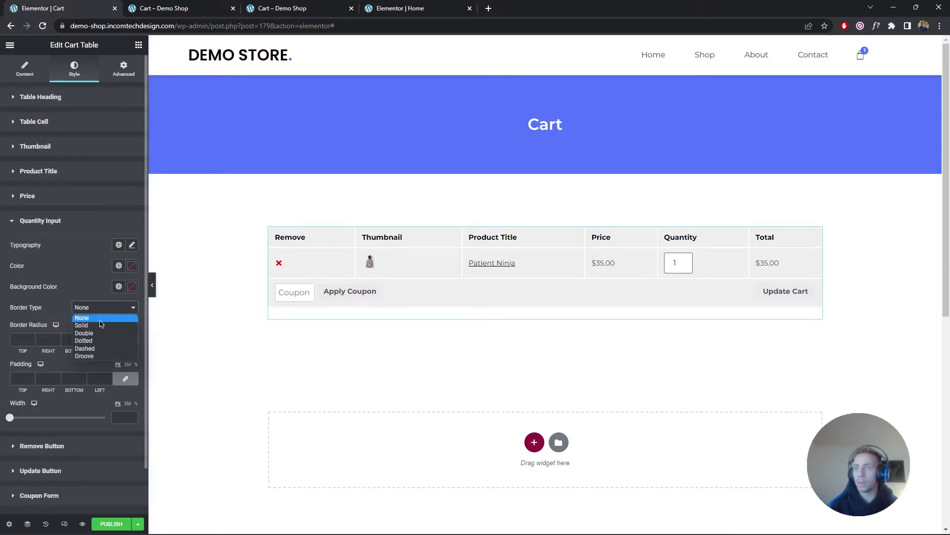
pyautogui.click(82, 322)
pyautogui.click(24, 337)
pyautogui.write('0')
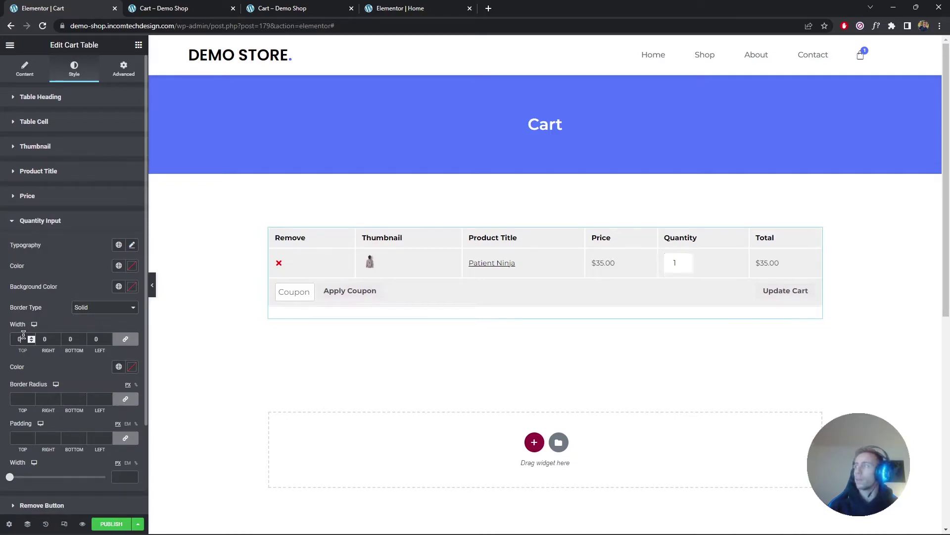
# Step: Compare the quantity input's border by switching its type to None and back to Solid
pyautogui.click(80, 309)
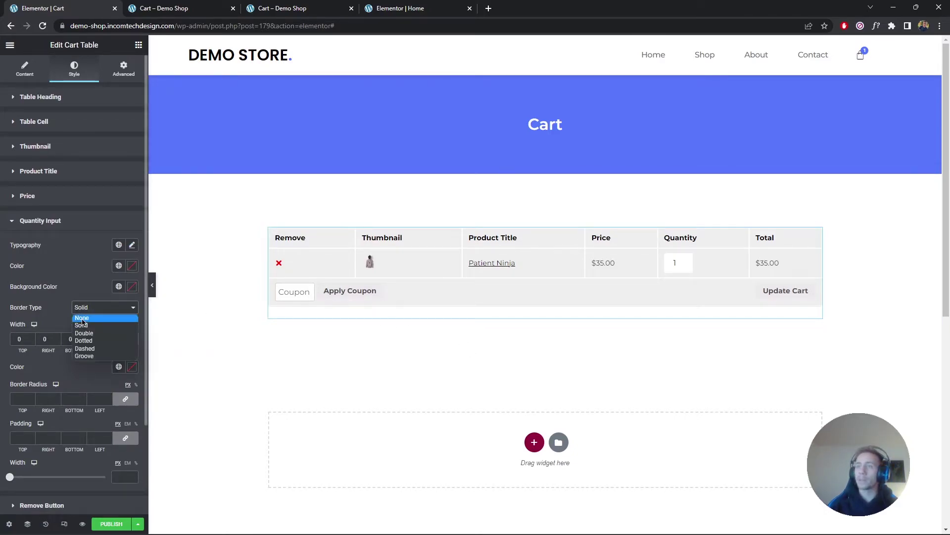
pyautogui.click(85, 321)
pyautogui.moveTo(13, 310); pyautogui.dragTo(39, 309)
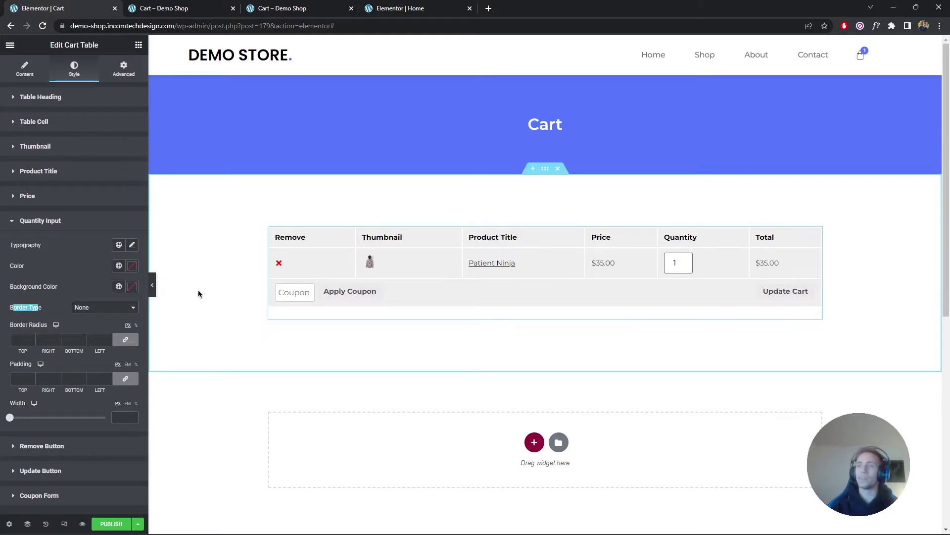
pyautogui.click(94, 307)
pyautogui.click(84, 322)
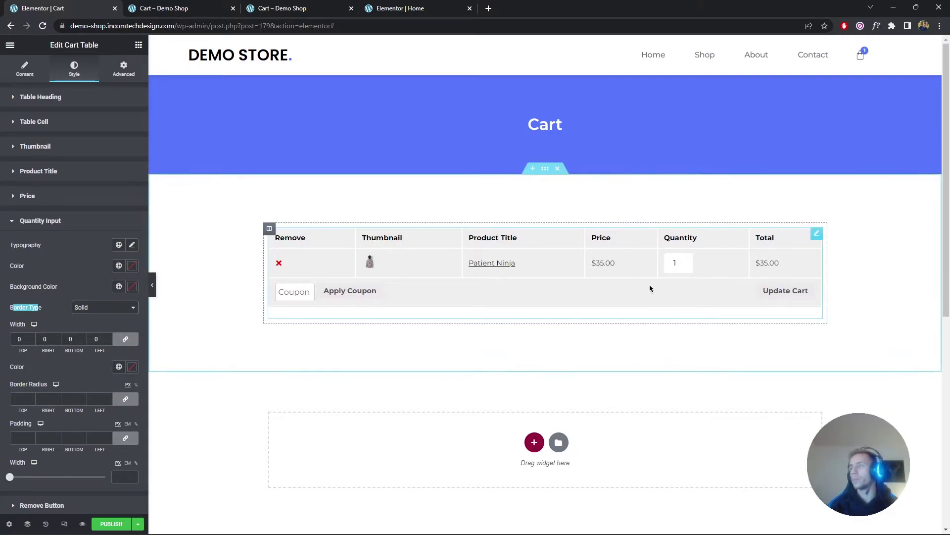
# Step: Set the quantity input's font family to Montserrat
pyautogui.click(132, 246)
pyautogui.click(101, 291)
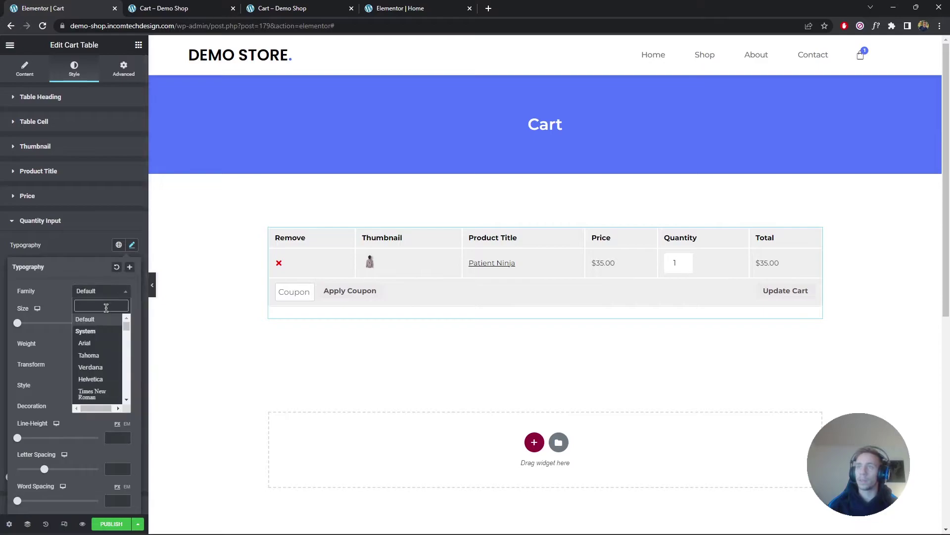
pyautogui.scroll(-5, 99, 357)
pyautogui.click(92, 343)
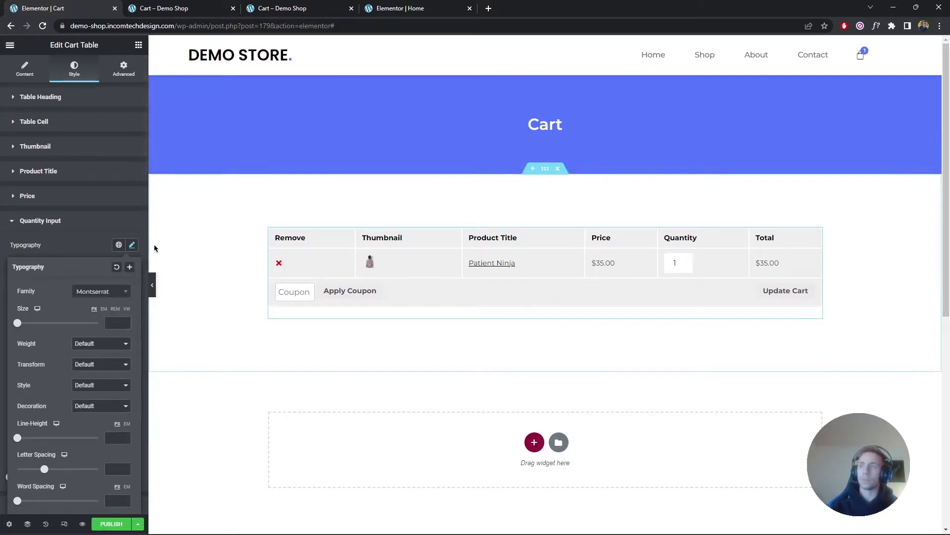
pyautogui.click(132, 245)
pyautogui.scroll(-2, 87, 293)
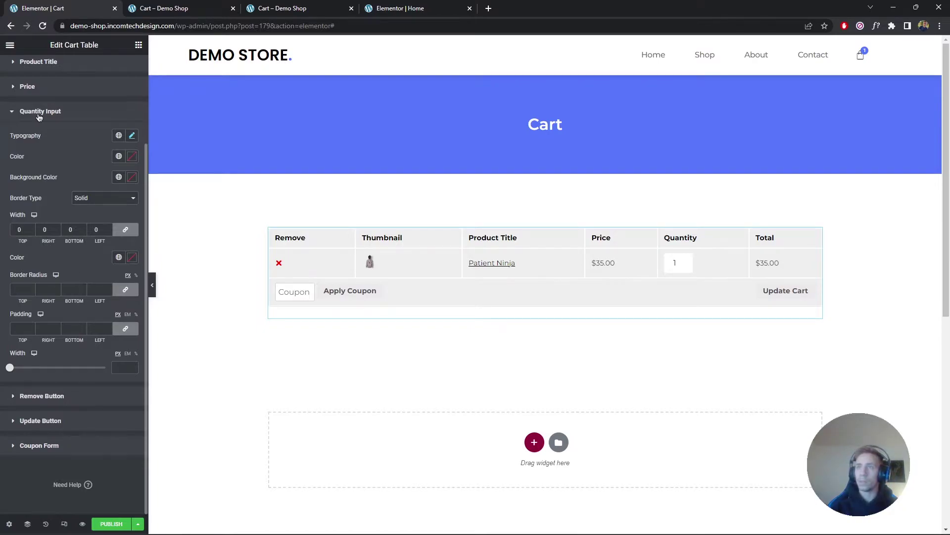
pyautogui.scroll(2, 35, 145)
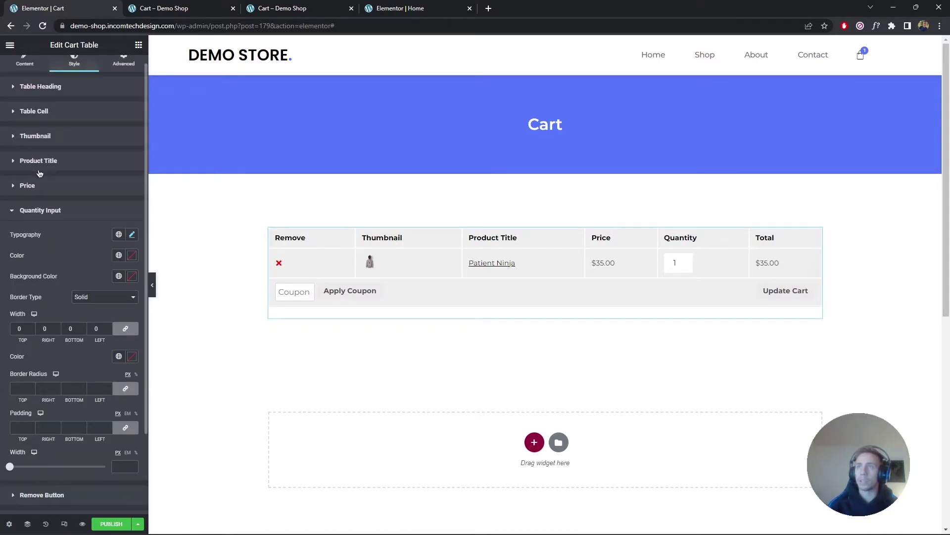
pyautogui.click(43, 186)
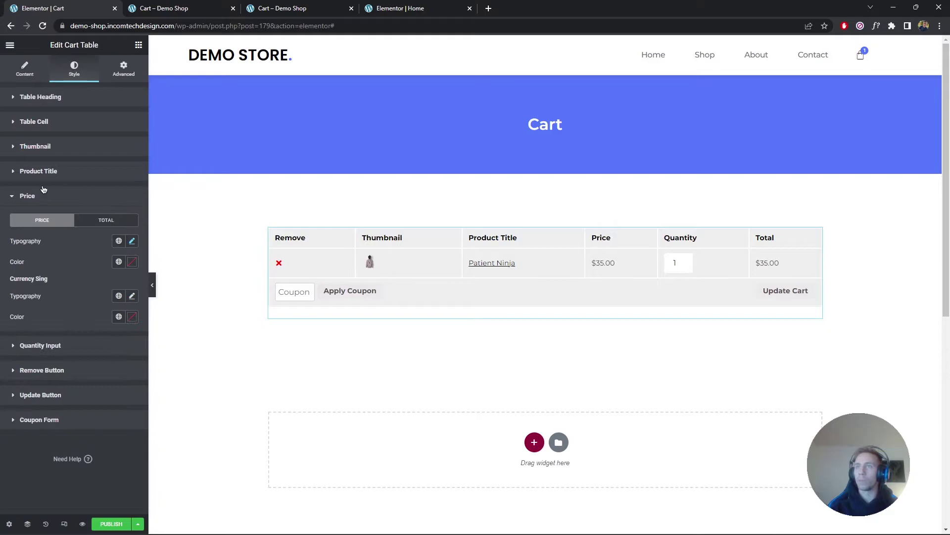
pyautogui.click(57, 350)
pyautogui.scroll(-2, 73, 184)
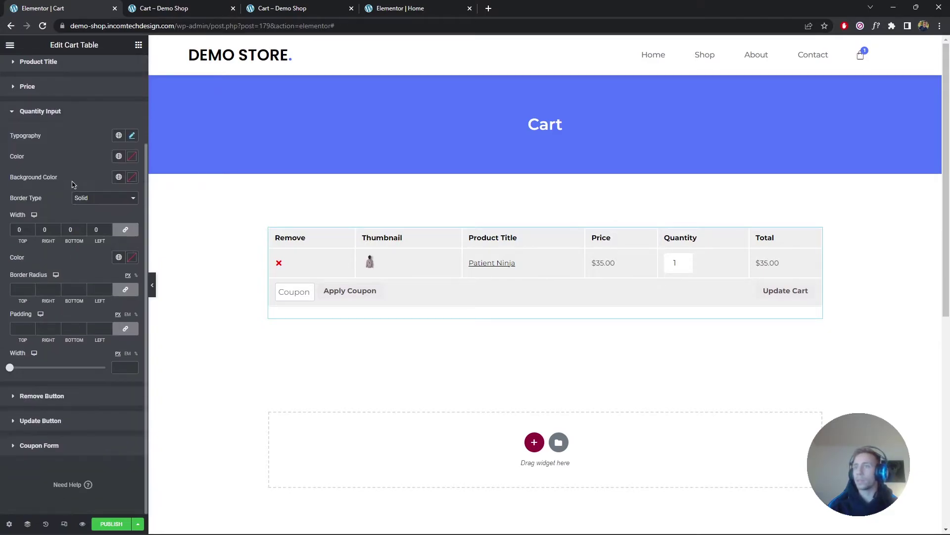
# Step: Make the remove button's hover background fully transparent with the color #02010100
pyautogui.click(60, 402)
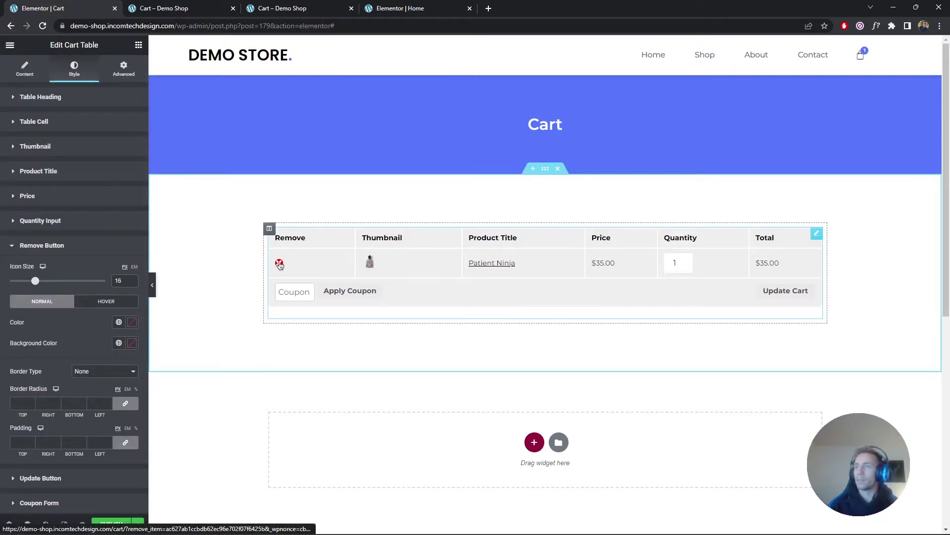
pyautogui.click(106, 301)
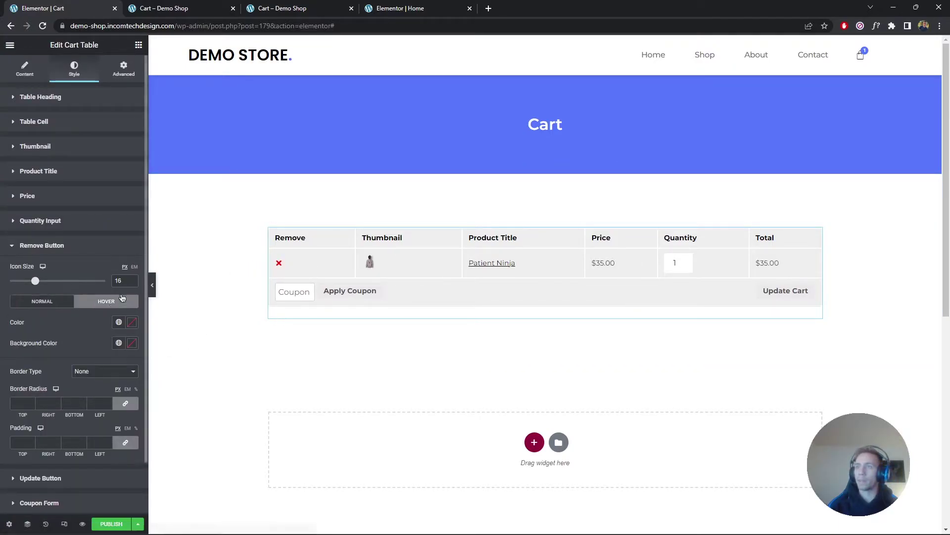
pyautogui.click(132, 343)
pyautogui.moveTo(97, 480); pyautogui.dragTo(18, 480)
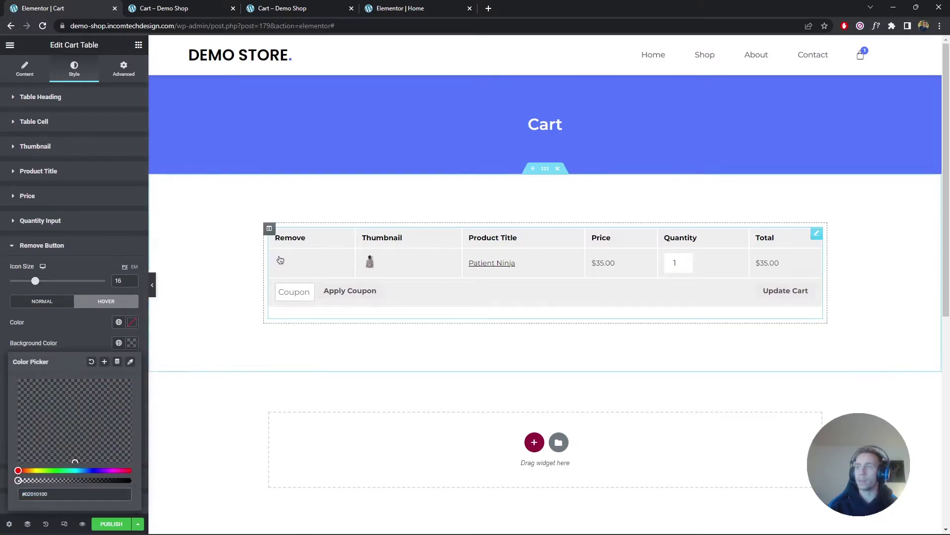
# Step: Set the remove button's hover icon color to red #FF0000
pyautogui.click(134, 322)
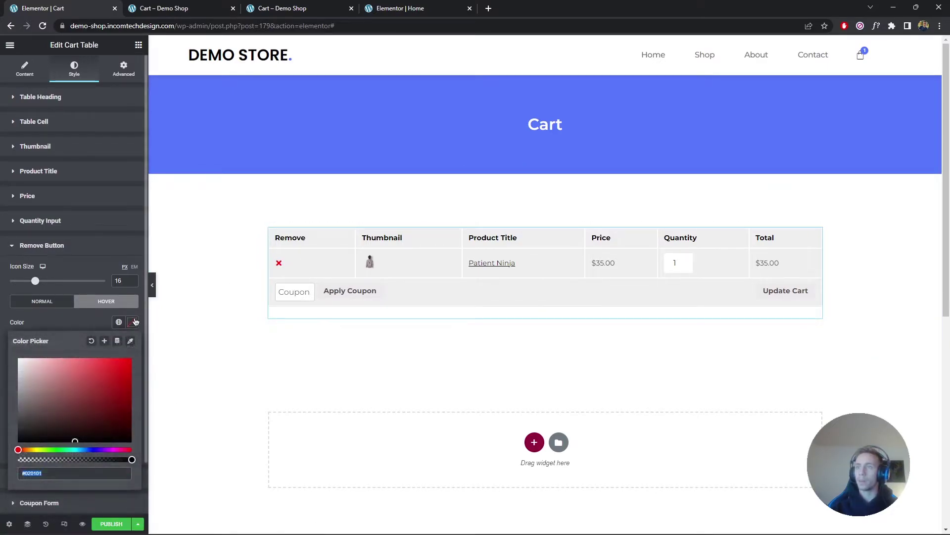
pyautogui.write('#FF7B7B')
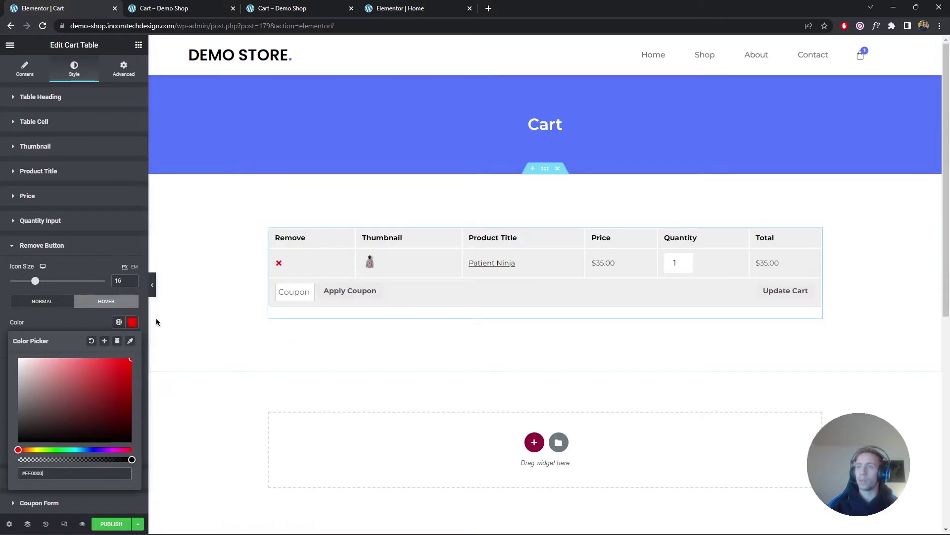
pyautogui.click(113, 326)
pyautogui.click(131, 322)
pyautogui.write('#FF0000')
pyautogui.click(58, 358)
pyautogui.click(106, 301)
pyautogui.click(131, 323)
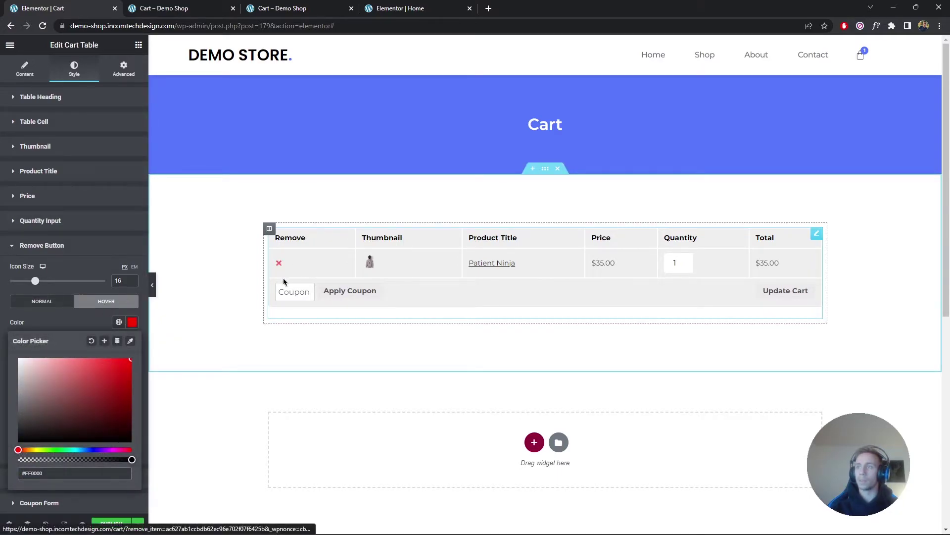
pyautogui.click(60, 245)
pyautogui.click(59, 245)
pyautogui.click(60, 245)
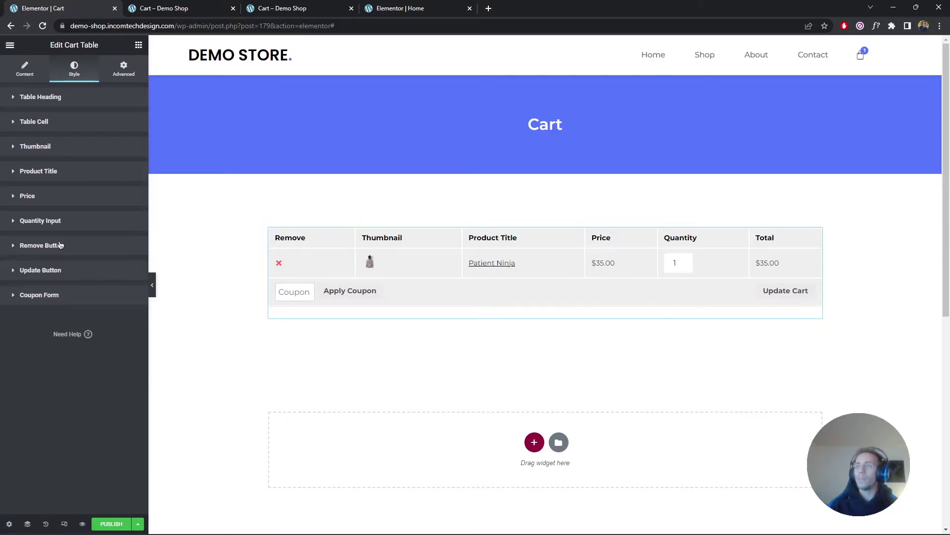
# Step: Set the update button's font family to Montserrat
pyautogui.click(64, 276)
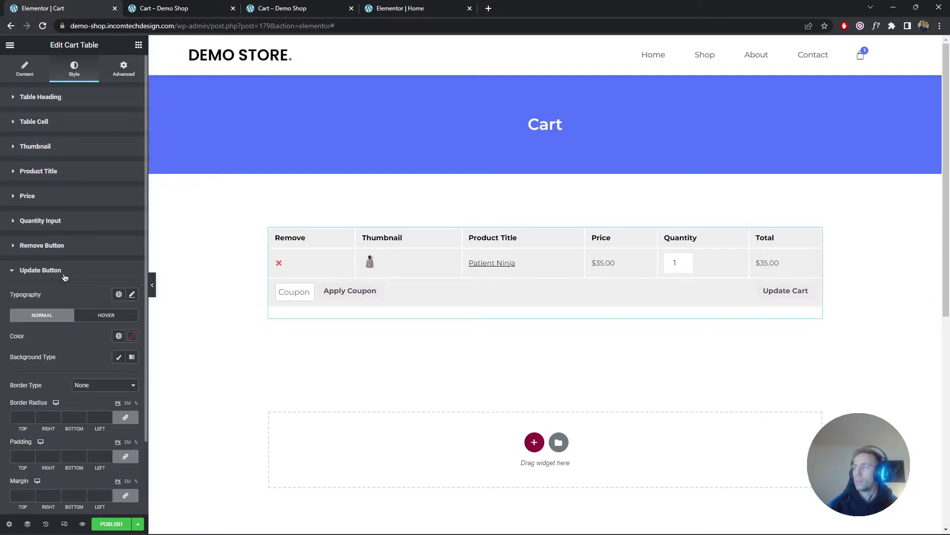
pyautogui.click(133, 294)
pyautogui.click(97, 340)
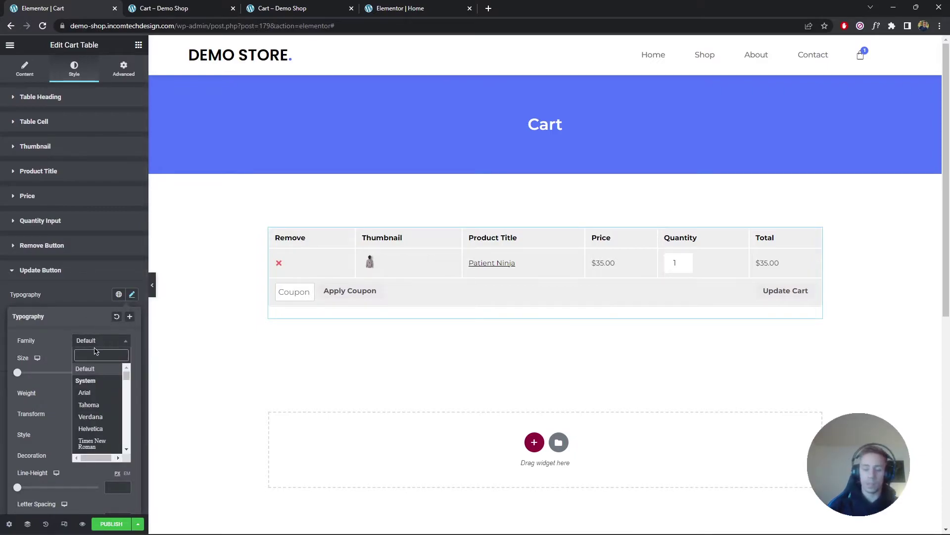
pyautogui.write('montse')
pyautogui.click(89, 380)
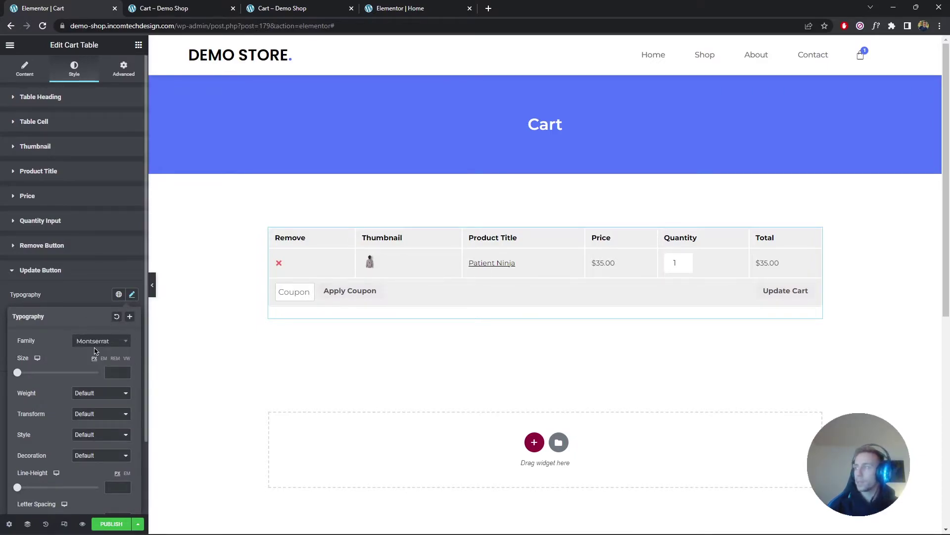
pyautogui.click(191, 300)
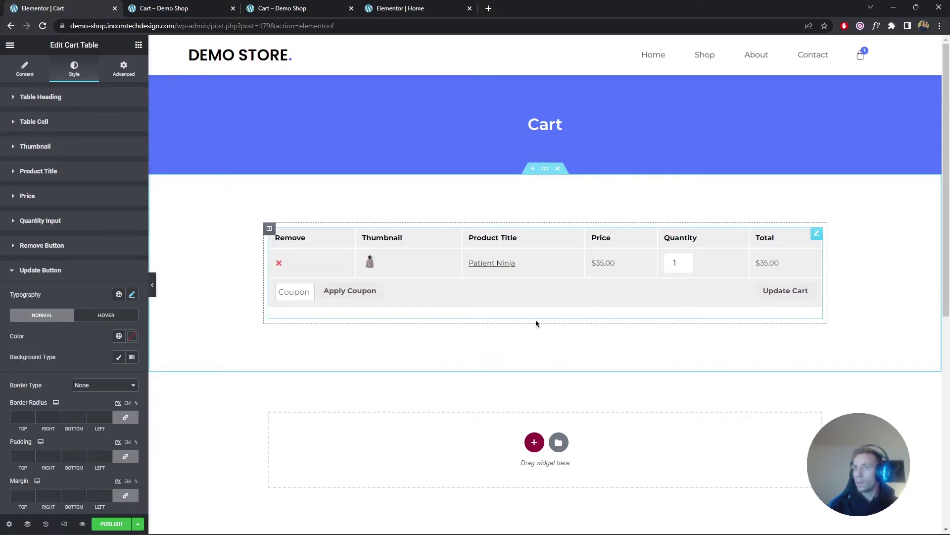
# Step: Try white #FFFFFF as the update button's text color and replace it with the global Blue color
pyautogui.click(132, 336)
pyautogui.click(74, 487)
pyautogui.write('#FFFFFF')
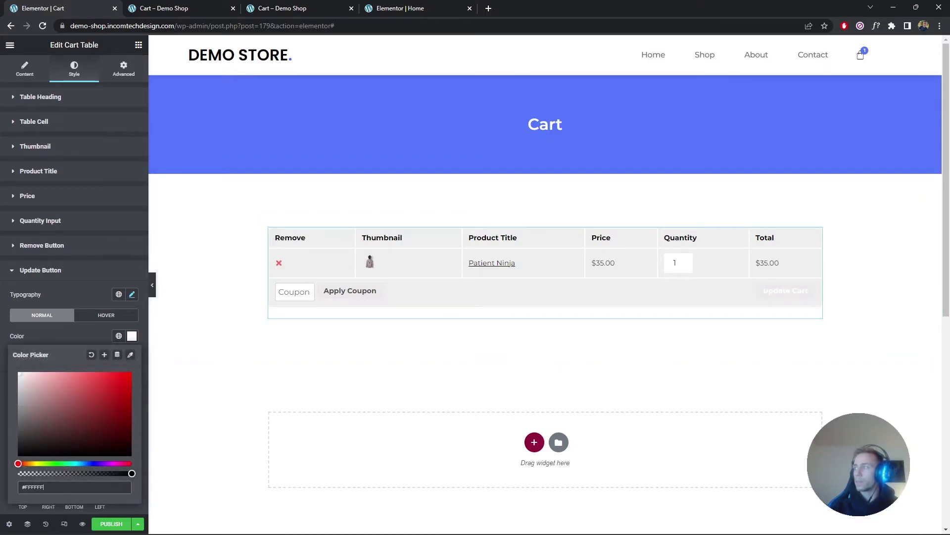
pyautogui.click(119, 336)
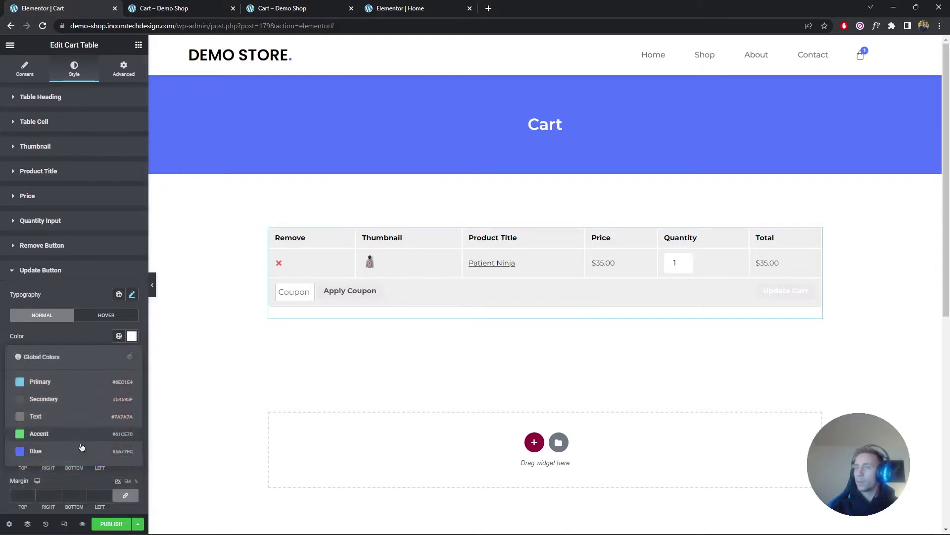
pyautogui.click(39, 444)
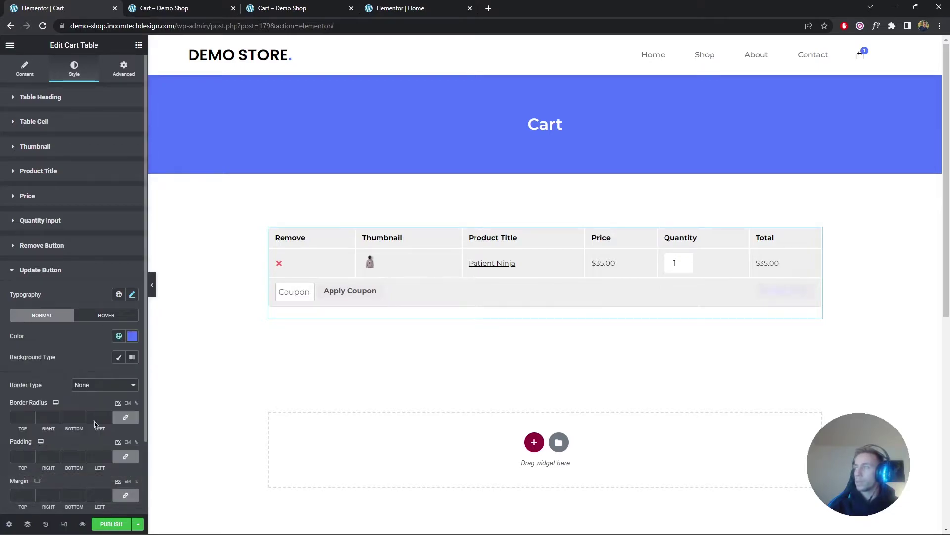
# Step: Give the update button a solid #FFFFFF background and set its border radius to 0 px on all corners
pyautogui.click(119, 357)
pyautogui.click(133, 378)
pyautogui.click(102, 352)
pyautogui.write('#FFFFFF')
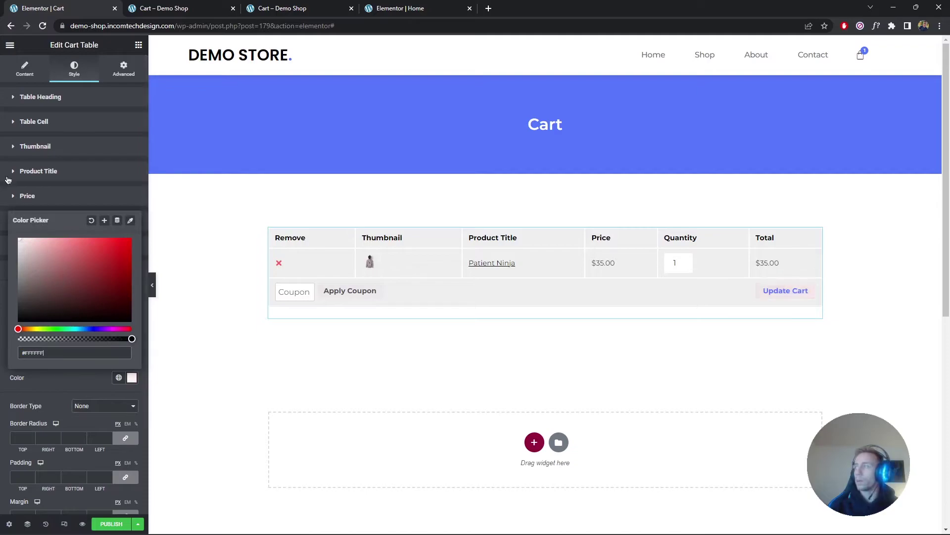
pyautogui.click(132, 378)
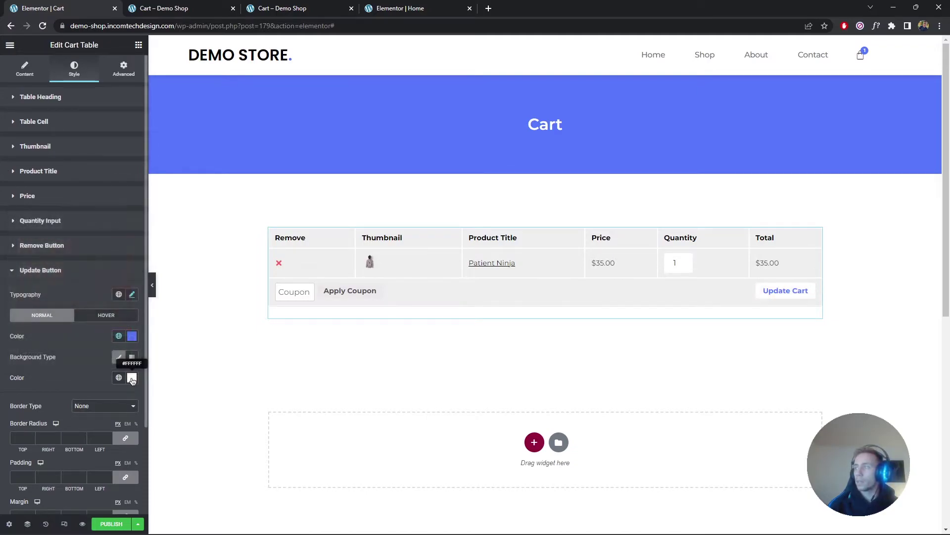
pyautogui.scroll(-2, 109, 377)
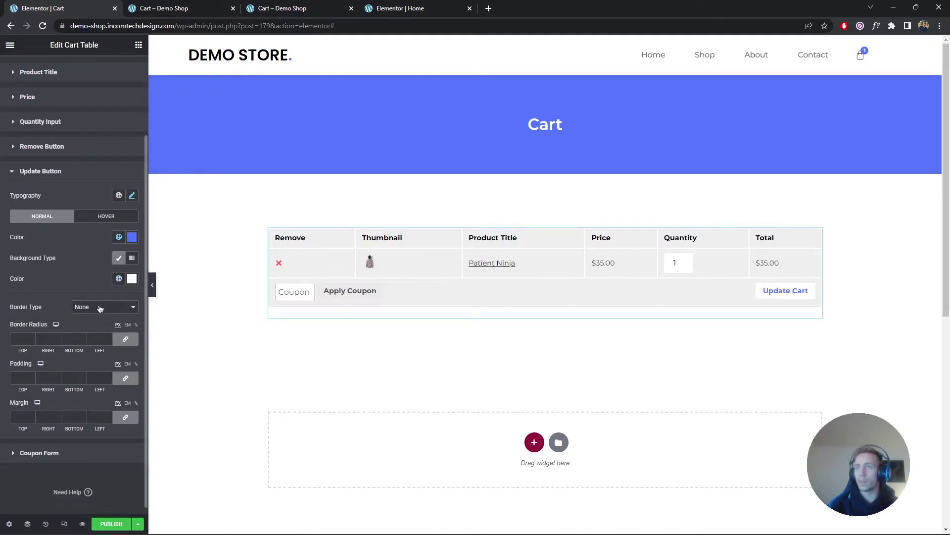
pyautogui.write('0')
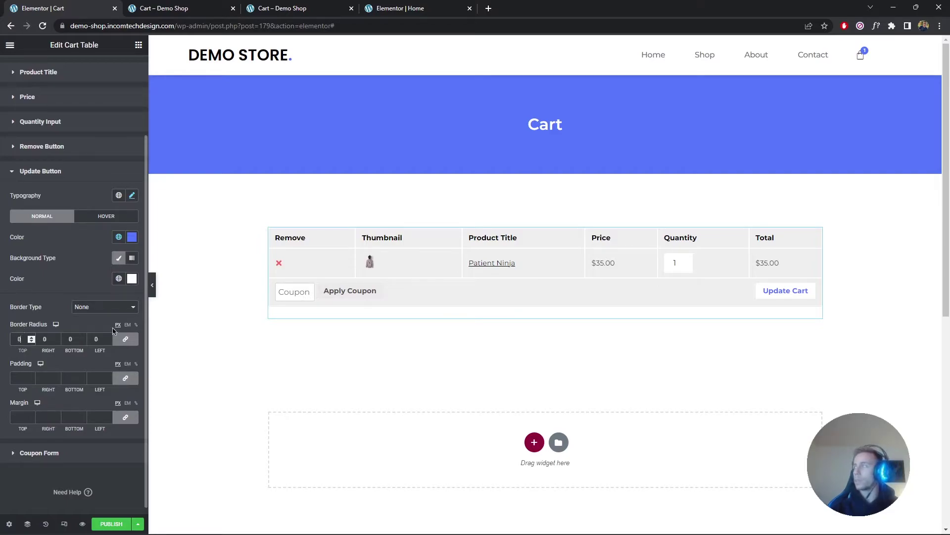
# Step: Try font weight 300 for the update button's text and settle on 400
pyautogui.click(131, 195)
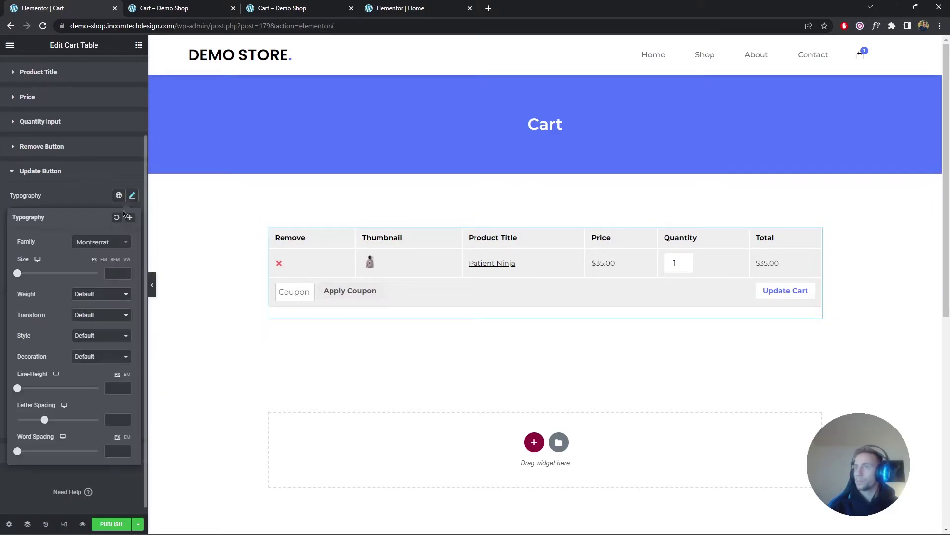
pyautogui.click(104, 293)
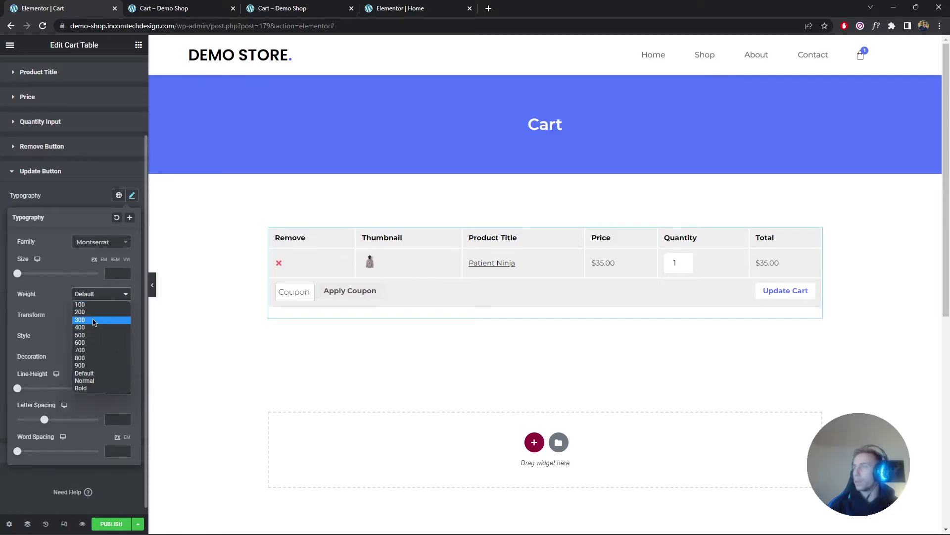
pyautogui.click(95, 320)
pyautogui.click(97, 294)
pyautogui.click(92, 327)
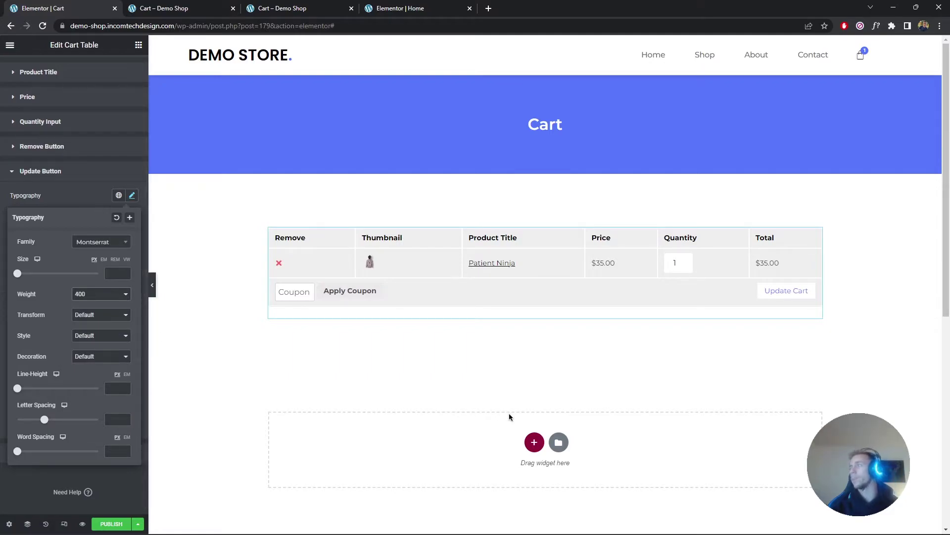
pyautogui.click(131, 195)
pyautogui.click(70, 176)
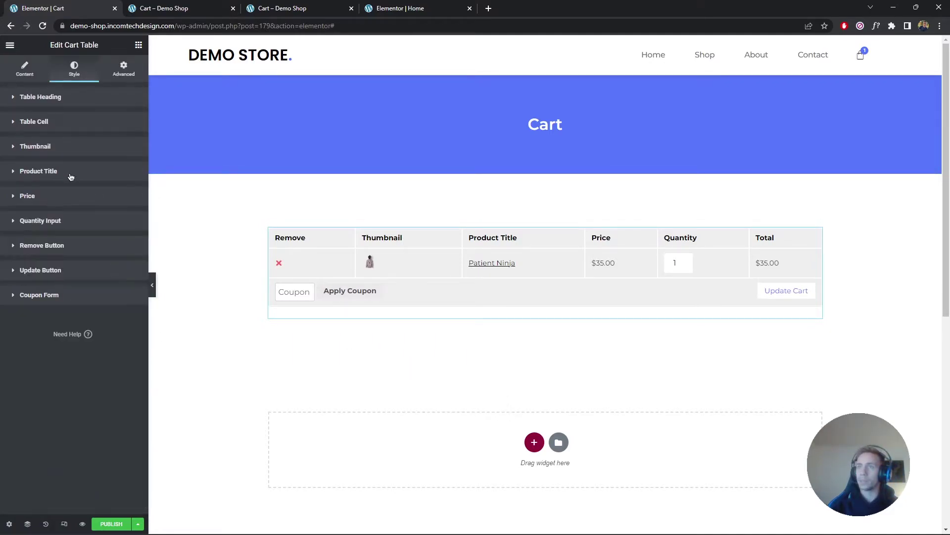
# Step: Set the coupon form button's font family to Montserrat, keeping the form's display inline
pyautogui.click(55, 301)
pyautogui.click(89, 321)
pyautogui.click(89, 322)
pyautogui.scroll(-1, 82, 339)
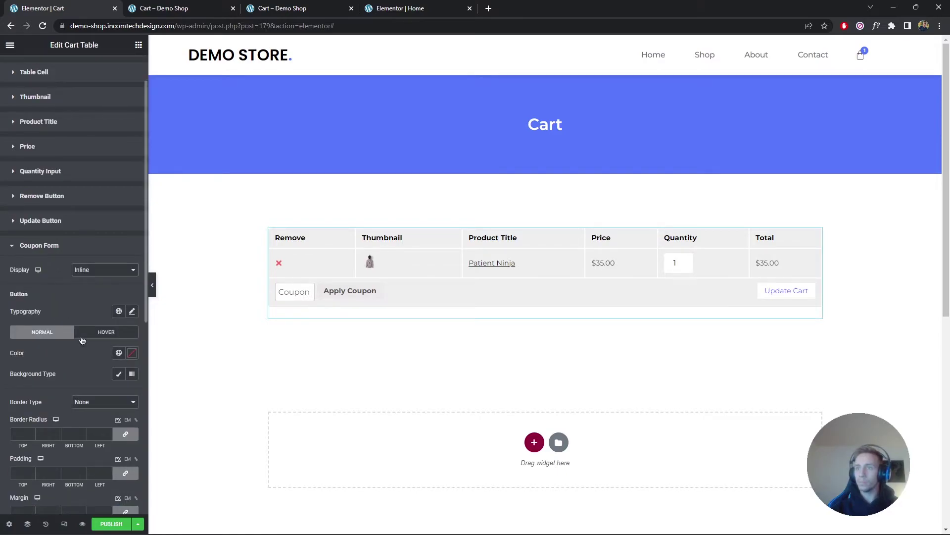
pyautogui.click(132, 312)
pyautogui.click(100, 357)
pyautogui.write('m')
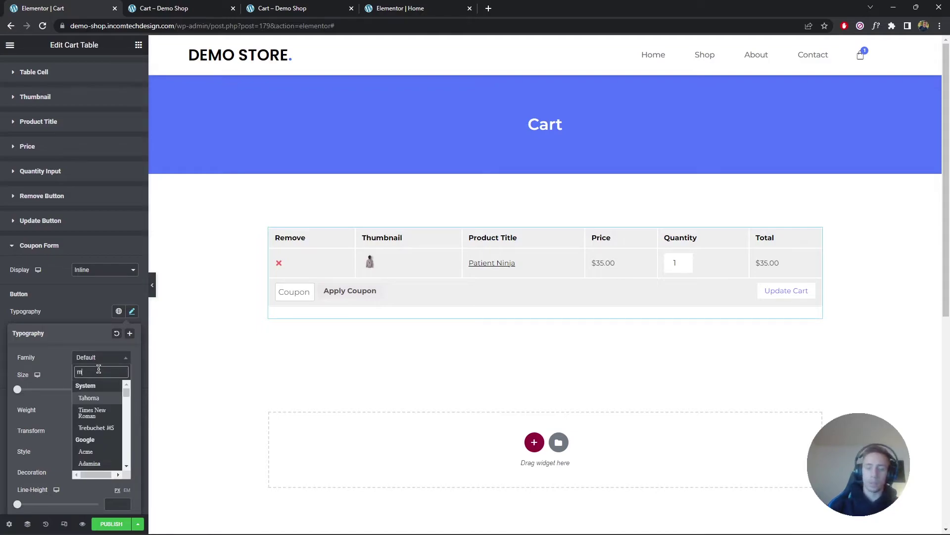
pyautogui.write('onts')
pyautogui.click(89, 397)
pyautogui.click(132, 310)
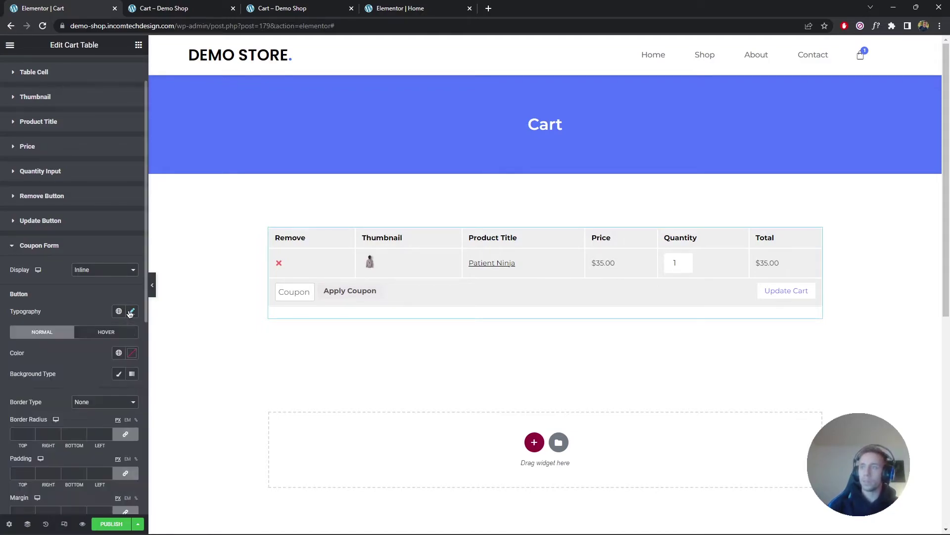
# Step: Set the coupon button's text color to the global Blue color
pyautogui.click(132, 353)
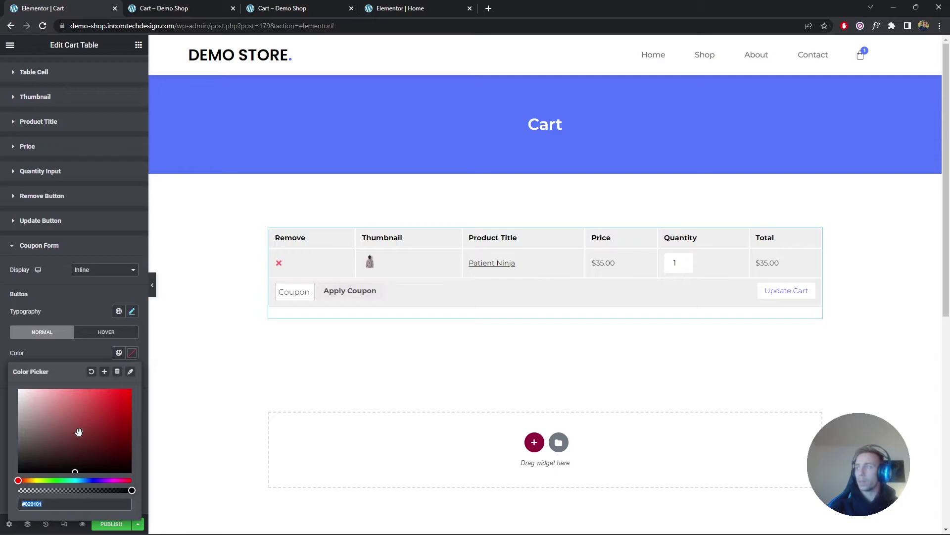
pyautogui.click(117, 372)
pyautogui.click(83, 474)
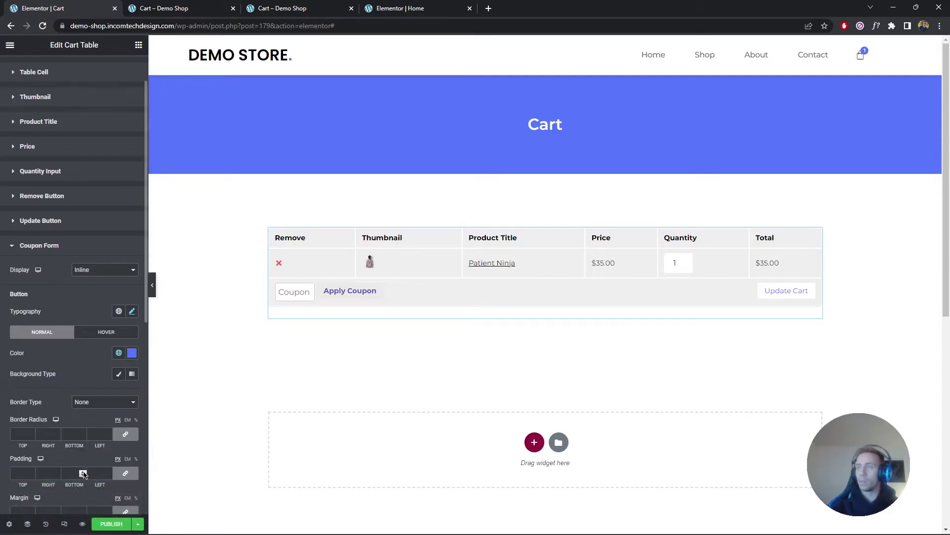
# Step: Give the coupon button a solid #FFFFFF background and a border radius of 0 px on all corners
pyautogui.click(119, 374)
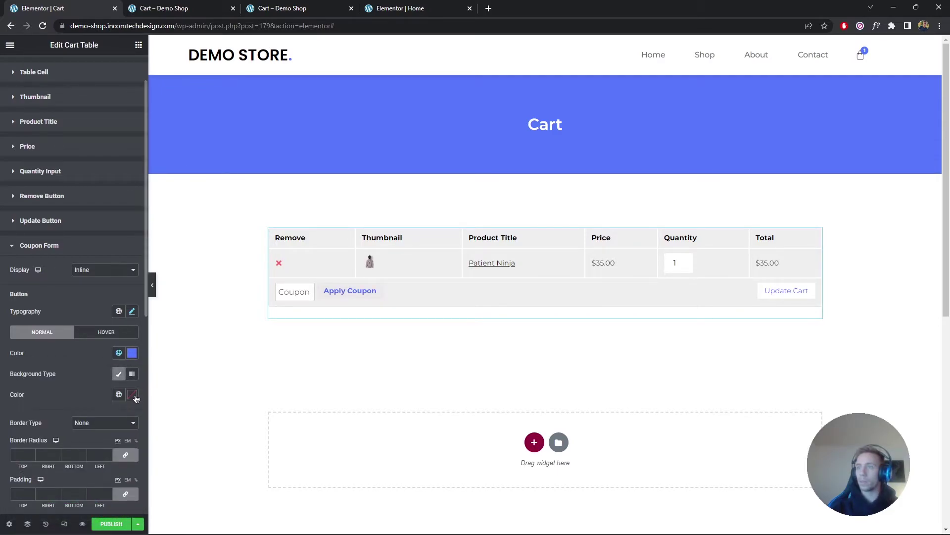
pyautogui.click(132, 394)
pyautogui.write('#FFFFFF')
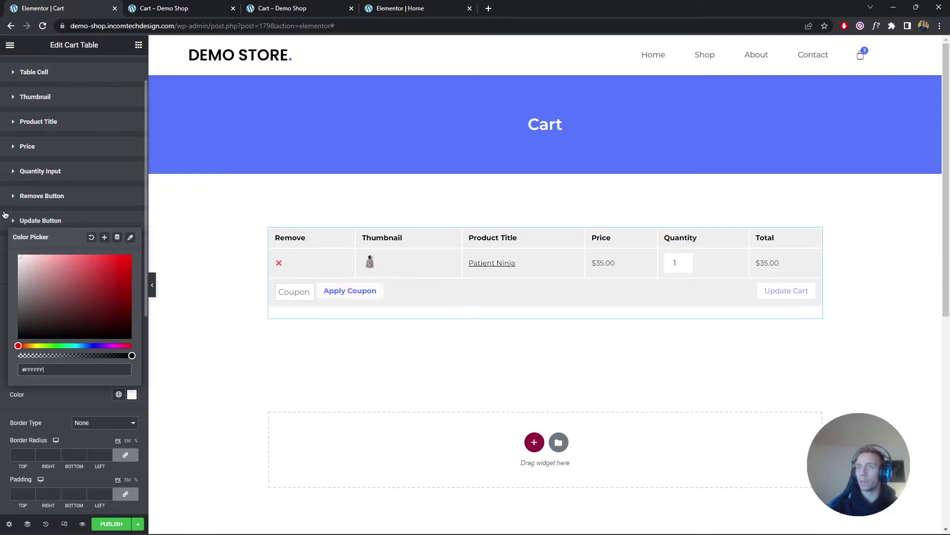
pyautogui.click(26, 455)
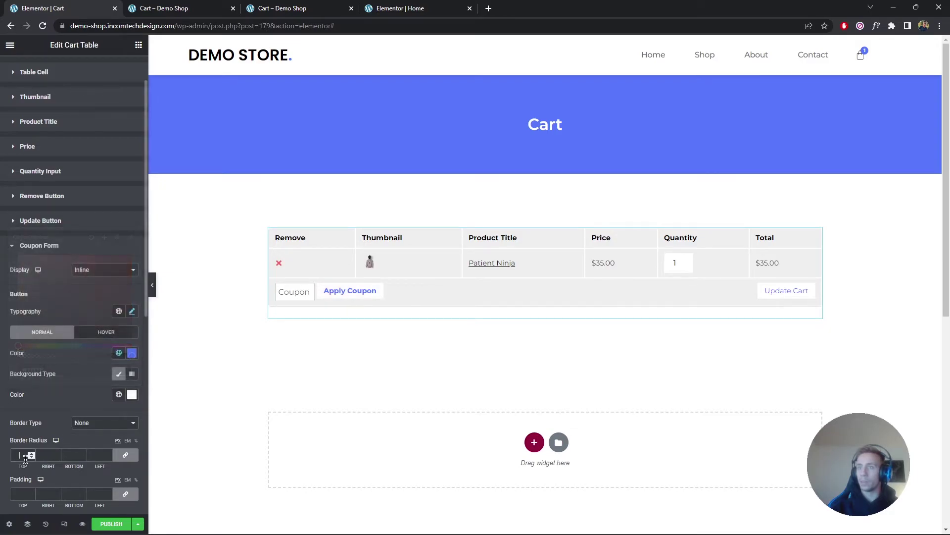
# Step: Set the coupon button's font weight to 400
pyautogui.click(133, 312)
pyautogui.click(99, 410)
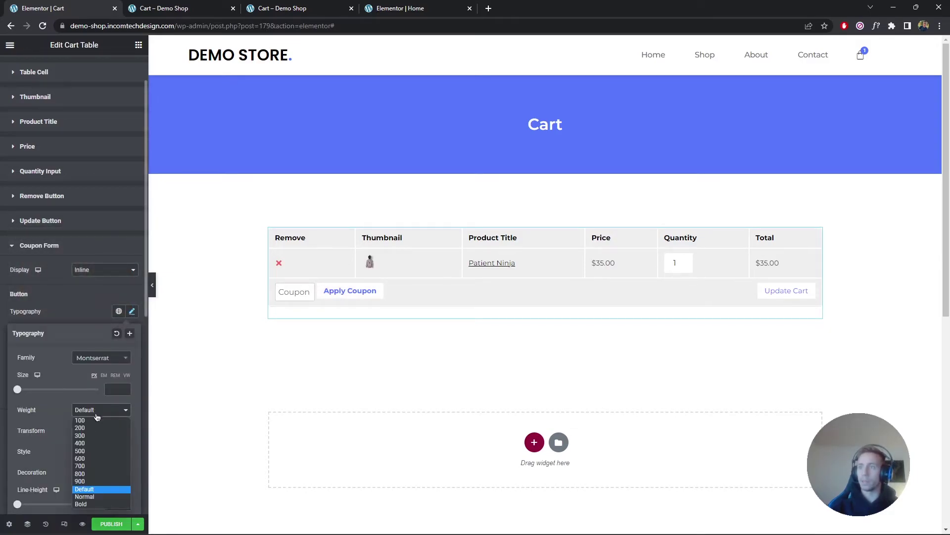
pyautogui.click(97, 443)
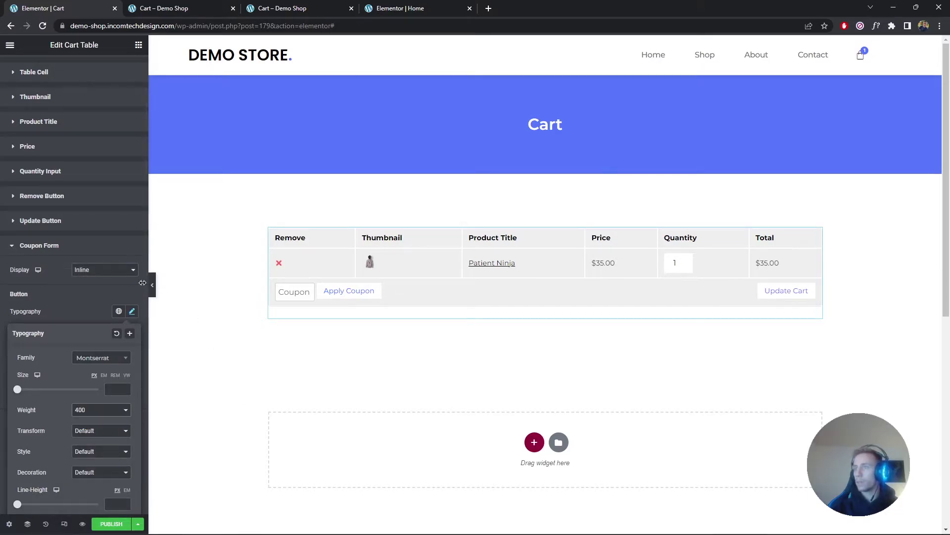
pyautogui.click(132, 312)
# Step: Set the coupon input field's font family to Montserrat
pyautogui.scroll(-2, 33, 326)
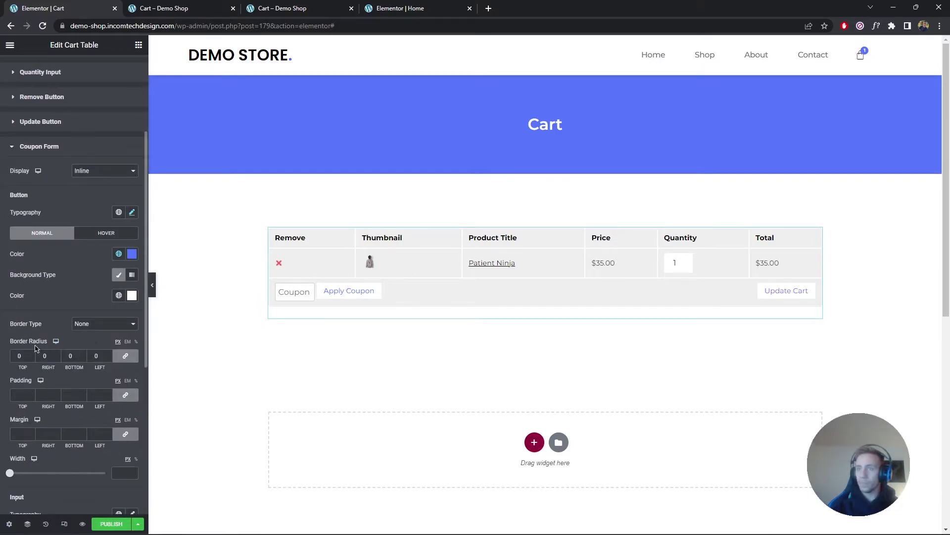
pyautogui.scroll(-3, 30, 364)
pyautogui.scroll(-1, 62, 368)
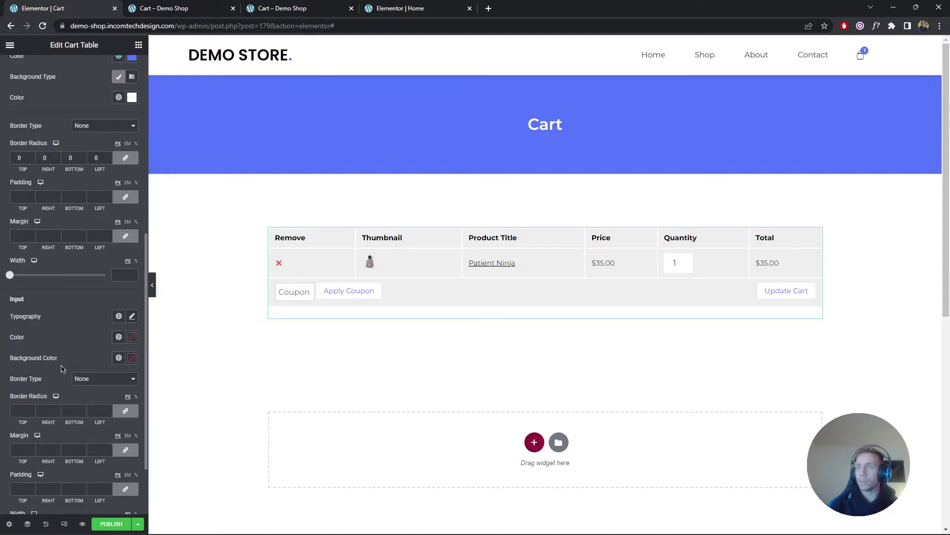
pyautogui.click(131, 317)
pyautogui.click(105, 365)
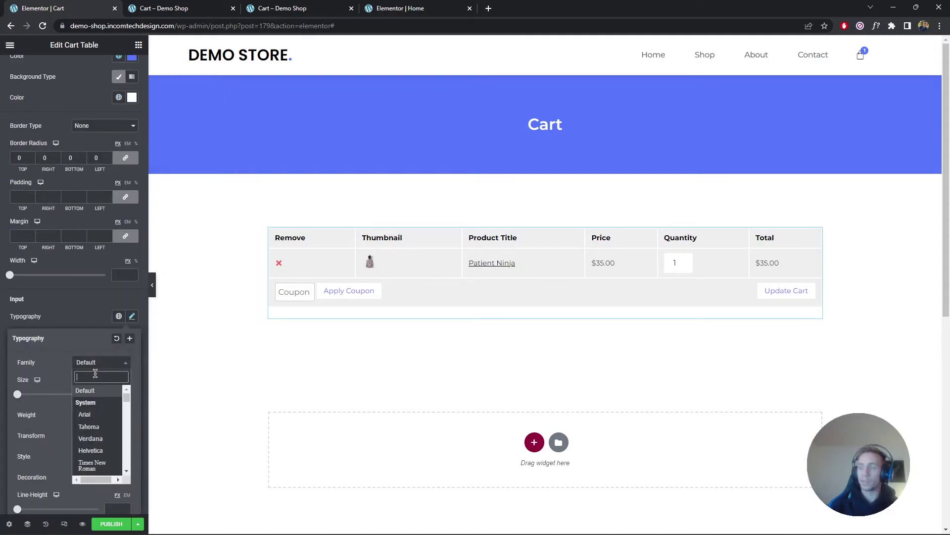
pyautogui.write('monts')
pyautogui.press('Return')
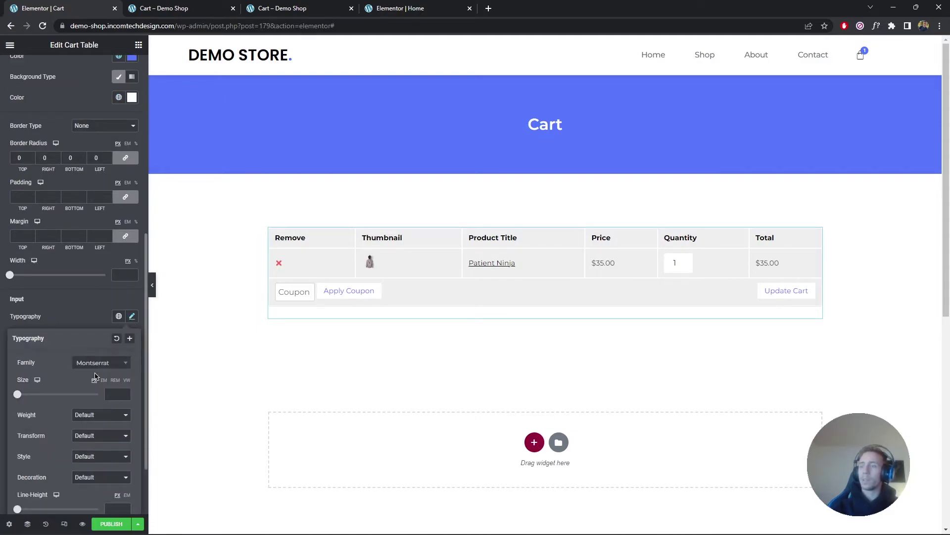
pyautogui.click(133, 317)
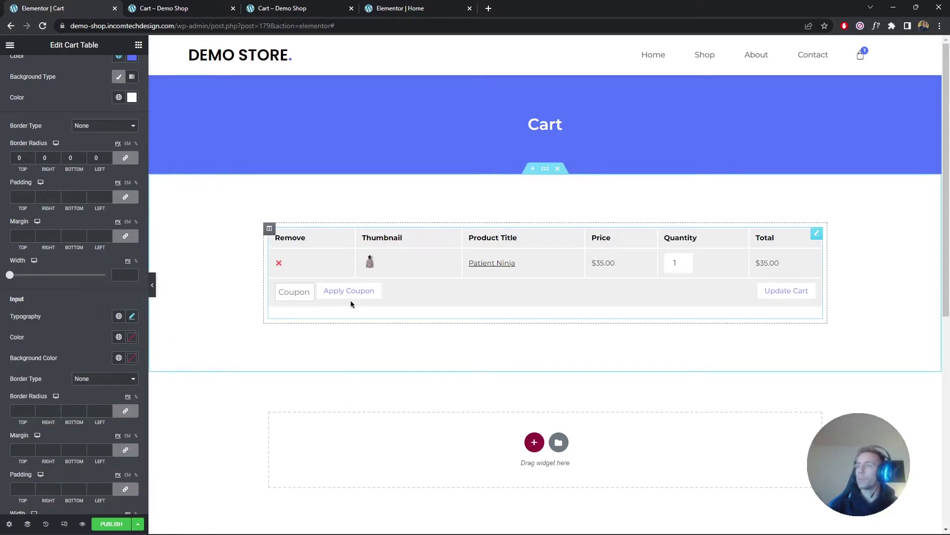
# Step: Set the coupon input's border type to Solid with a width of 0 px on all sides
pyautogui.scroll(-2, 94, 324)
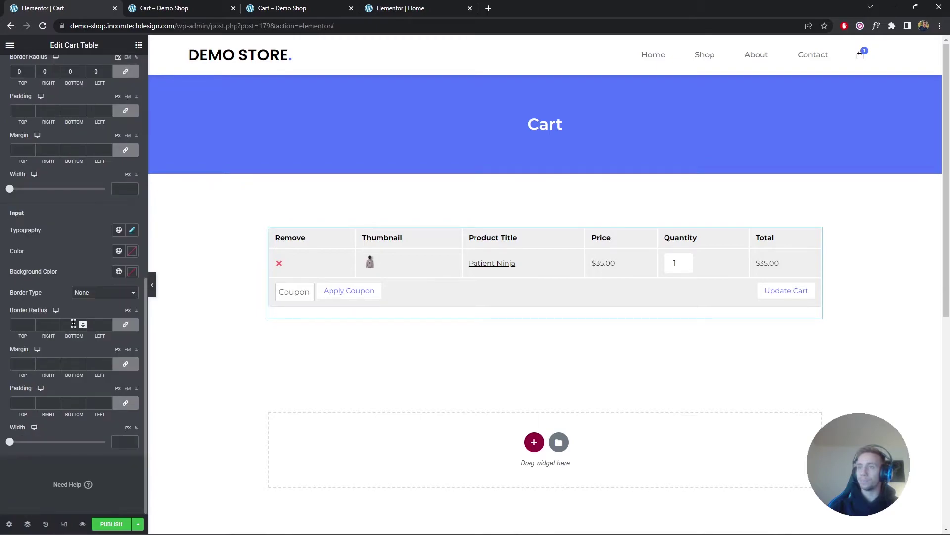
pyautogui.click(92, 295)
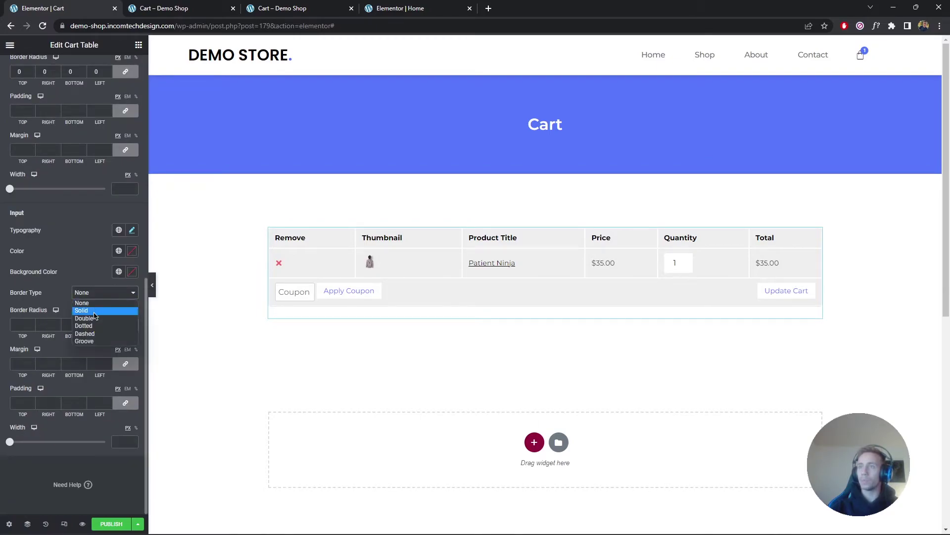
pyautogui.click(87, 317)
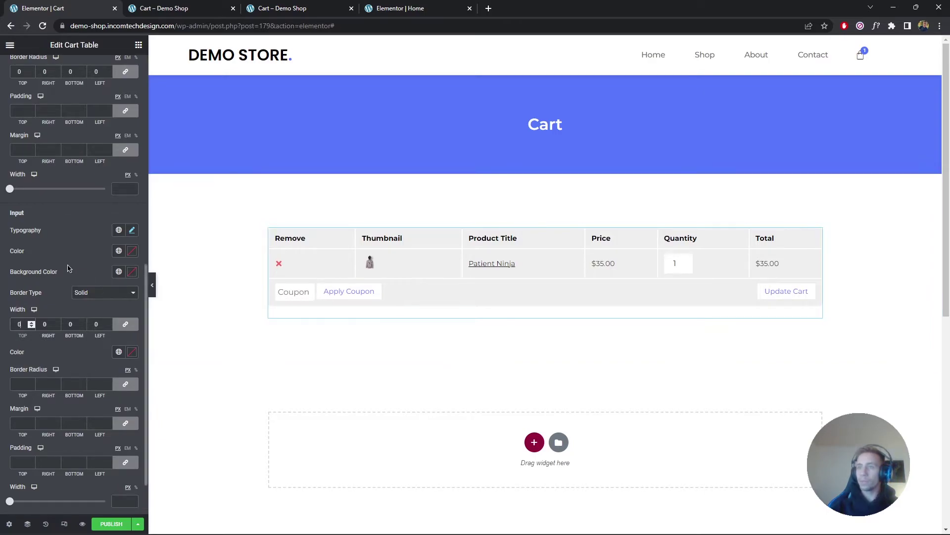
# Step: Try a width of 122 px for the coupon button and clear it again
pyautogui.moveTo(12, 190); pyautogui.dragTo(33, 192)
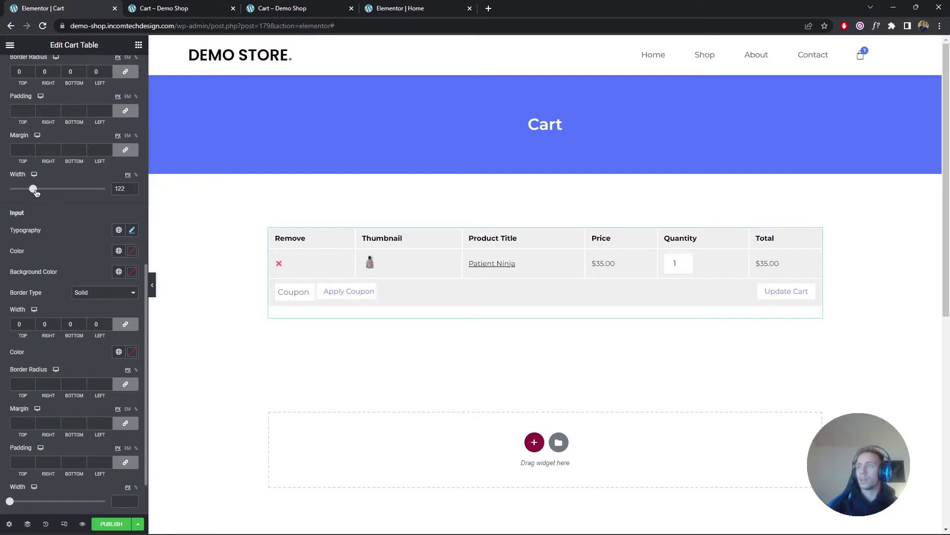
pyautogui.scroll(-2, 52, 252)
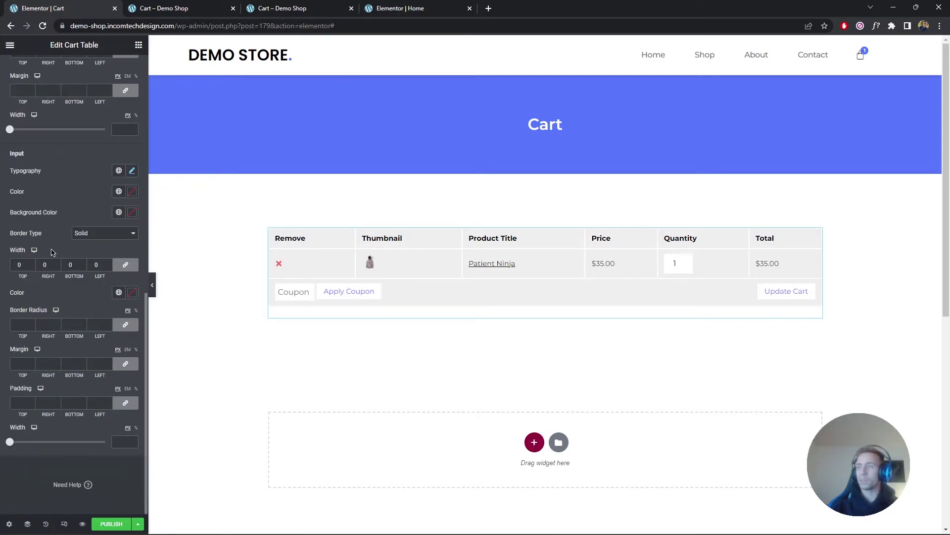
# Step: Set the coupon input field's width to 125 px and save the template as a draft
pyautogui.moveTo(16, 444); pyautogui.dragTo(34, 449)
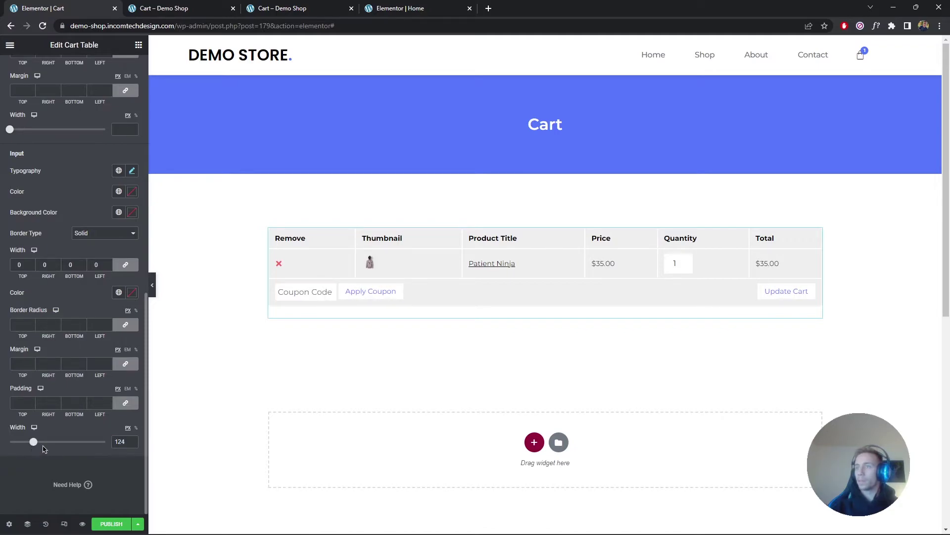
pyautogui.click(133, 441)
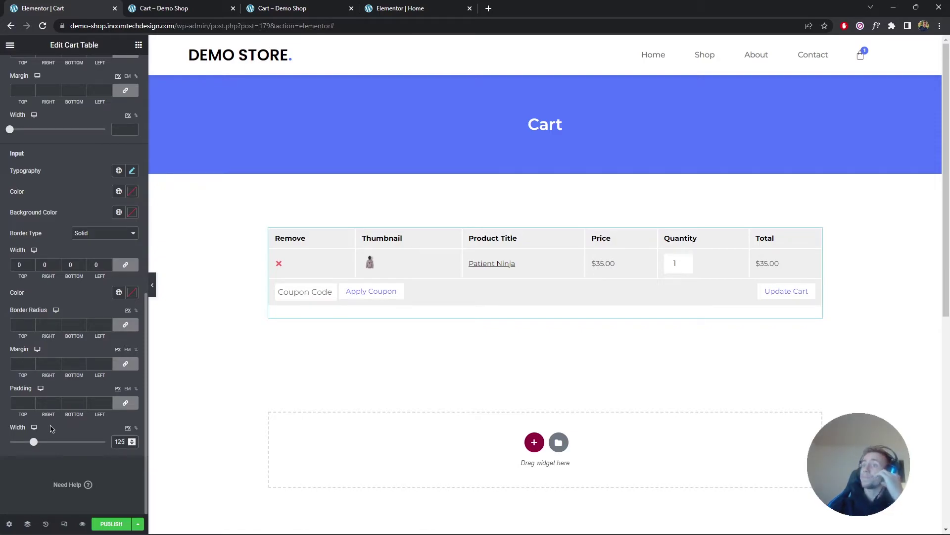
pyautogui.click(152, 285)
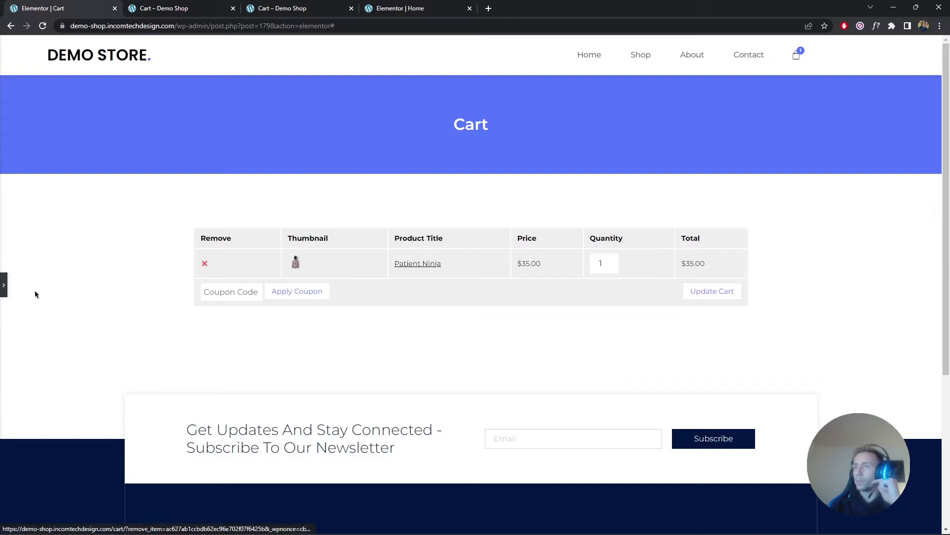
pyautogui.click(4, 284)
pyautogui.moveTo(139, 523)
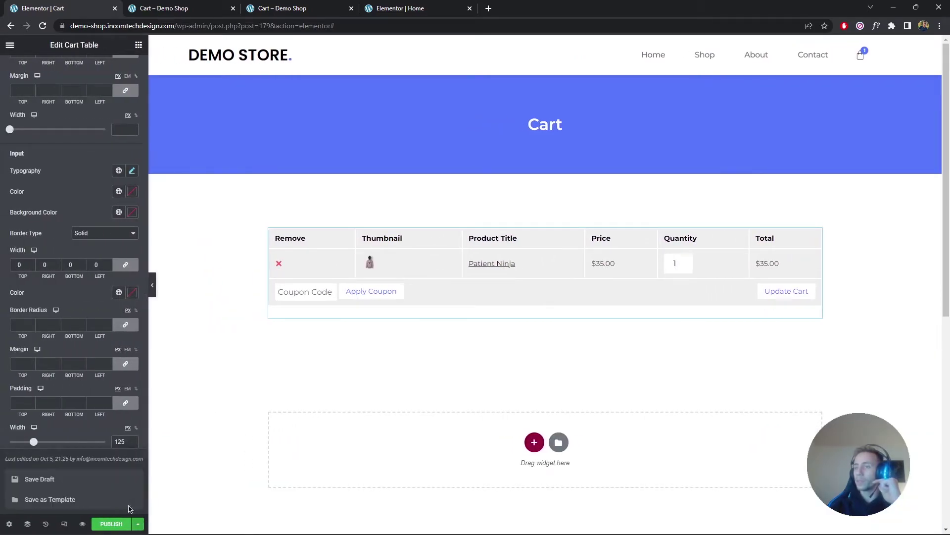
pyautogui.click(39, 478)
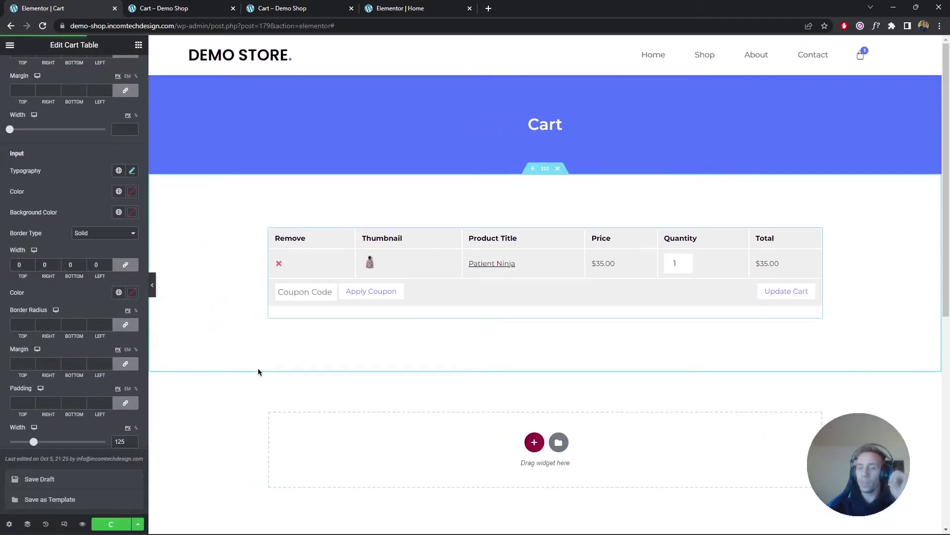
# Step: Add a two-column section below the cart table and set its height to Min Height
pyautogui.click(534, 442)
pyautogui.click(470, 476)
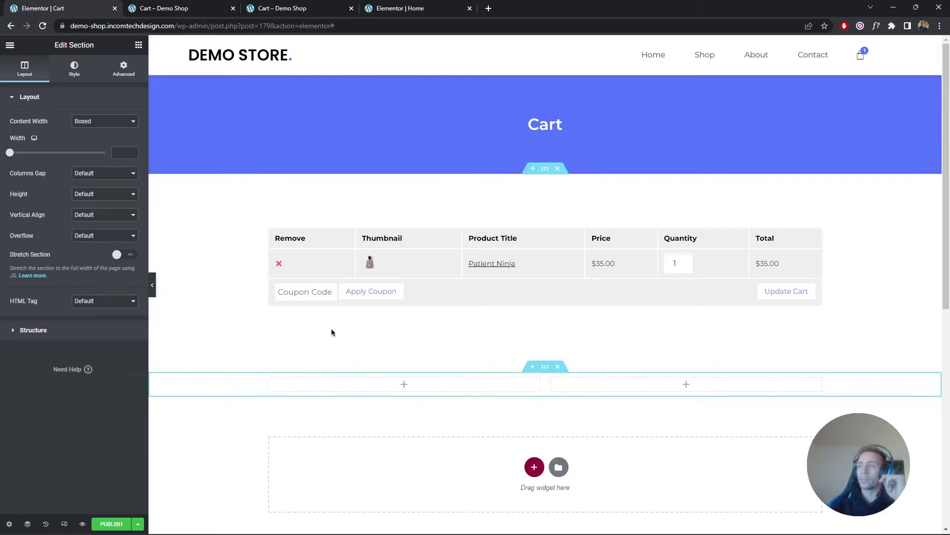
pyautogui.click(101, 197)
pyautogui.click(100, 221)
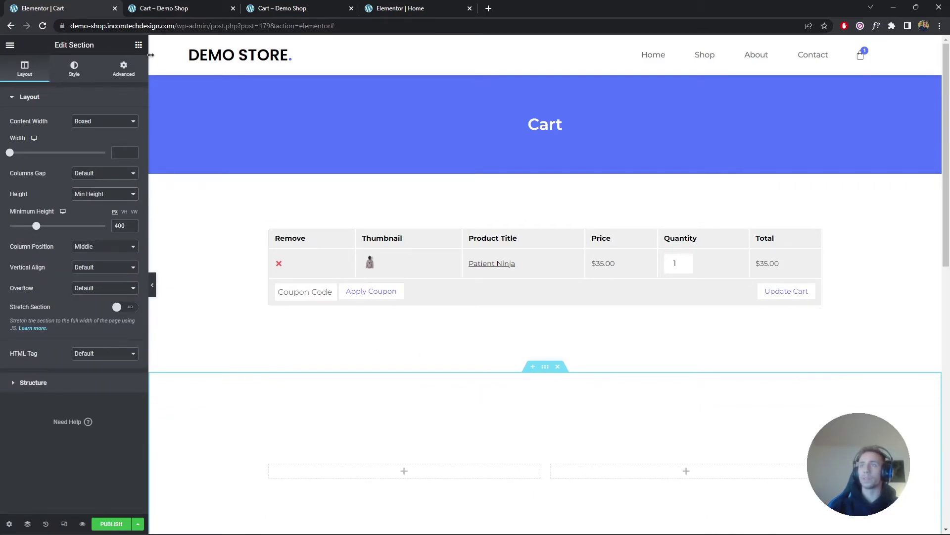
# Step: Place a Cart Totals widget in the right column of the new two-column section
pyautogui.click(139, 45)
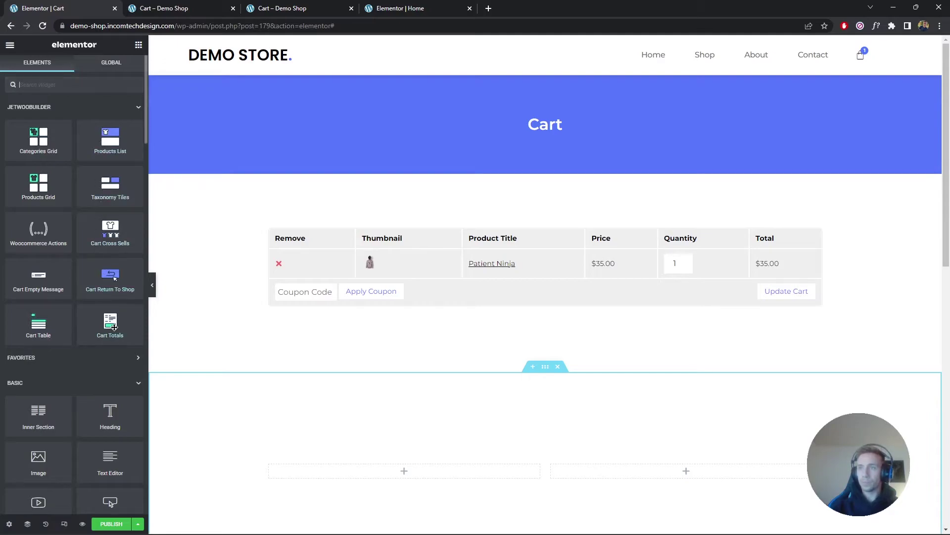
pyautogui.moveTo(106, 324); pyautogui.dragTo(666, 470)
pyautogui.scroll(-1, 529, 371)
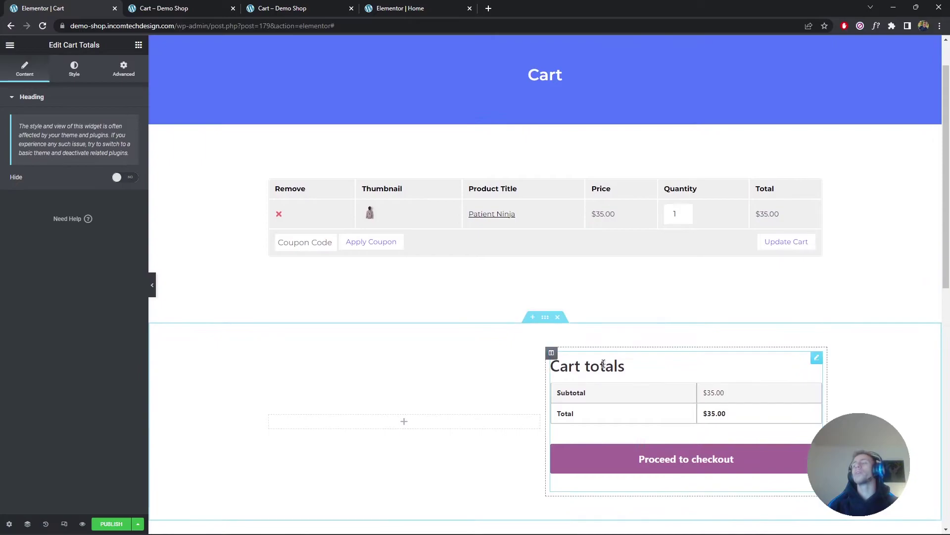
pyautogui.scroll(-2, 556, 354)
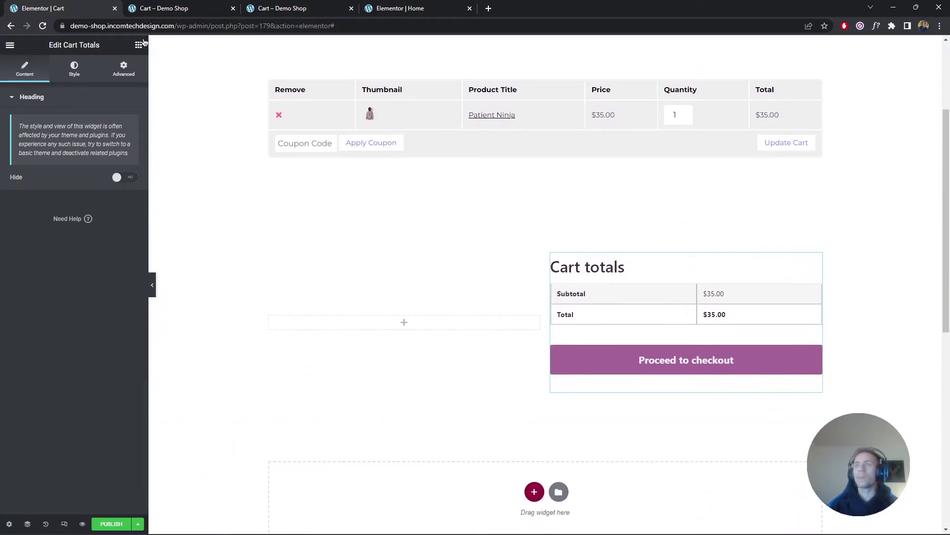
# Step: Try hiding the Cart Totals widget's heading and turn the hide option off again
pyautogui.click(119, 181)
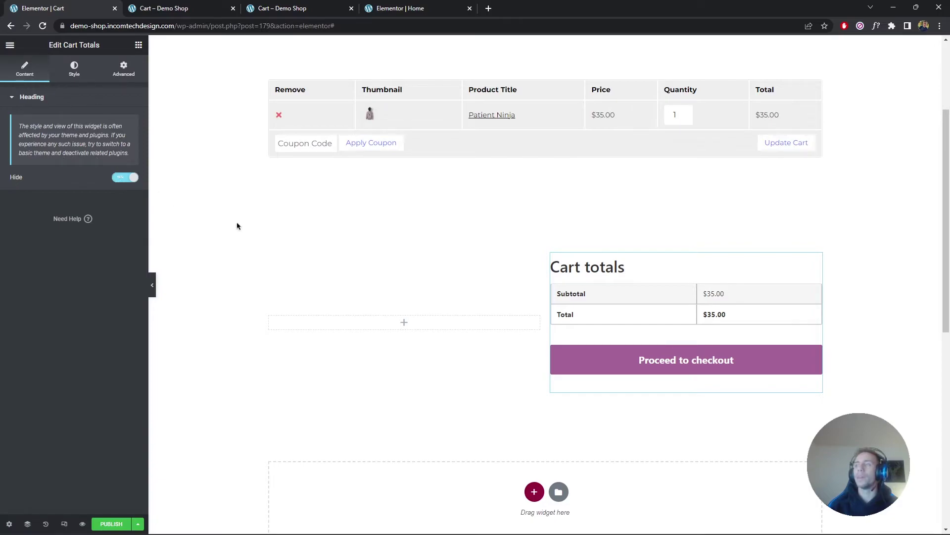
pyautogui.click(74, 68)
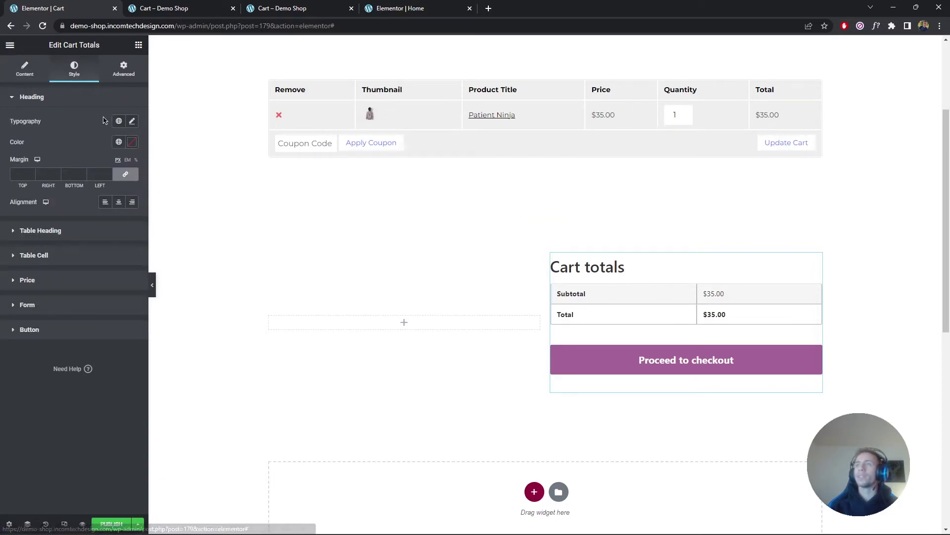
pyautogui.click(132, 121)
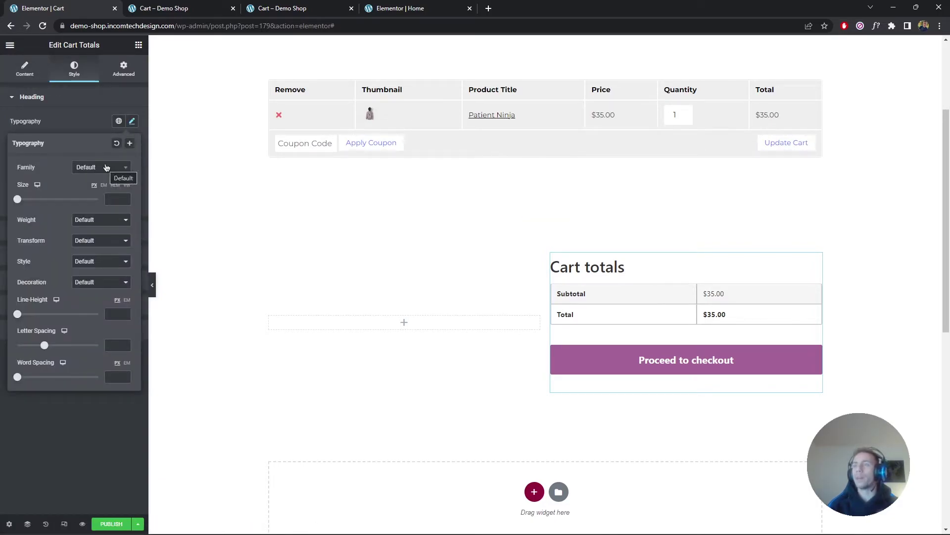
pyautogui.click(26, 69)
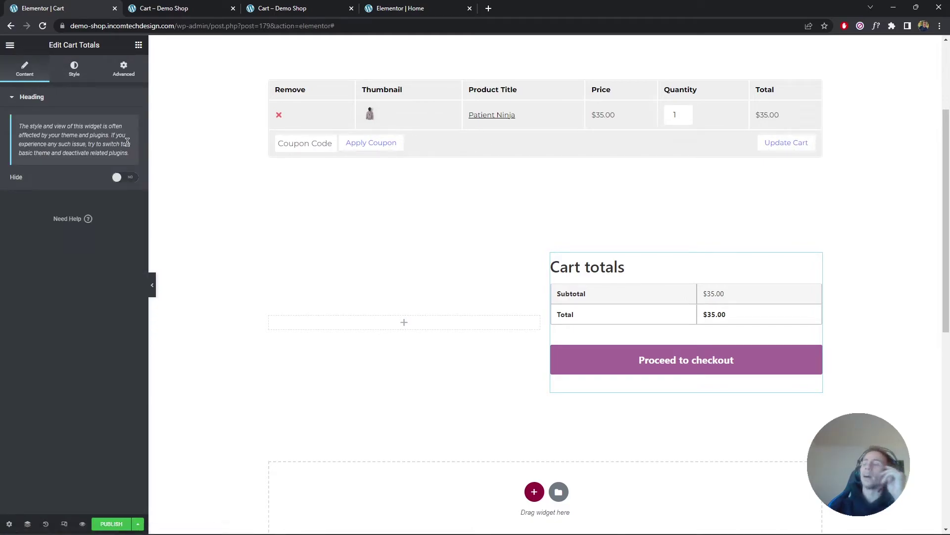
pyautogui.click(132, 177)
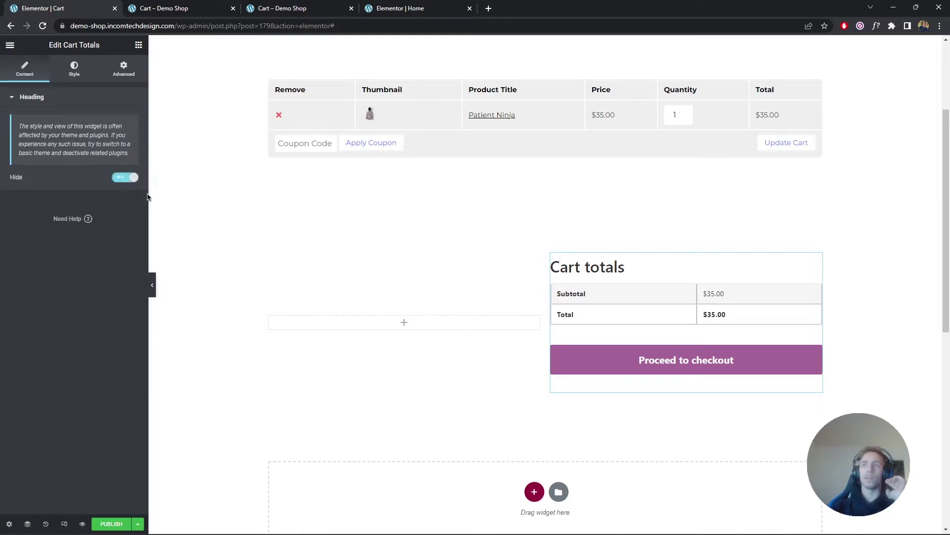
pyautogui.click(75, 72)
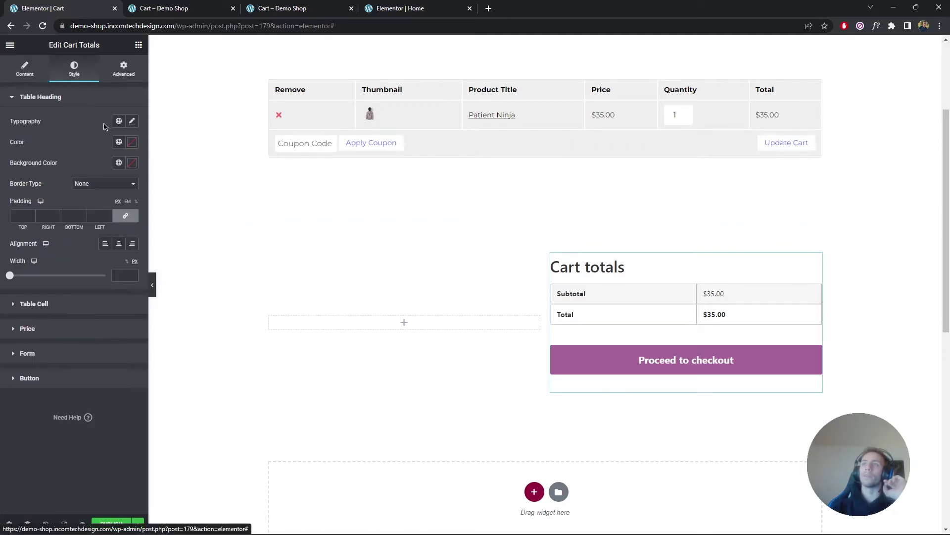
pyautogui.click(132, 121)
pyautogui.click(110, 193)
pyautogui.write('0')
pyautogui.press('BackSpace')
pyautogui.click(40, 410)
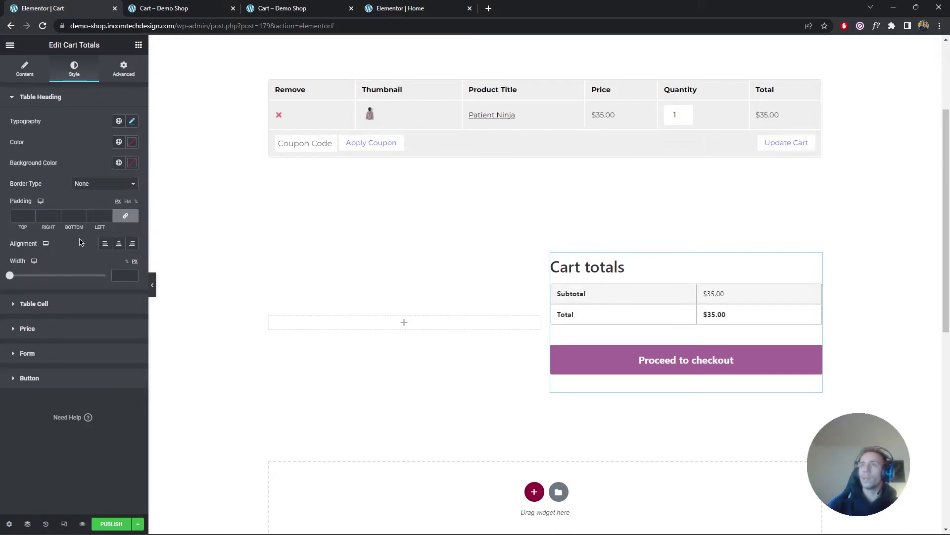
pyautogui.click(24, 75)
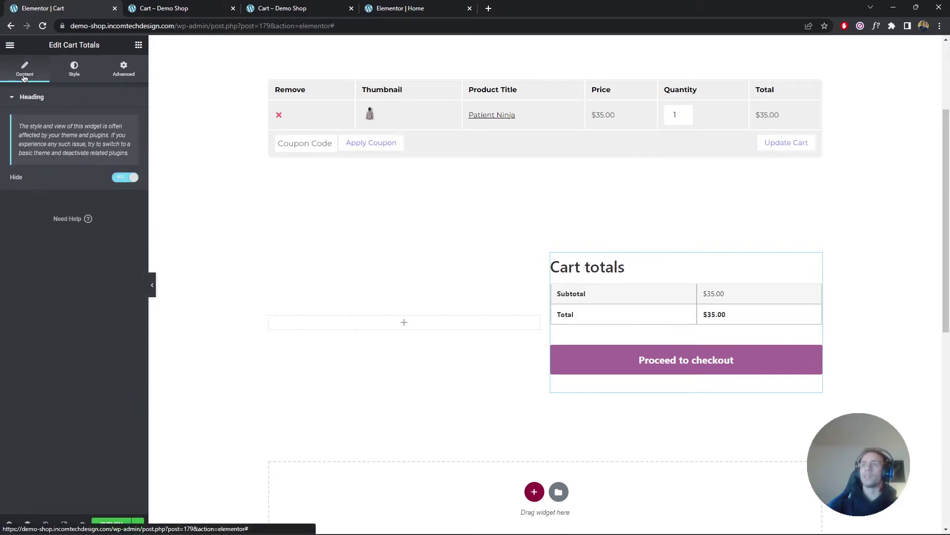
pyautogui.click(64, 76)
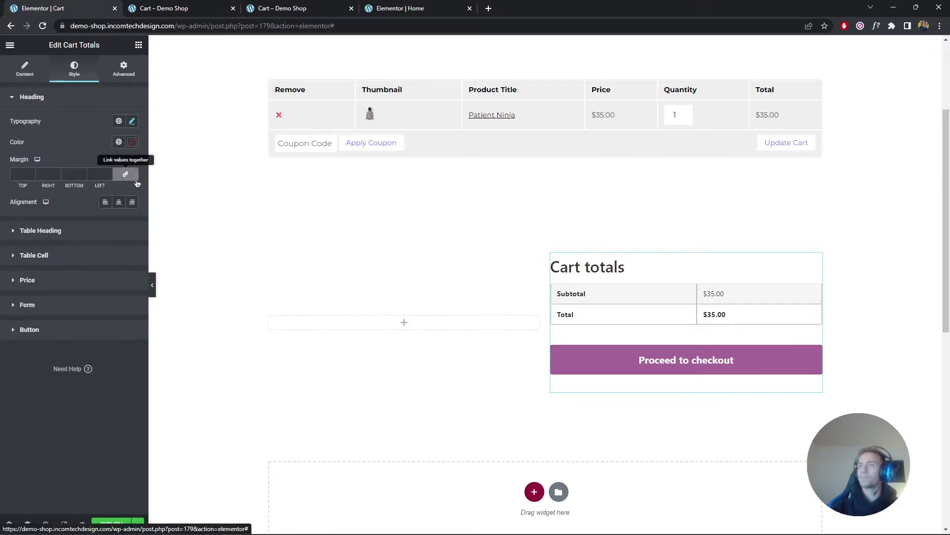
# Step: Try a smaller font size for the Cart Totals heading
pyautogui.click(132, 120)
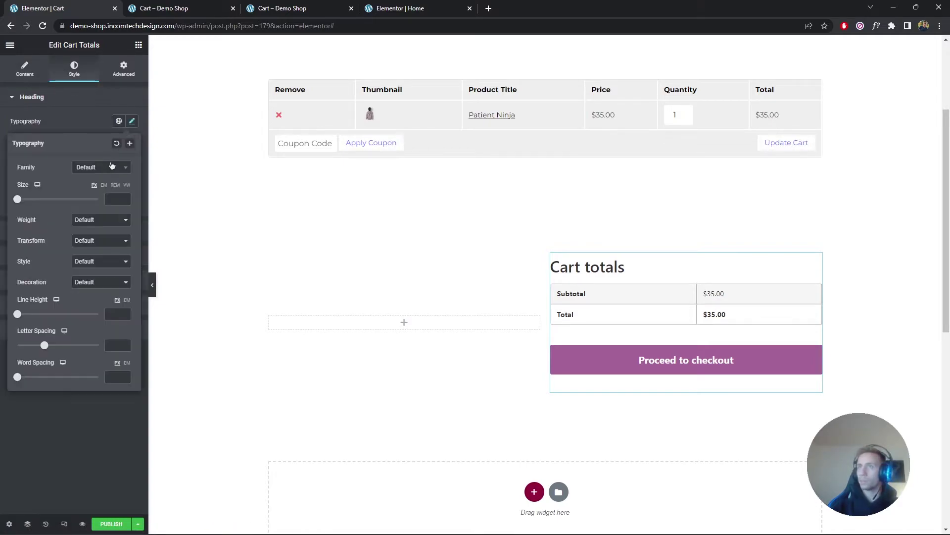
pyautogui.moveTo(18, 200); pyautogui.dragTo(29, 199)
pyautogui.click(81, 448)
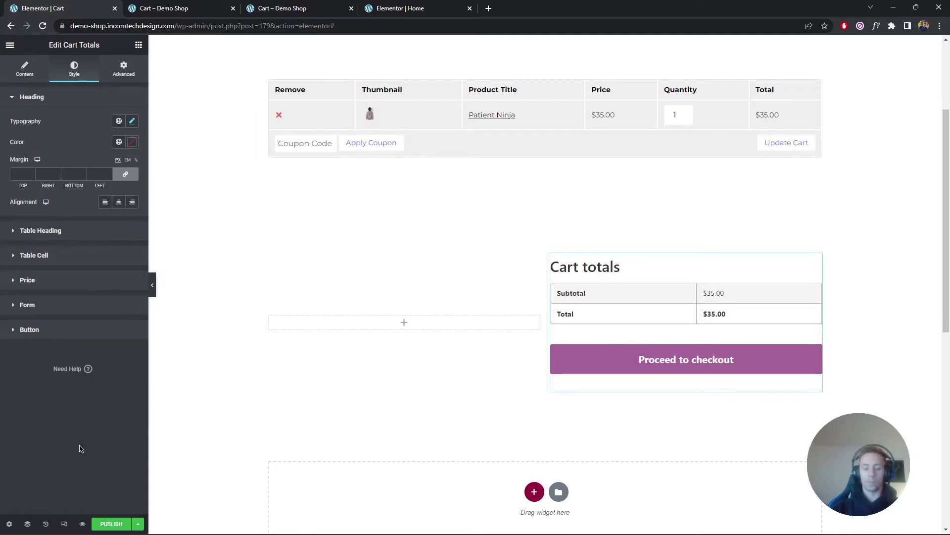
# Step: Set the Cart Totals heading's font family to Montserrat
pyautogui.click(137, 121)
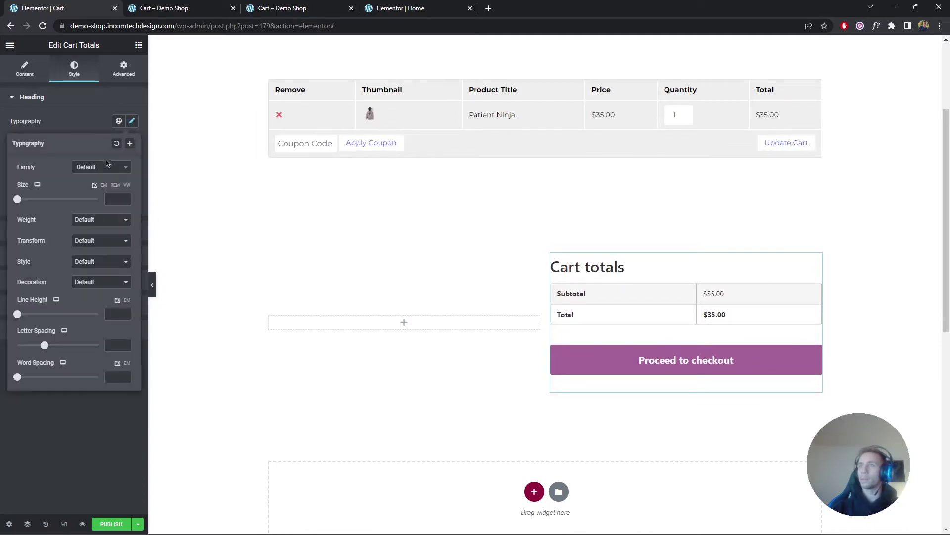
pyautogui.click(102, 167)
pyautogui.write('montse')
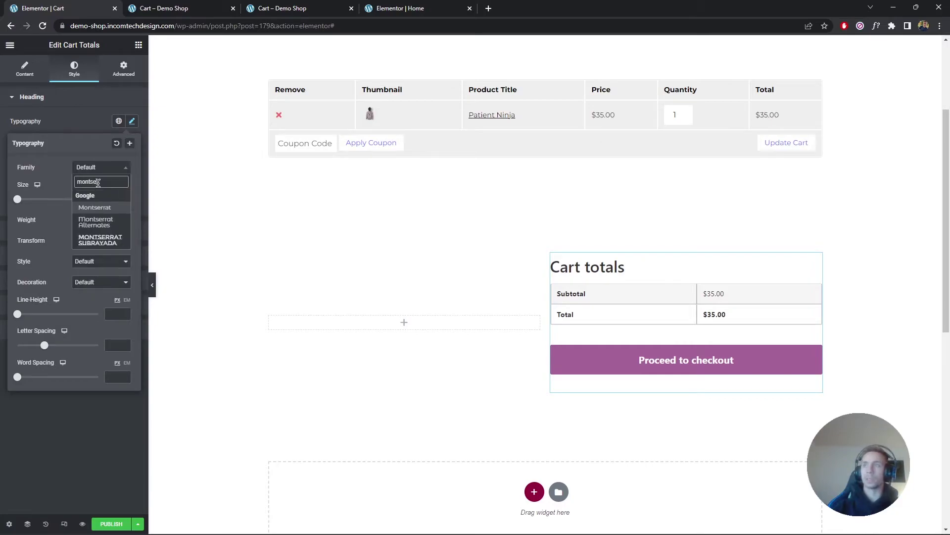
pyautogui.click(92, 207)
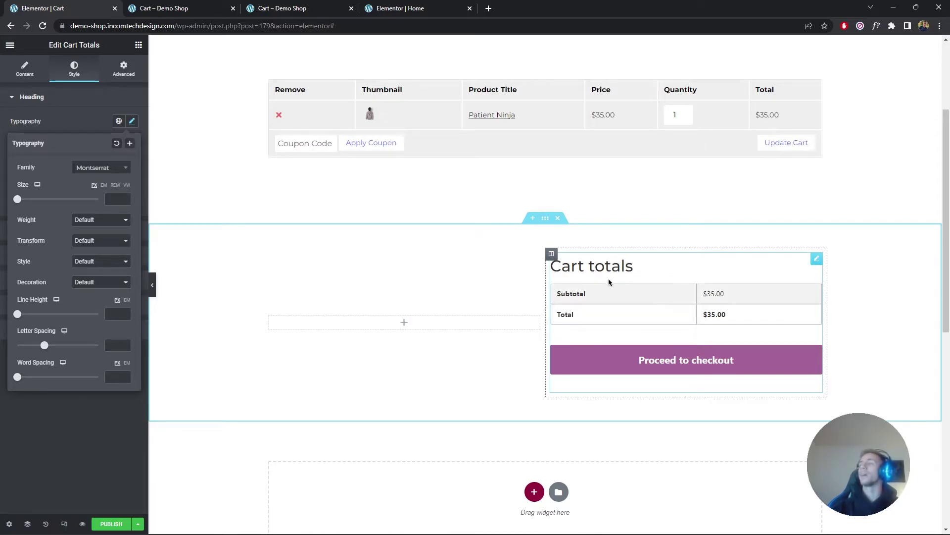
pyautogui.click(131, 122)
pyautogui.scroll(2, 344, 230)
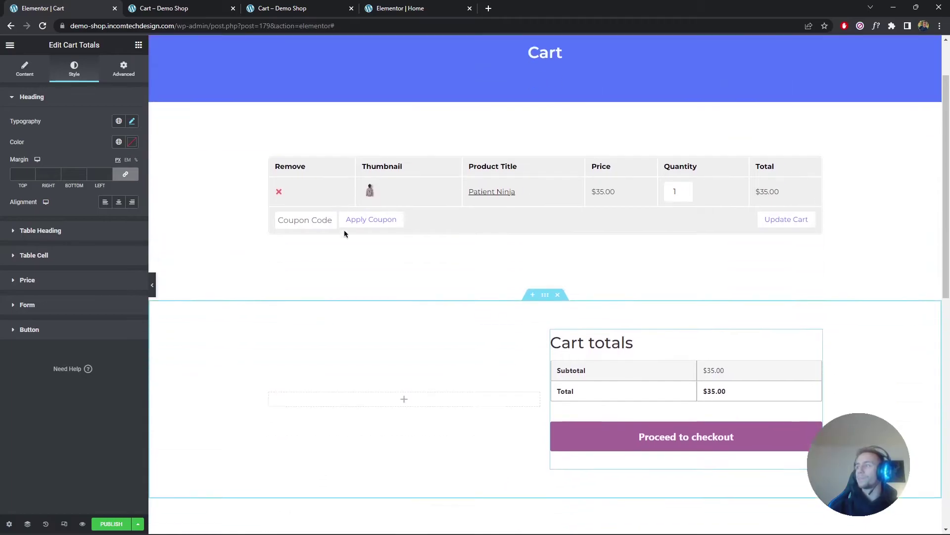
pyautogui.scroll(-3, 343, 230)
pyautogui.scroll(4, 343, 230)
pyautogui.scroll(-3, 340, 227)
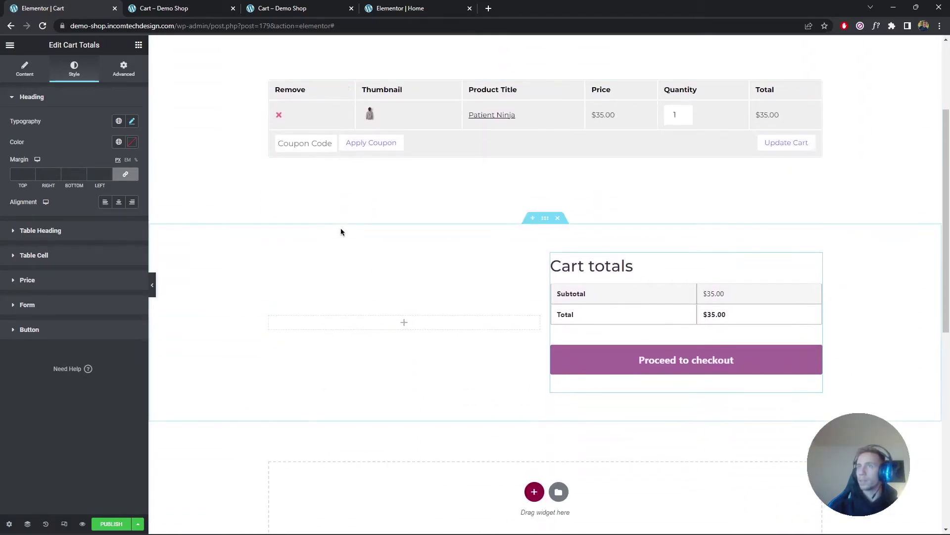
# Step: Give the table heading cells in Cart Totals the same light grey background color as the cart table
pyautogui.click(100, 230)
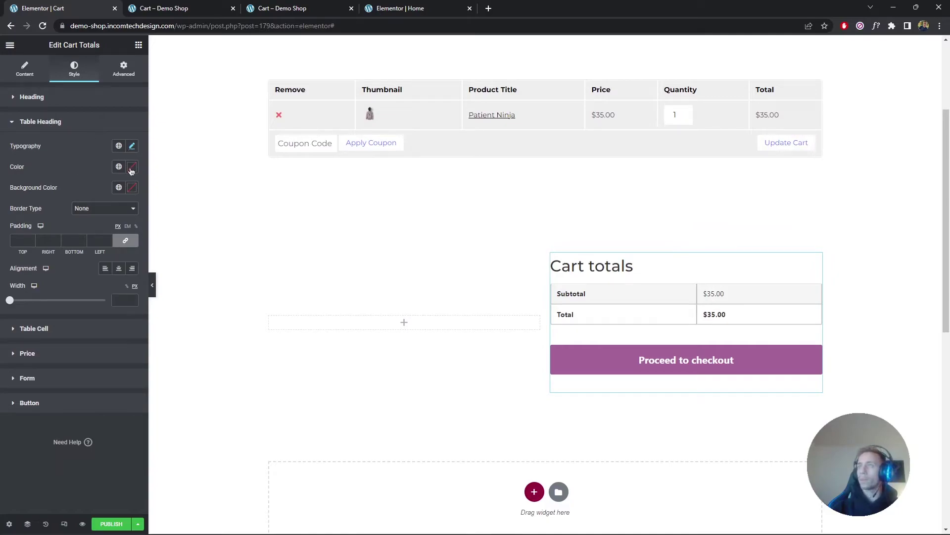
pyautogui.click(132, 189)
pyautogui.click(132, 189)
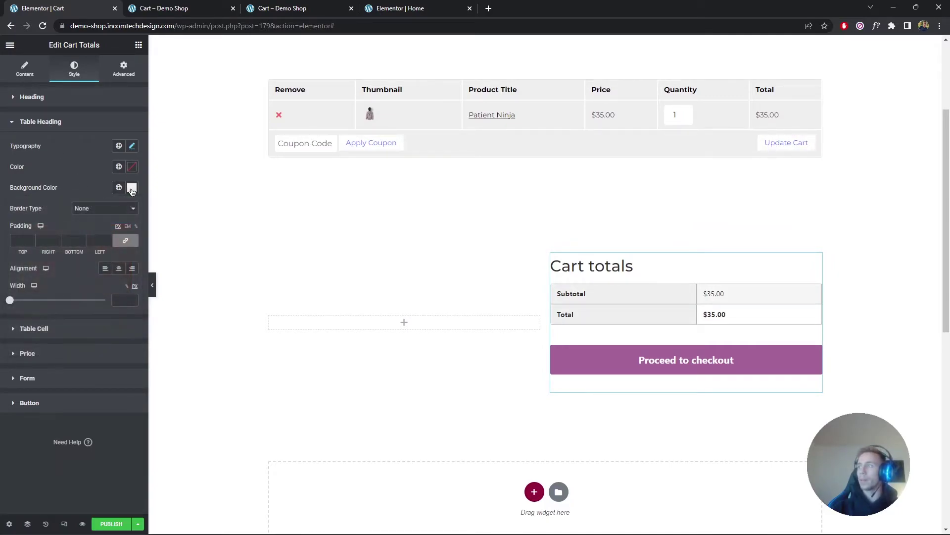
# Step: Give the Cart Totals table headings a Solid border, 1 px wide on all sides, in white #FFFFFF
pyautogui.click(98, 213)
pyautogui.click(74, 224)
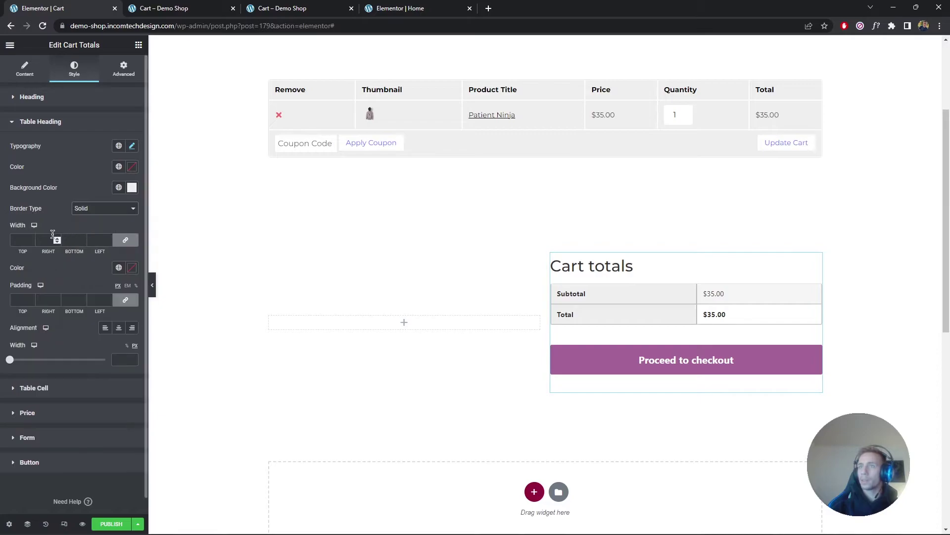
pyautogui.click(31, 240)
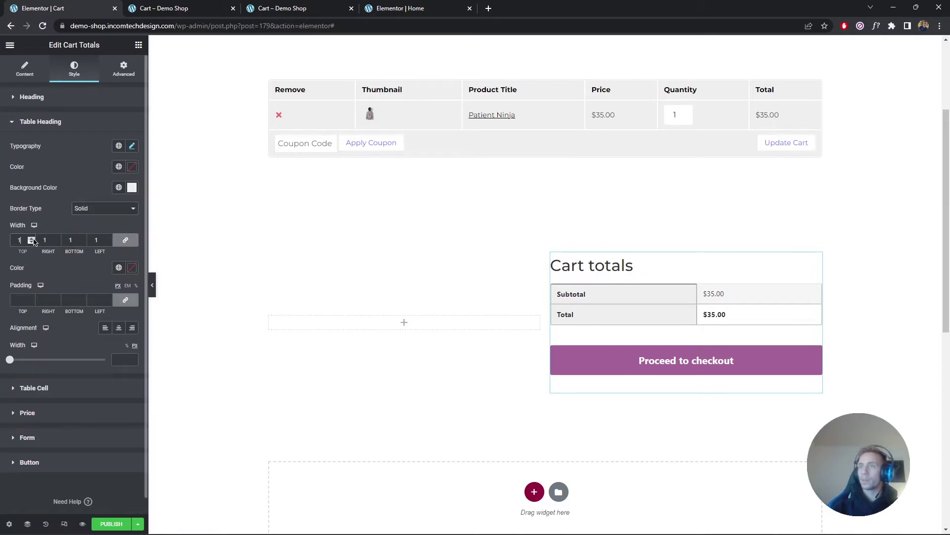
pyautogui.click(132, 268)
pyautogui.write('#FFFFFF')
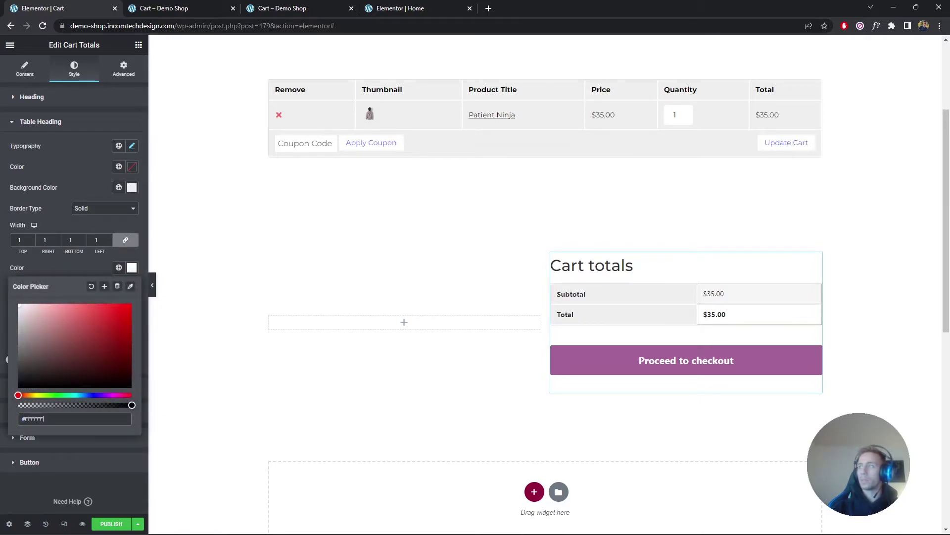
pyautogui.click(132, 268)
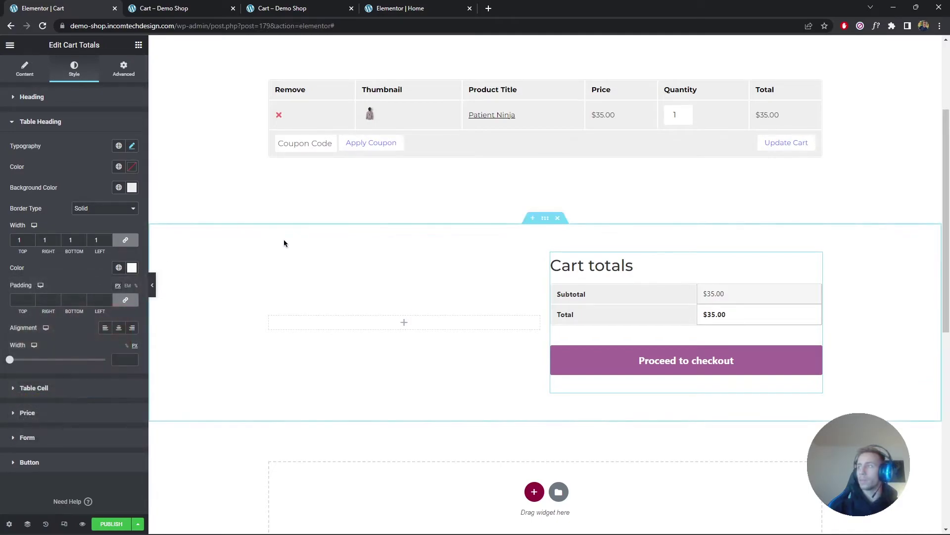
# Step: Set the font family of the Cart Totals table headings to Montserrat
pyautogui.click(132, 148)
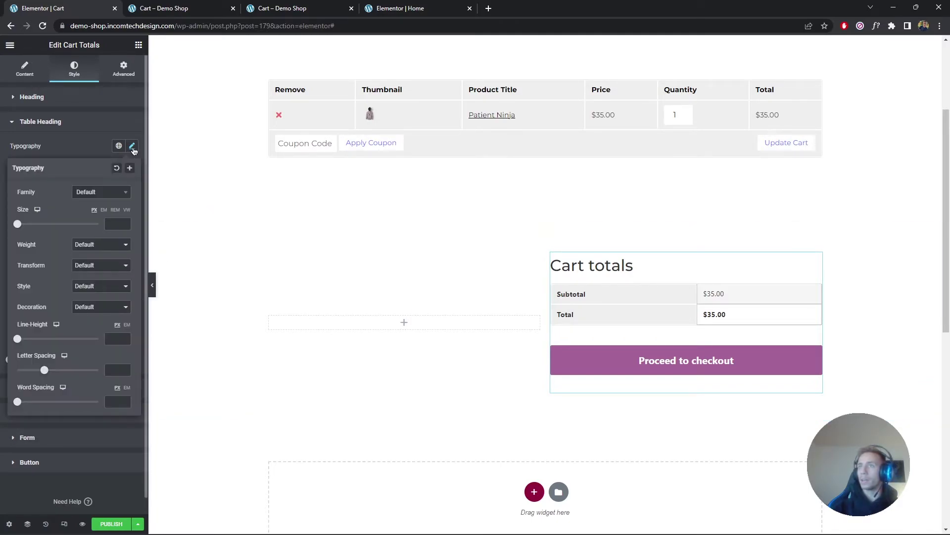
pyautogui.click(107, 194)
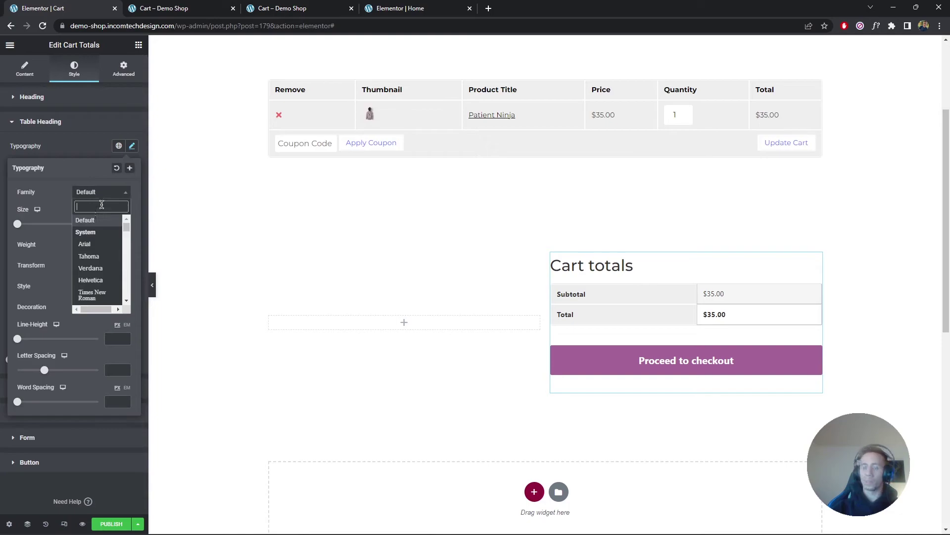
pyautogui.write('monts')
pyautogui.press('Return')
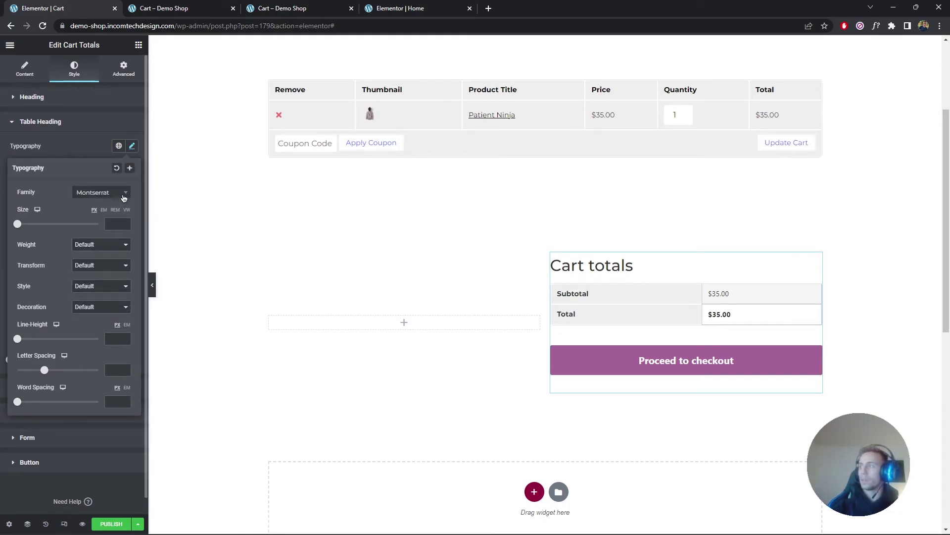
# Step: Give the Cart Totals table cells a classic background in the same light grey as the table headings
pyautogui.click(130, 149)
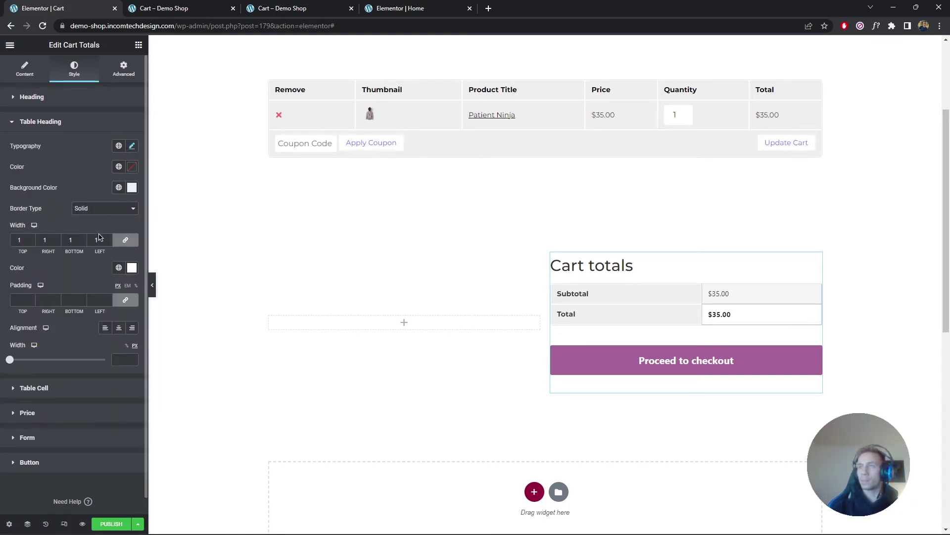
pyautogui.click(57, 387)
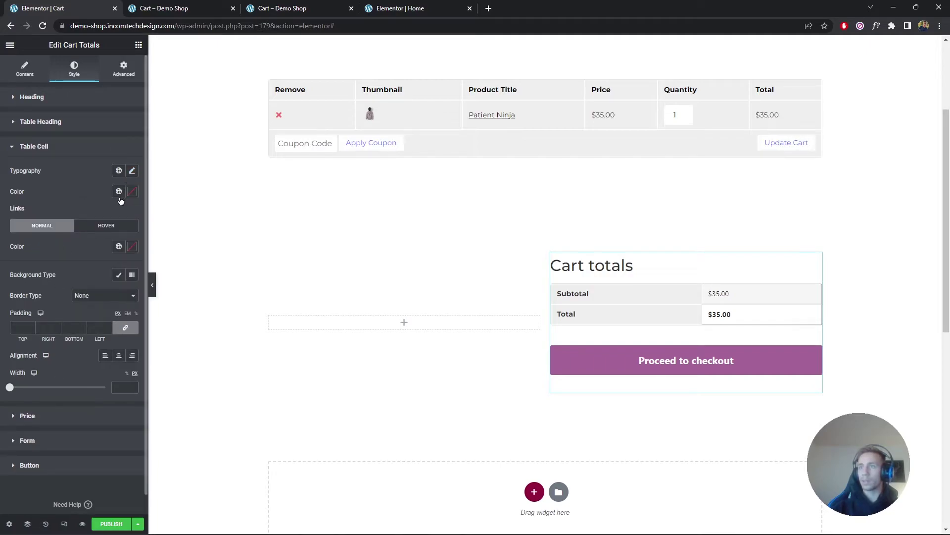
pyautogui.click(119, 274)
pyautogui.click(131, 295)
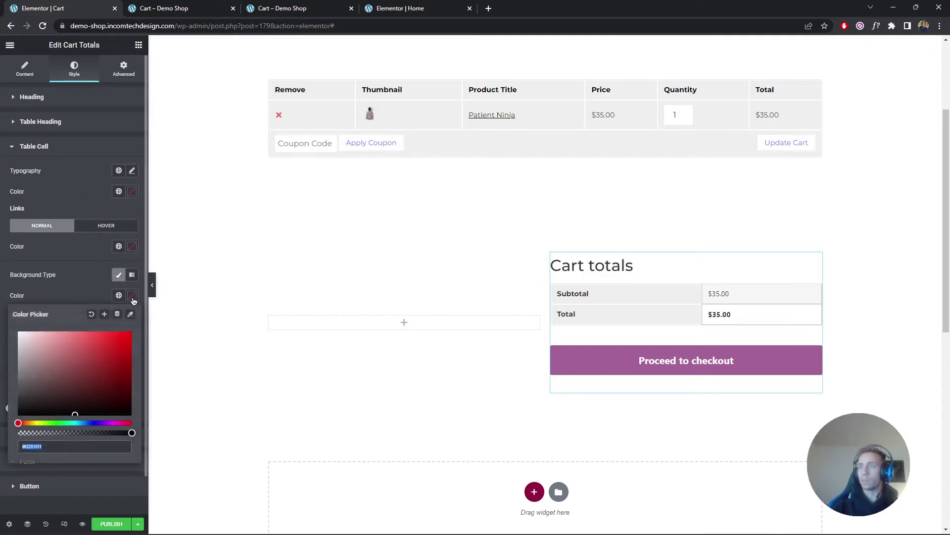
pyautogui.hotkey('ctrl', 'v')
pyautogui.click(132, 296)
# Step: Give the Cart Totals table cells a Solid border, 1 px wide on all sides, in white #FFFFFF
pyautogui.click(105, 315)
pyautogui.click(81, 331)
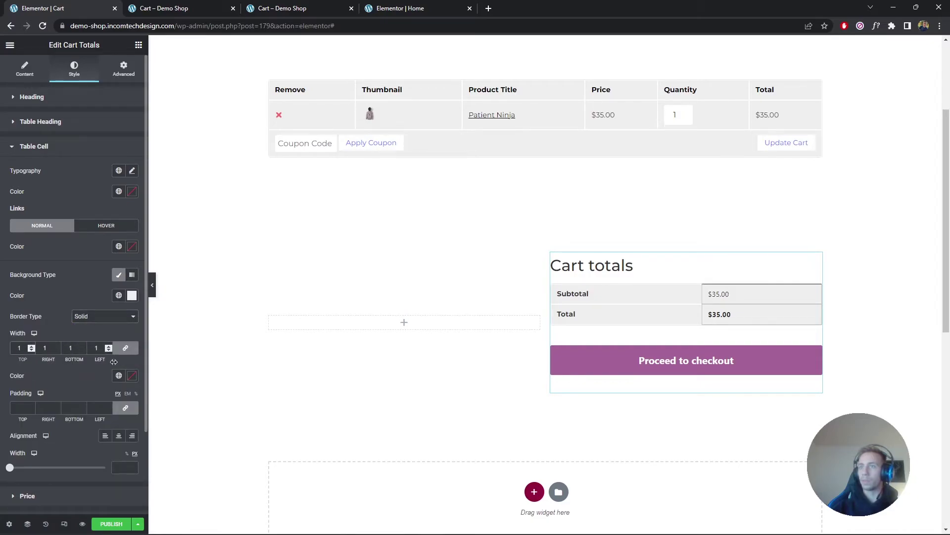
pyautogui.click(132, 375)
pyautogui.write('#FFFFFF')
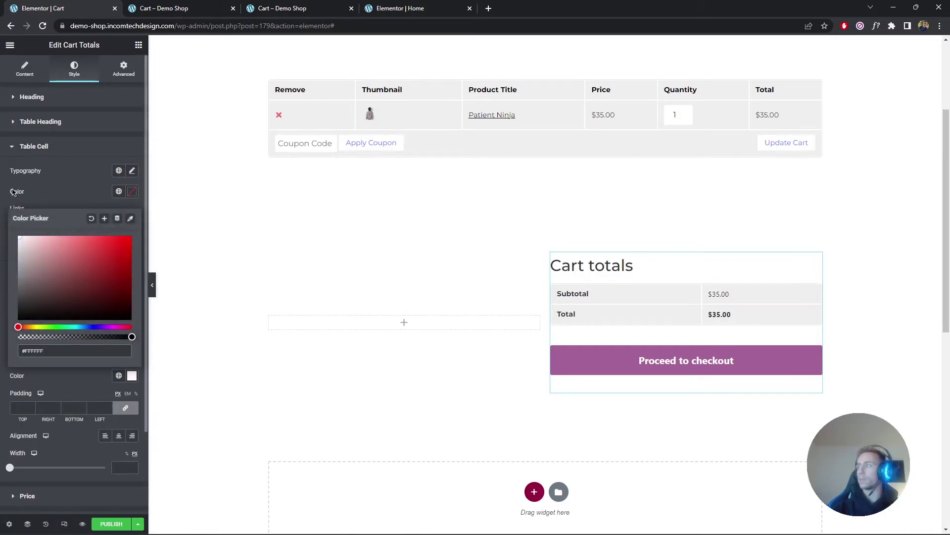
pyautogui.click(98, 197)
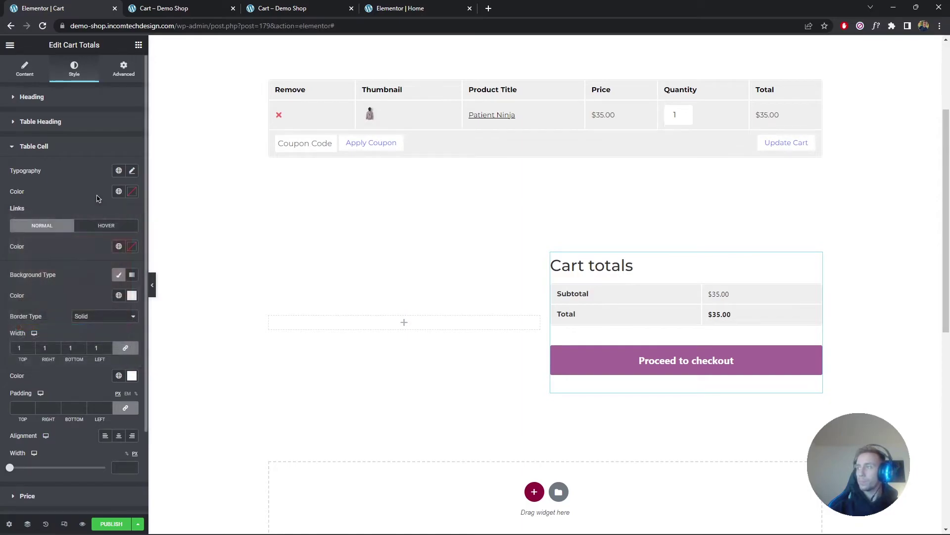
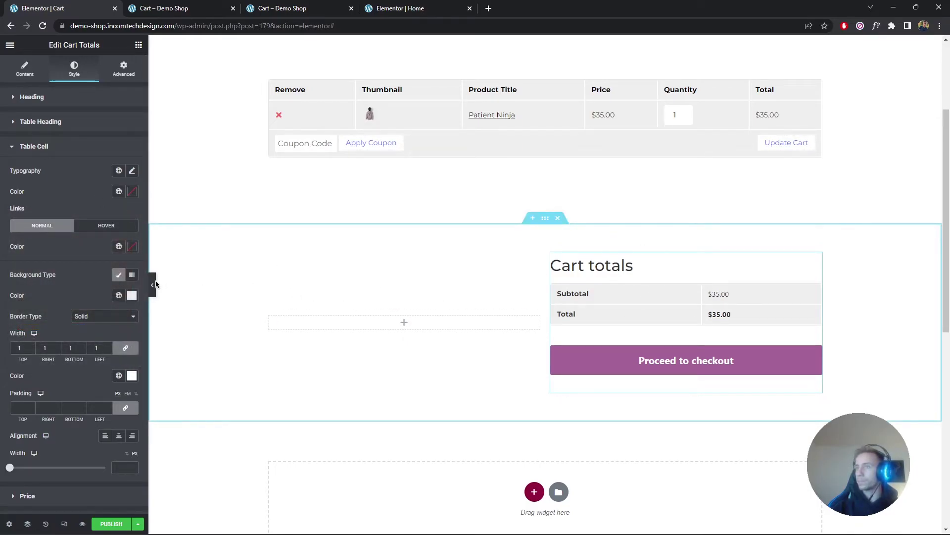
# Step: Preview the full cart layout without the editing panel, and set the Proceed to checkout button's font family to Montserrat
pyautogui.click(153, 284)
pyautogui.scroll(3, 654, 322)
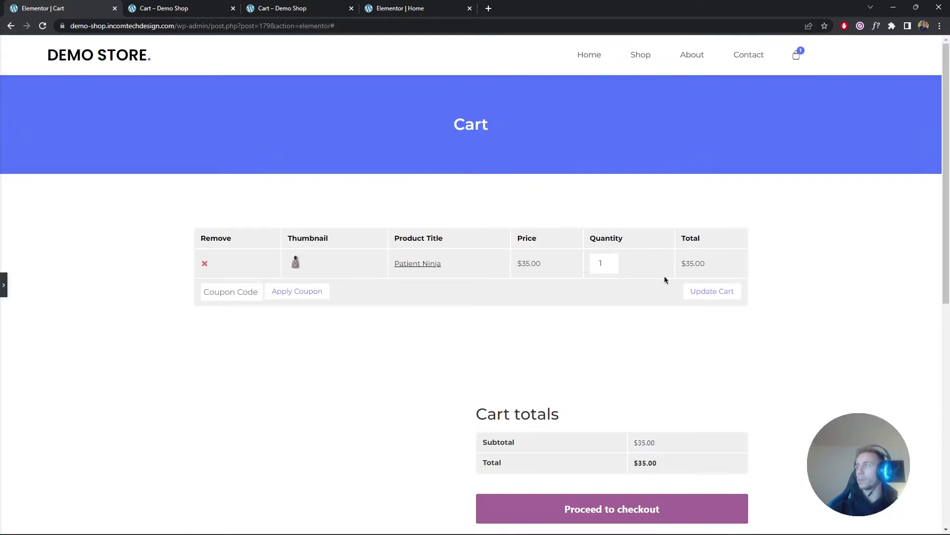
pyautogui.scroll(-4, 664, 280)
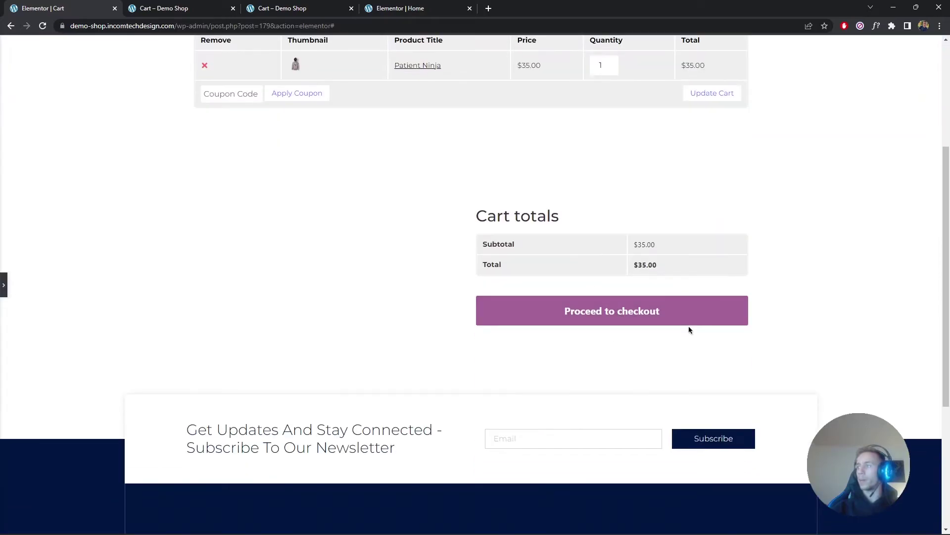
pyautogui.click(7, 287)
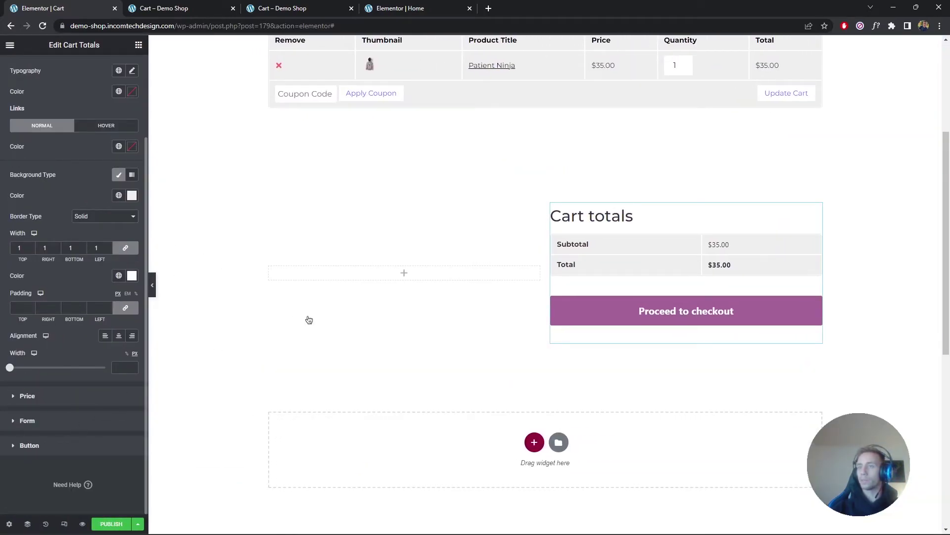
pyautogui.scroll(2, 541, 311)
pyautogui.scroll(-1, 73, 276)
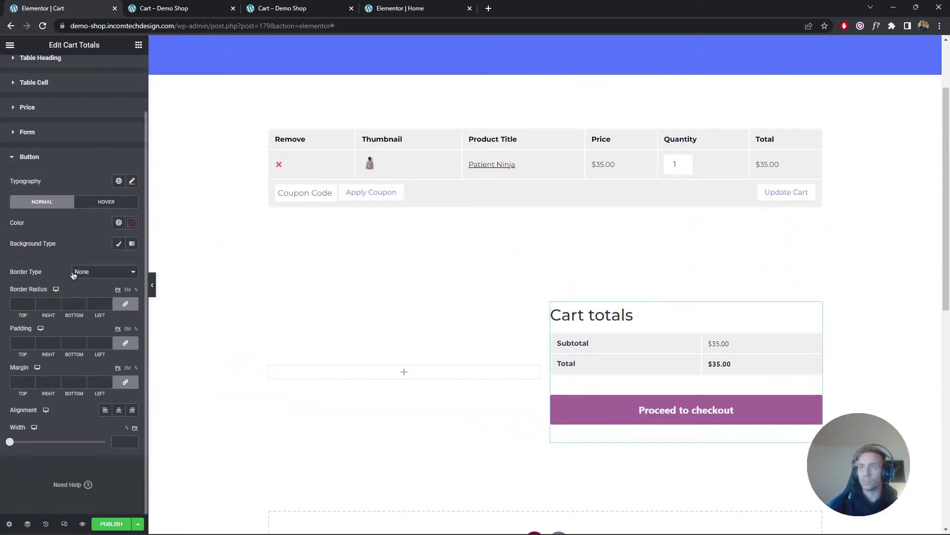
pyautogui.click(133, 181)
pyautogui.click(94, 227)
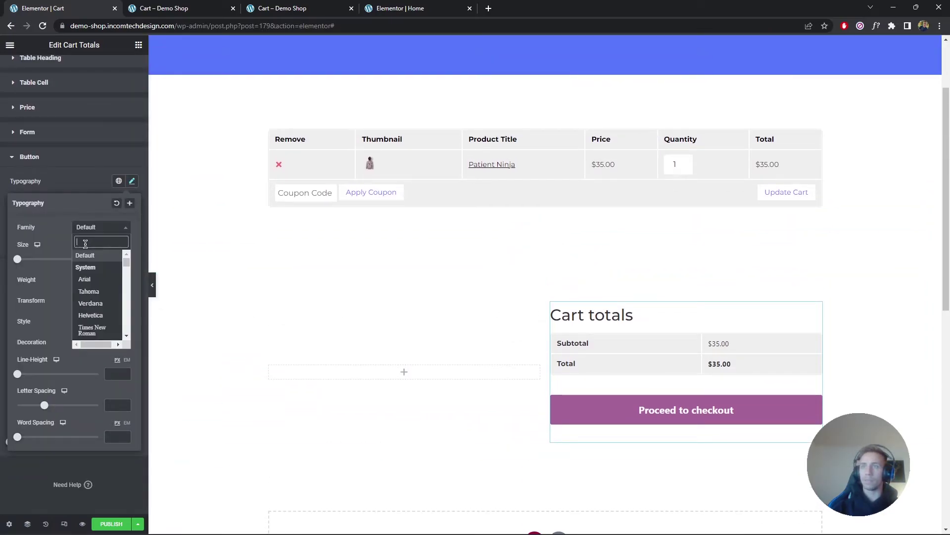
pyautogui.write('monts')
pyautogui.click(85, 247)
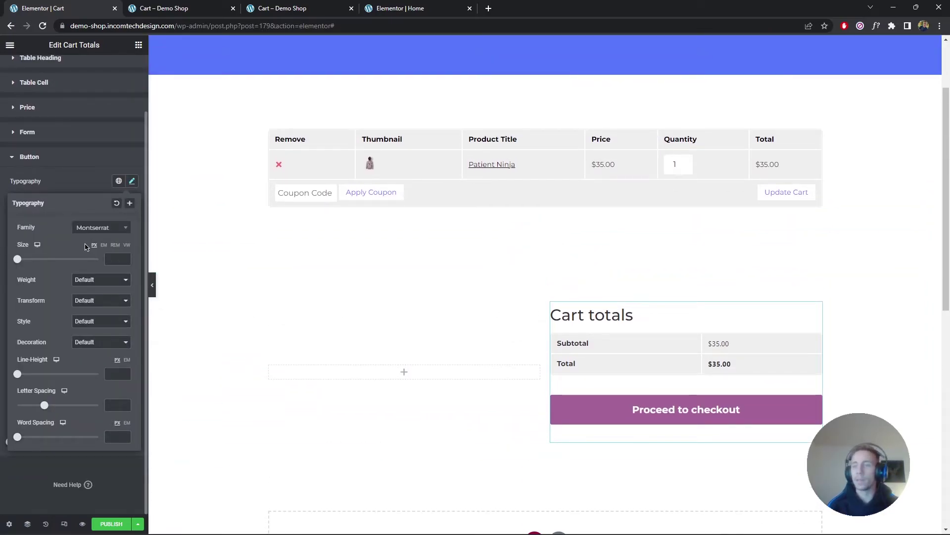
pyautogui.click(131, 181)
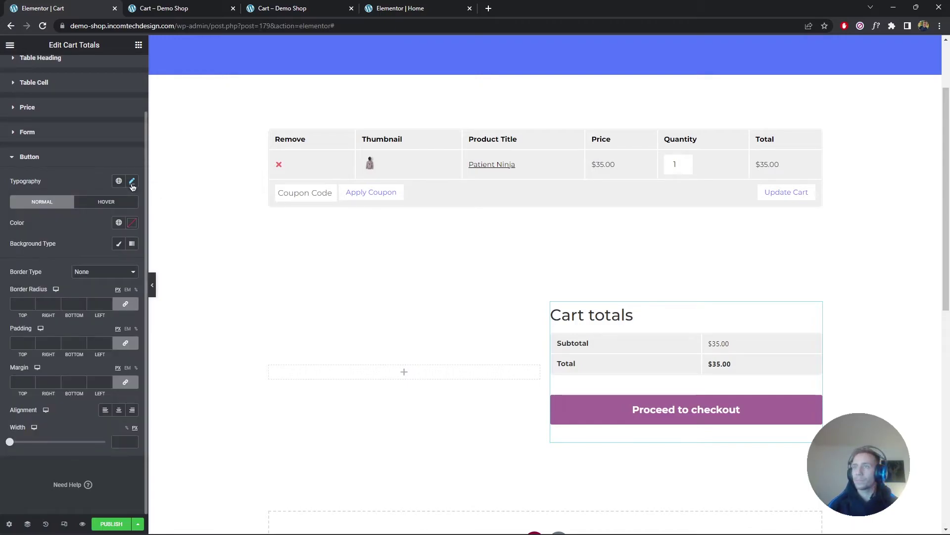
# Step: Set the font weight of the Proceed to checkout button to 400
pyautogui.click(131, 181)
pyautogui.click(101, 279)
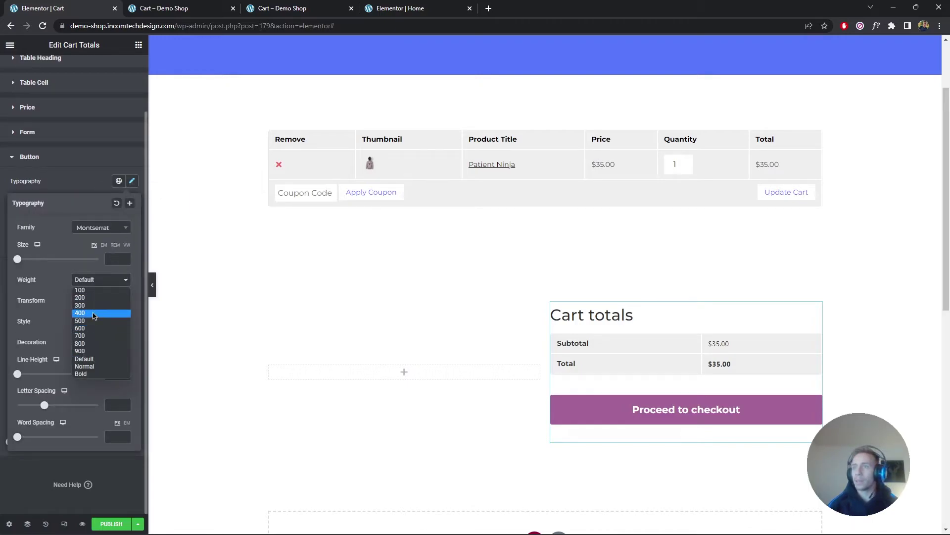
pyautogui.click(96, 313)
pyautogui.click(132, 181)
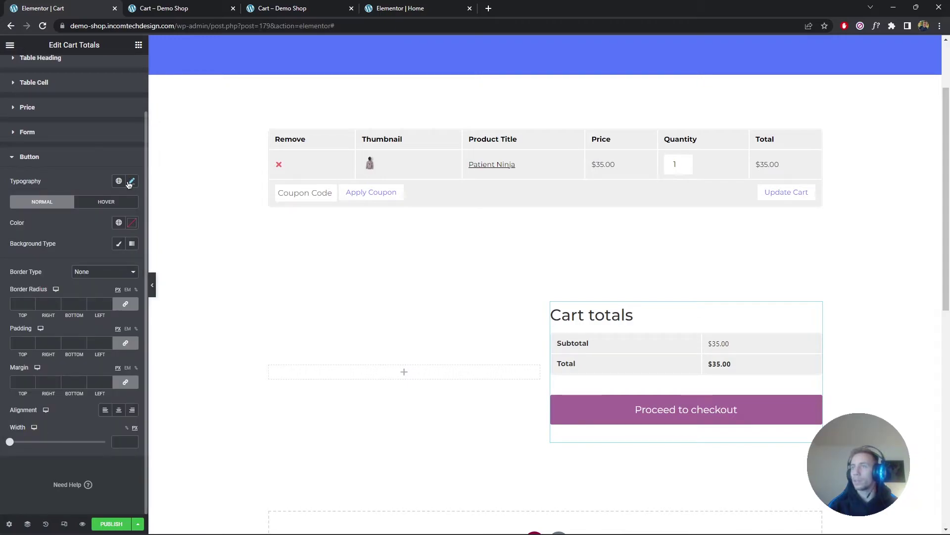
# Step: Style the checkout button's normal state with white text, a classic background in the global Blue color and a border radius of 0
pyautogui.click(119, 222)
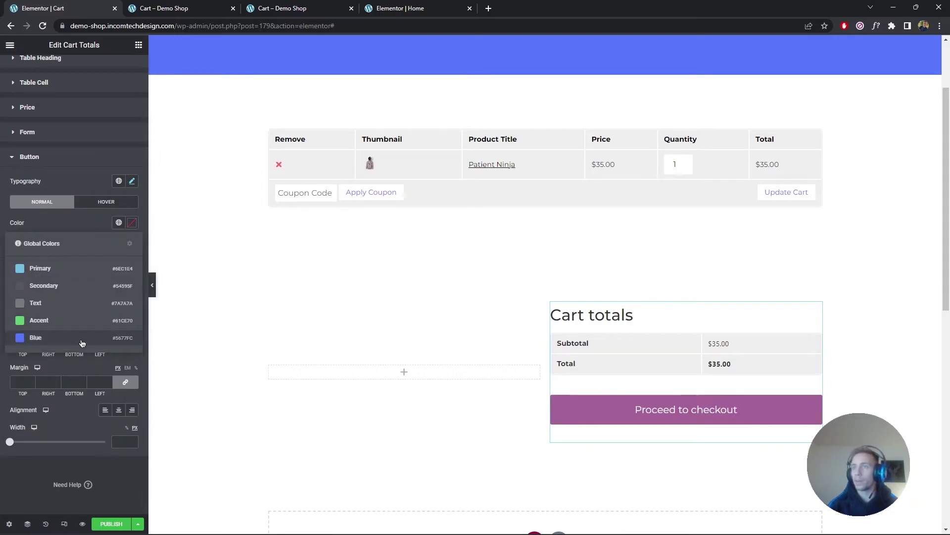
pyautogui.click(74, 339)
pyautogui.click(131, 222)
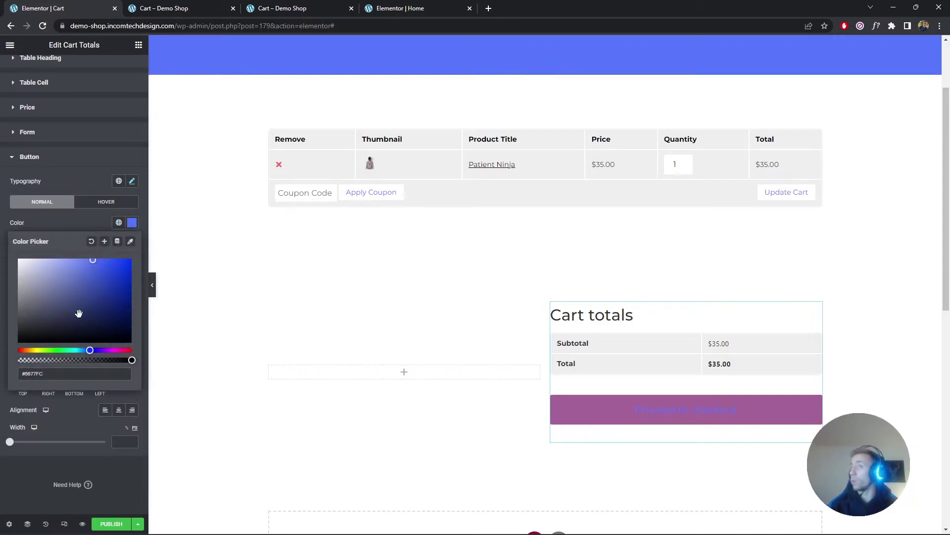
pyautogui.click(20, 260)
pyautogui.click(131, 222)
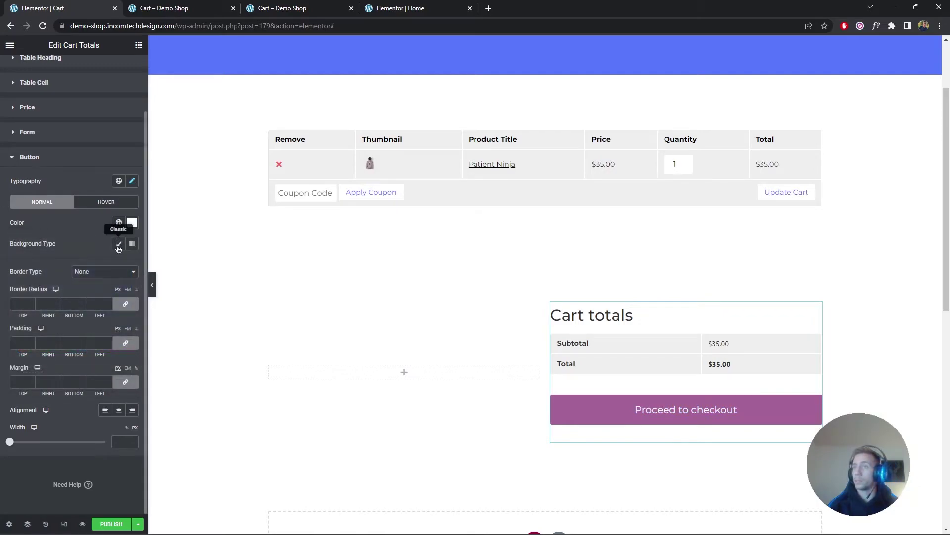
pyautogui.click(118, 264)
pyautogui.click(89, 379)
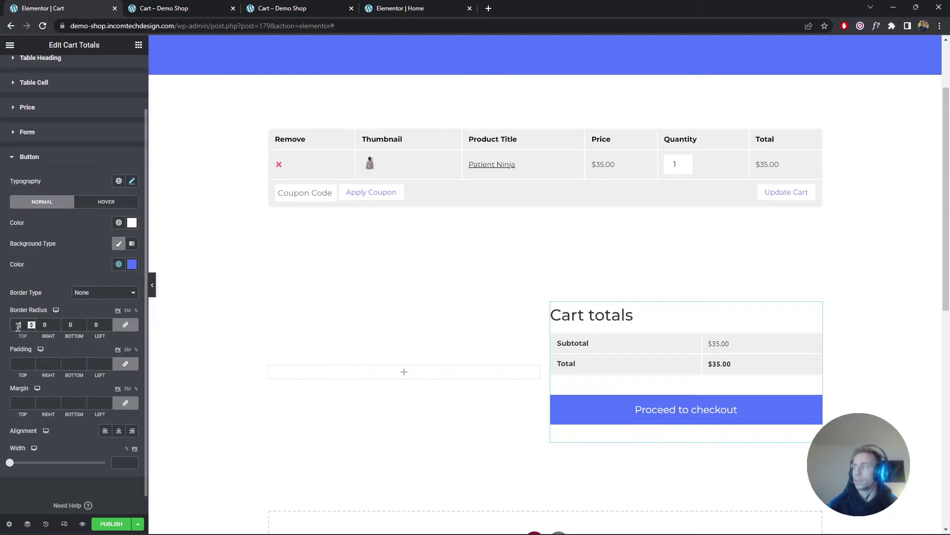
# Step: Set the checkout button's hover state to global Blue text on a classic white #FFFFFF background
pyautogui.click(105, 202)
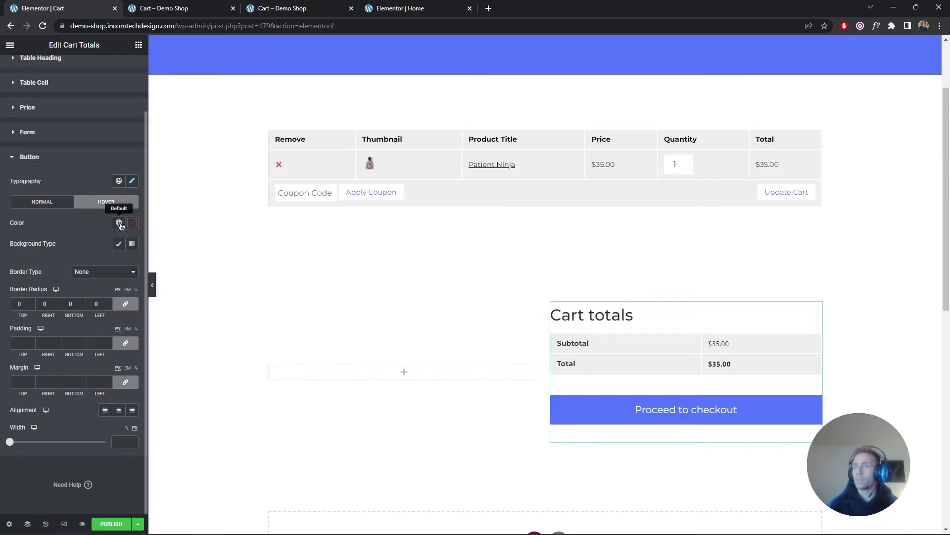
pyautogui.click(116, 226)
pyautogui.click(103, 339)
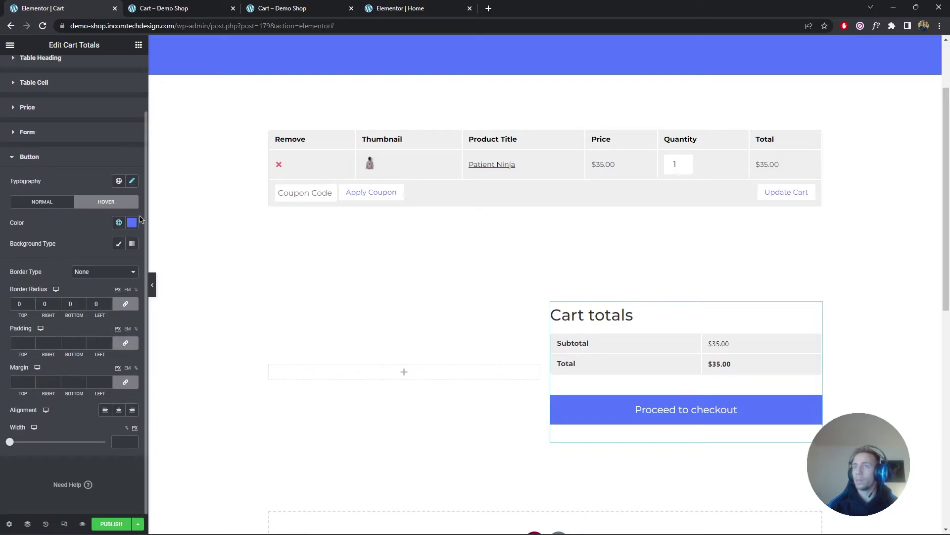
pyautogui.click(117, 243)
pyautogui.click(132, 264)
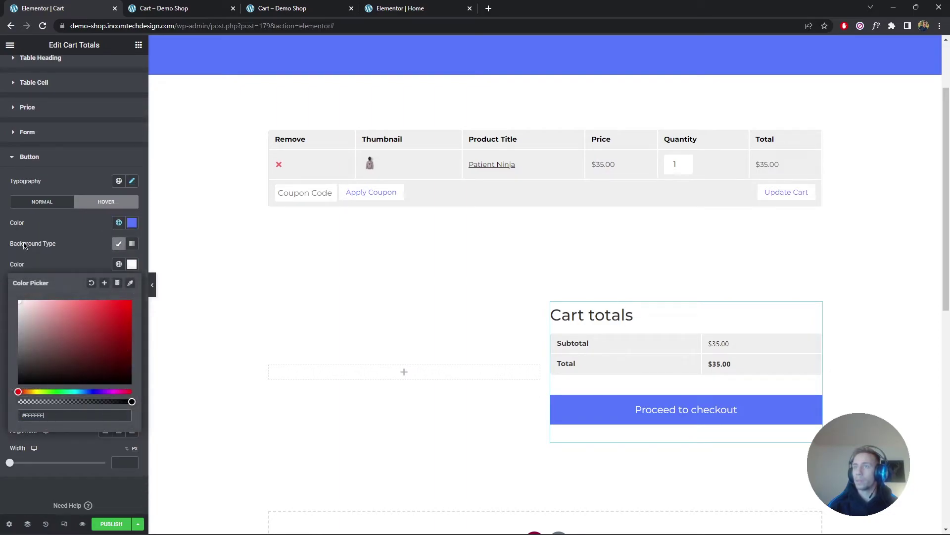
pyautogui.click(131, 264)
# Step: Add a Solid border to the checkout button, 1 px wide on all sides, in global Blue, and preview the result
pyautogui.click(96, 292)
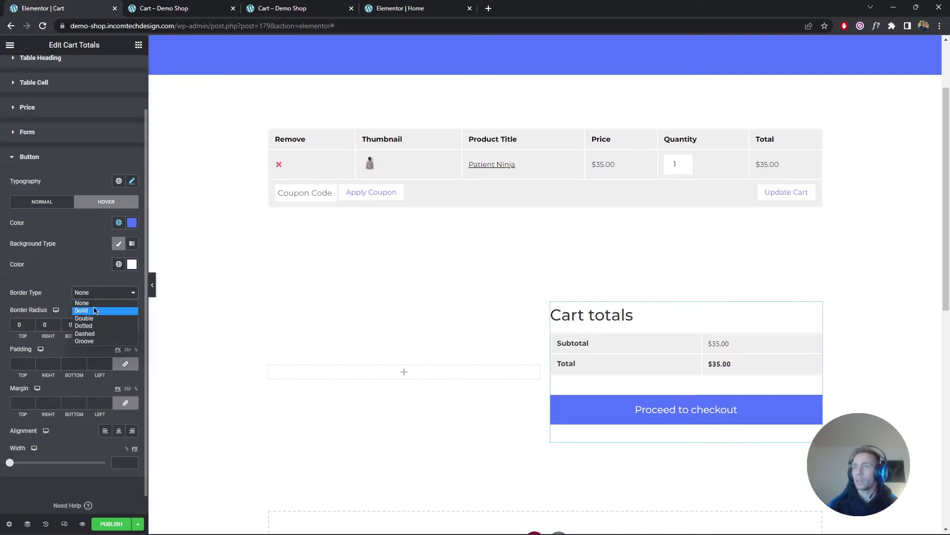
pyautogui.click(96, 310)
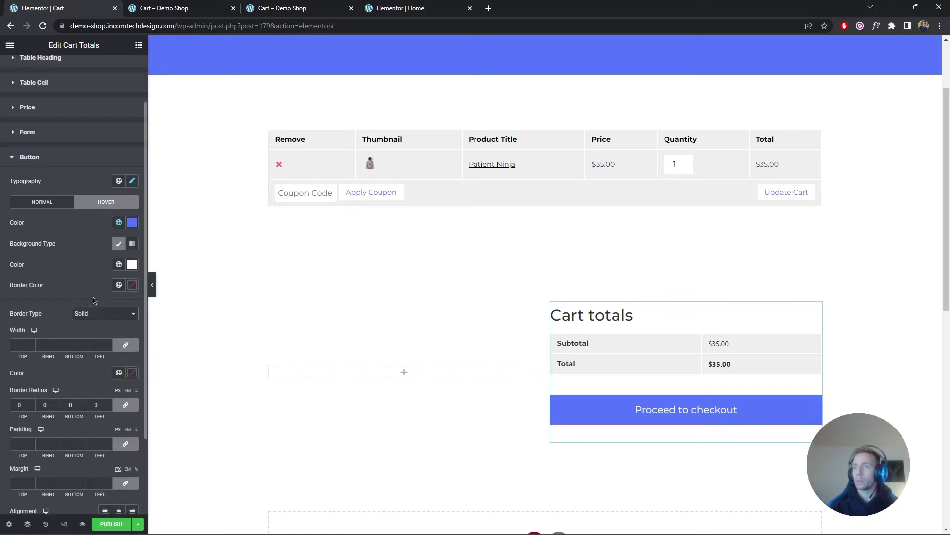
pyautogui.click(32, 343)
pyautogui.click(119, 373)
pyautogui.click(111, 486)
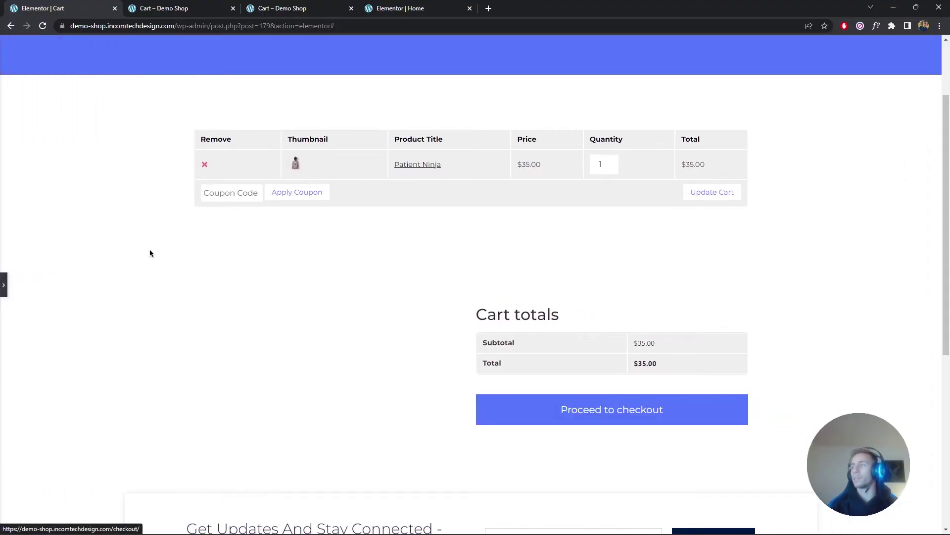
pyautogui.click(7, 284)
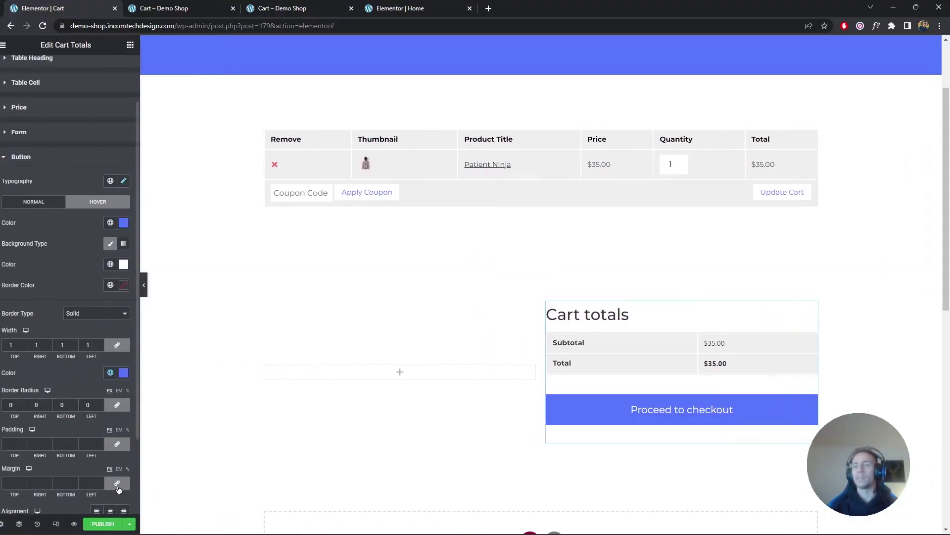
# Step: Save the cart template as a draft and look over the page
pyautogui.click(137, 524)
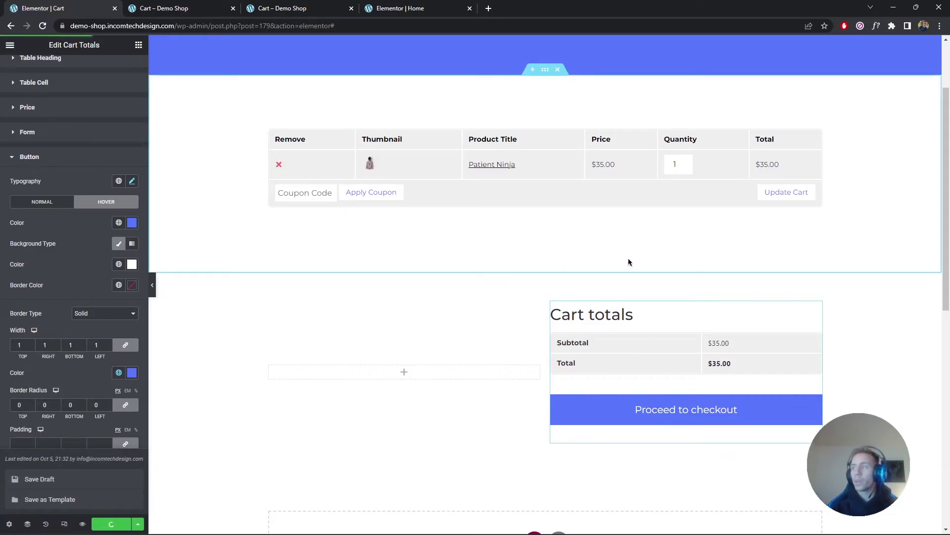
pyautogui.scroll(2, 626, 261)
pyautogui.scroll(-3, 604, 254)
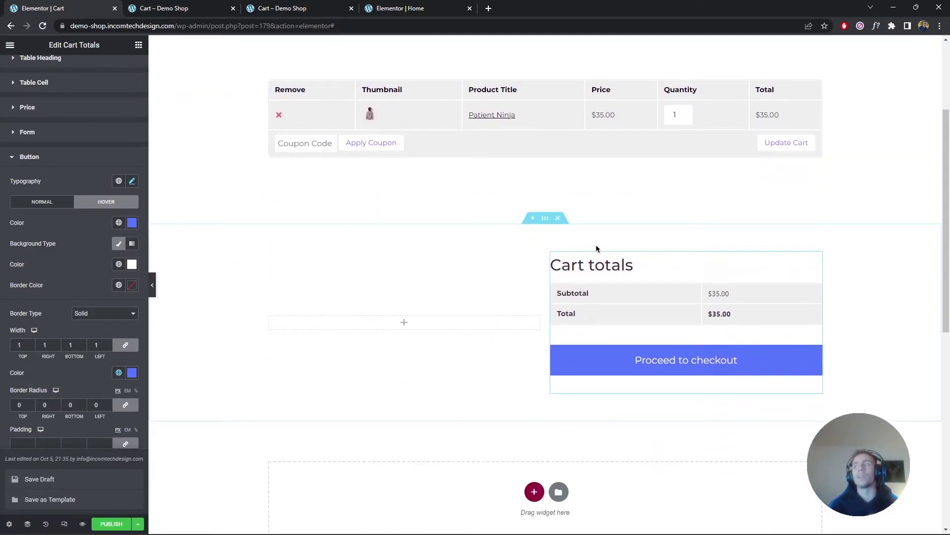
# Step: Reduce the minimum height of the section holding Cart Totals to 0
pyautogui.click(553, 220)
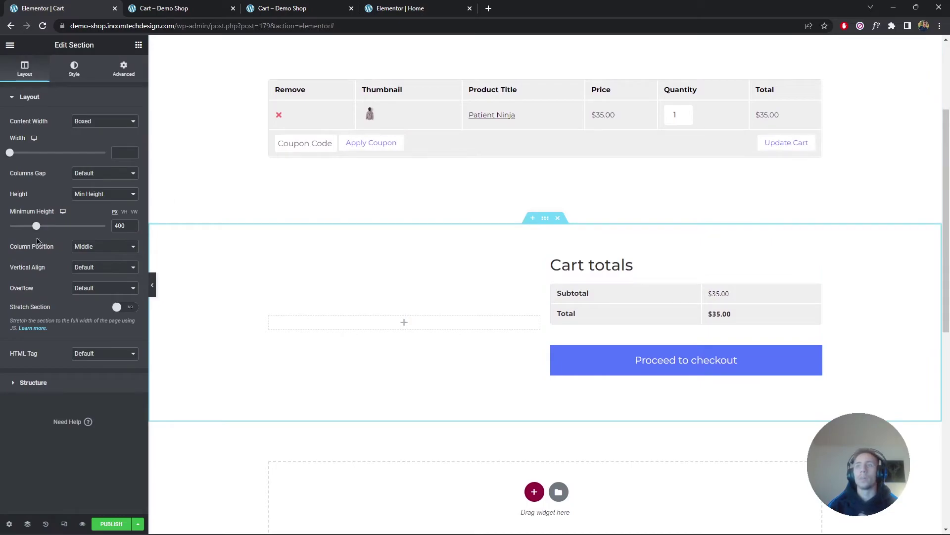
pyautogui.moveTo(37, 227); pyautogui.dragTo(2, 223)
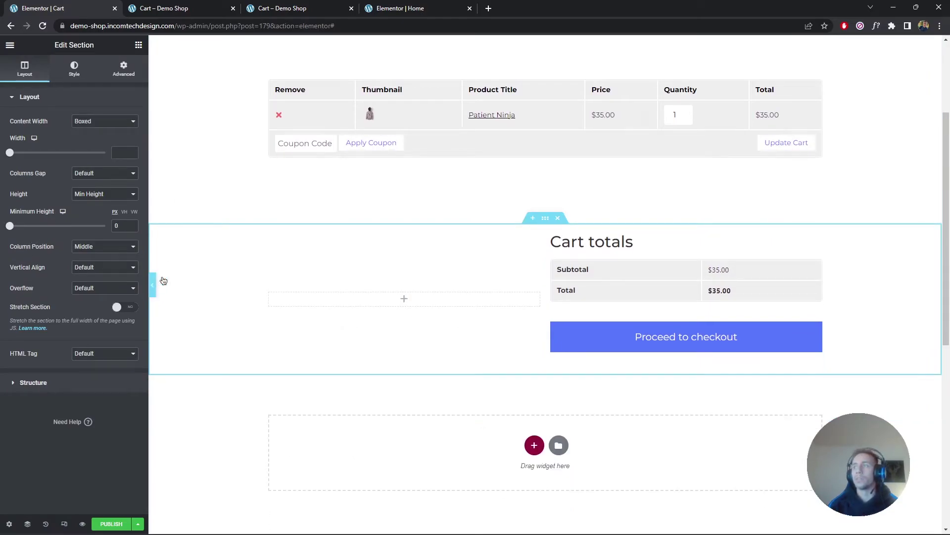
pyautogui.scroll(1, 586, 217)
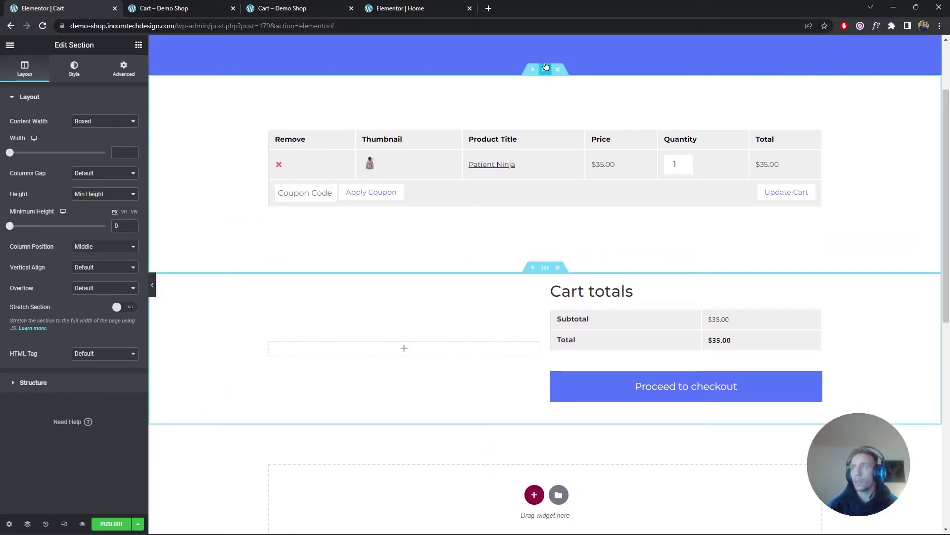
# Step: Save the section height change as a draft and return to the list of available widgets
pyautogui.hotkey('ctrl', 'z')
pyautogui.click(137, 524)
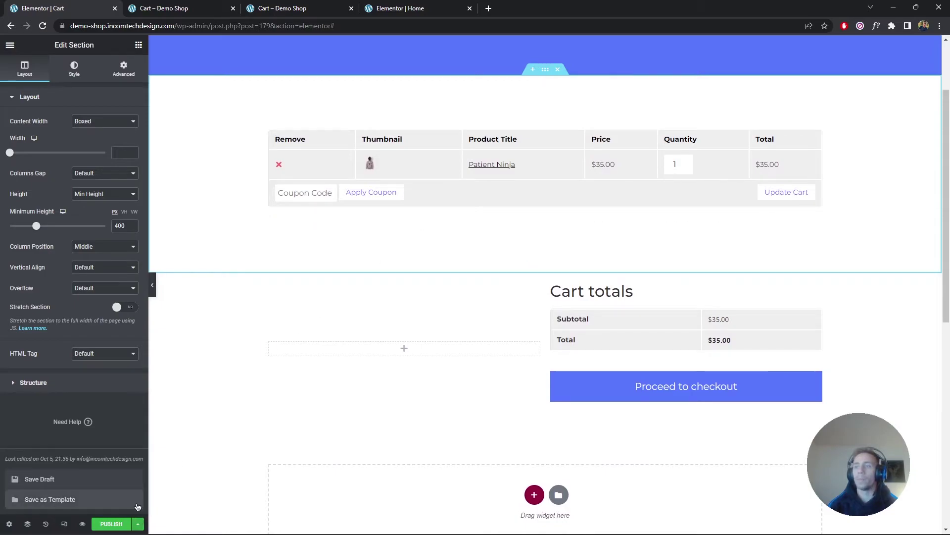
pyautogui.click(125, 482)
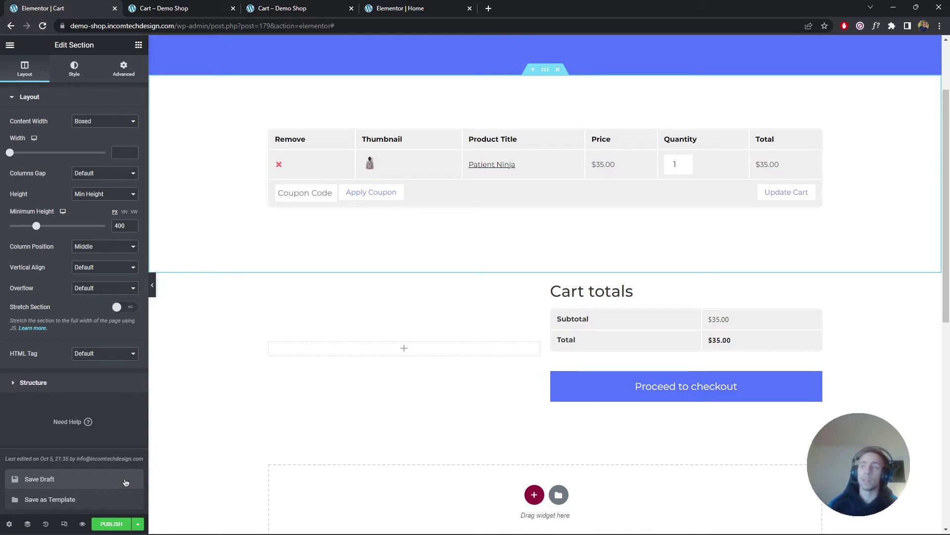
pyautogui.click(140, 52)
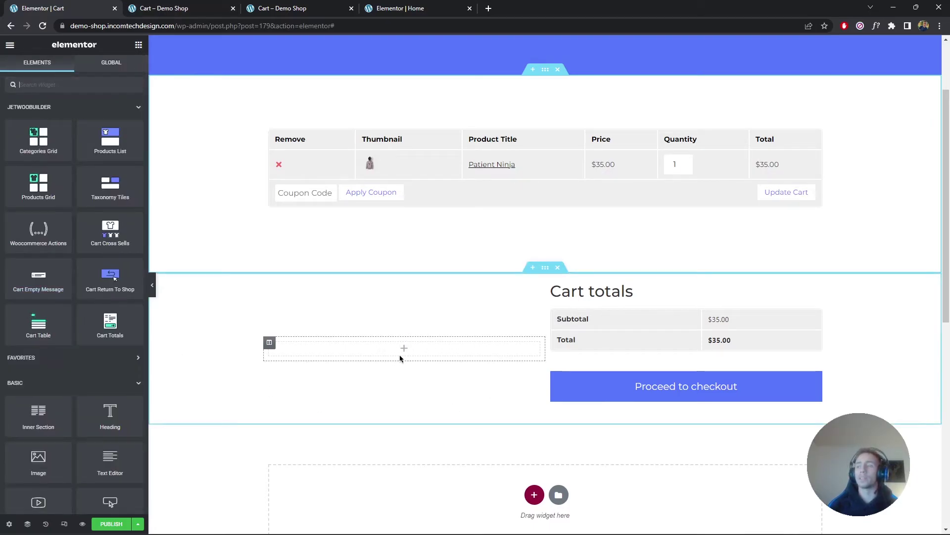
# Step: Try a Products Grid widget in the empty column beside Cart Totals, then remove it
pyautogui.scroll(2, 400, 358)
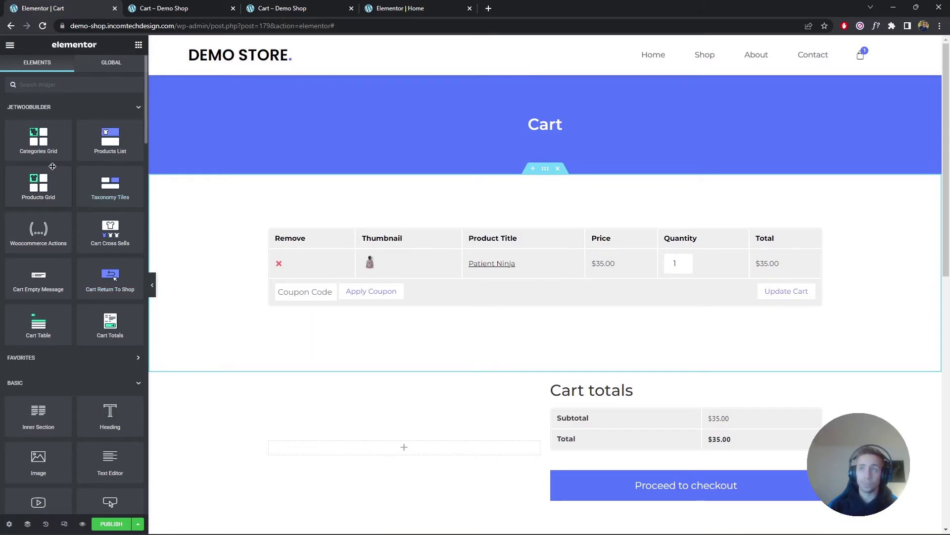
pyautogui.moveTo(33, 179); pyautogui.dragTo(295, 428)
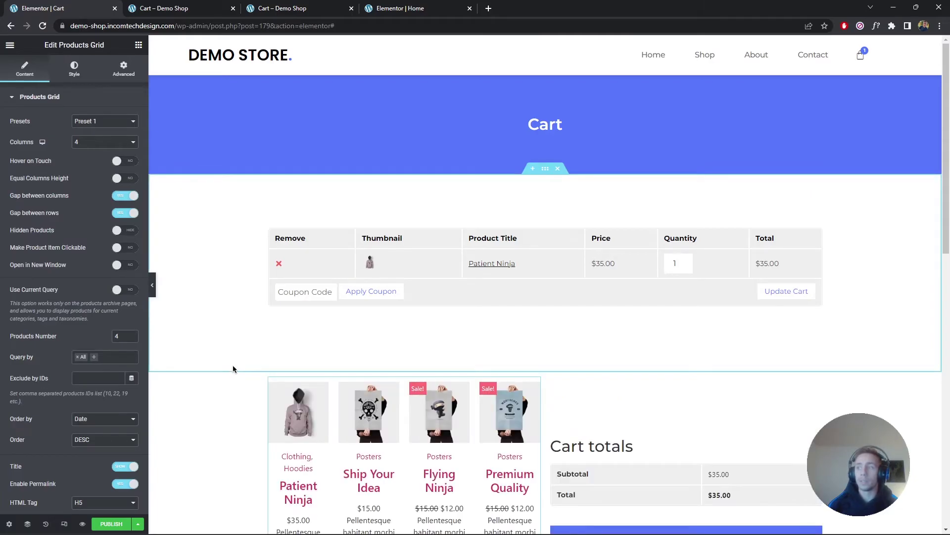
pyautogui.scroll(-4, 333, 369)
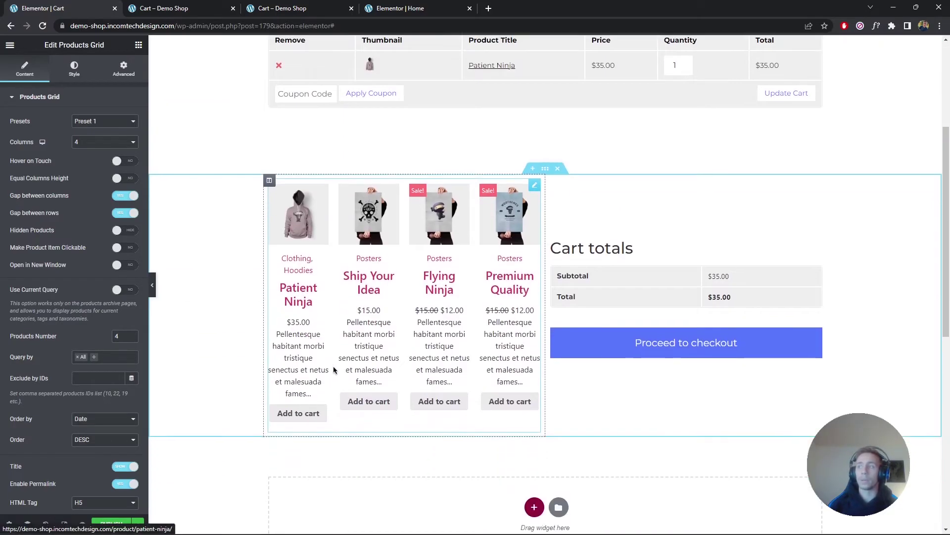
pyautogui.rightClick(365, 250)
pyautogui.click(403, 388)
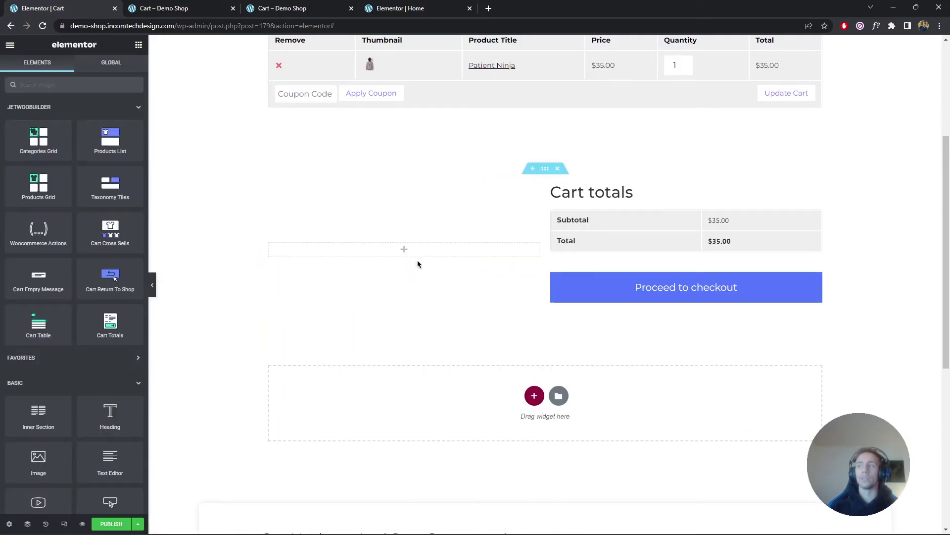
# Step: Open the shop's home page for editing in Elementor in the second browser tab
pyautogui.click(345, 4)
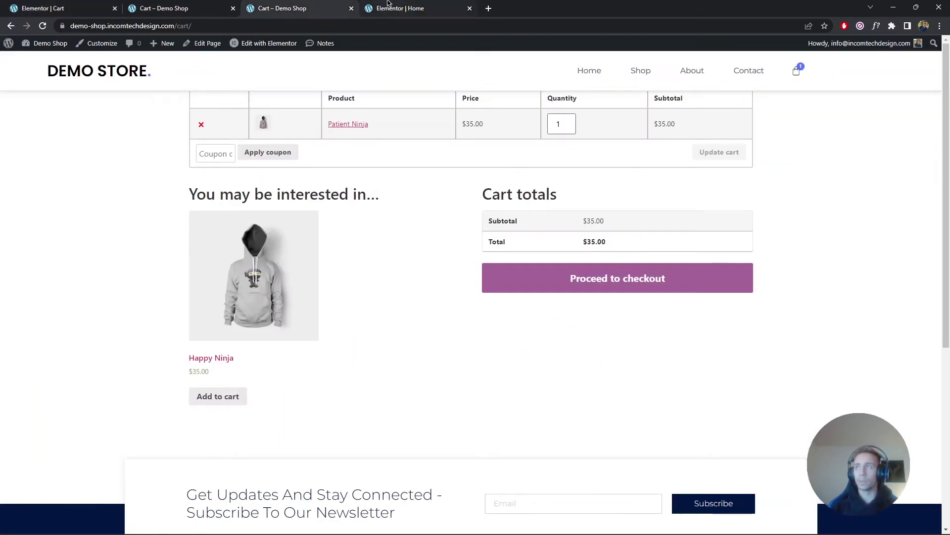
pyautogui.click(216, 4)
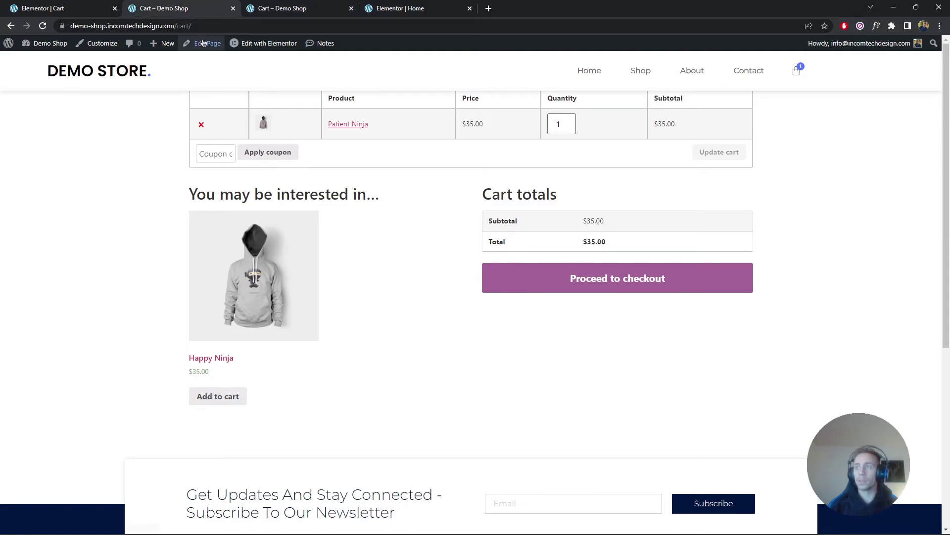
pyautogui.press('F5')
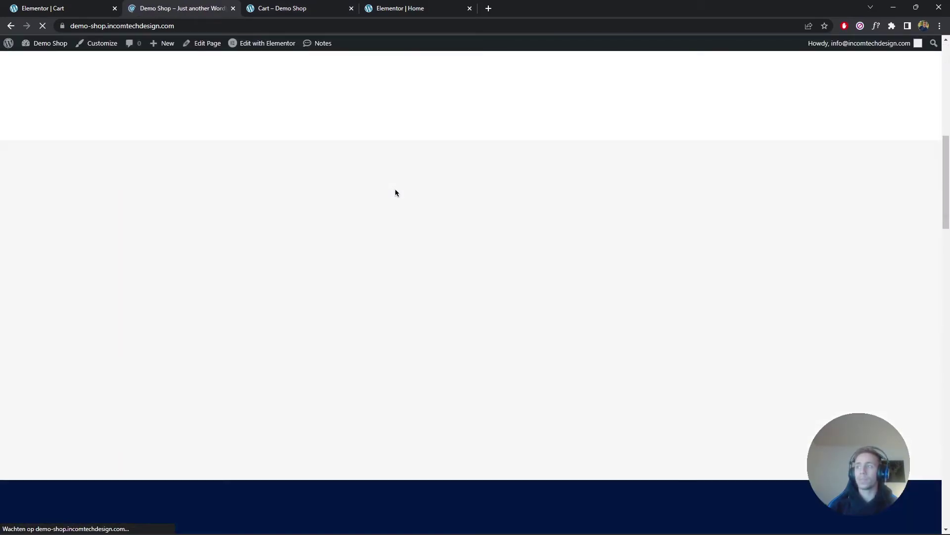
pyautogui.click(263, 43)
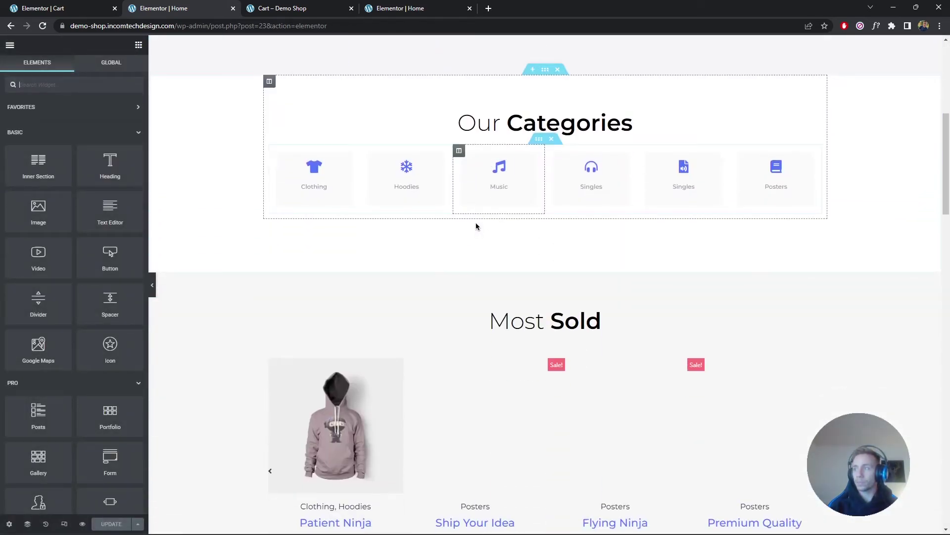
# Step: Copy the Most Sold products grid from the home page and paste it into the cart template's empty column beside Cart Totals
pyautogui.scroll(-5, 458, 219)
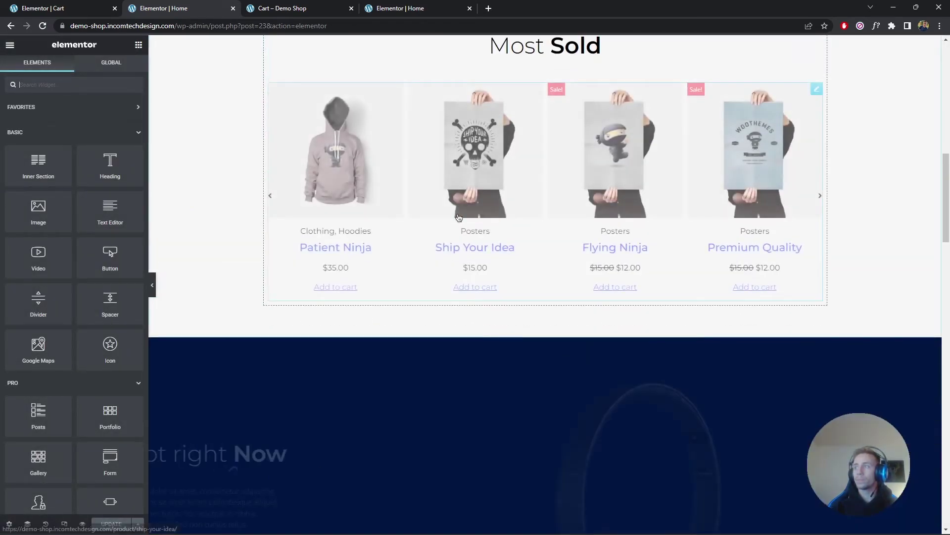
pyautogui.rightClick(484, 152)
pyautogui.click(494, 193)
pyautogui.hotkey('ctrl', '1')
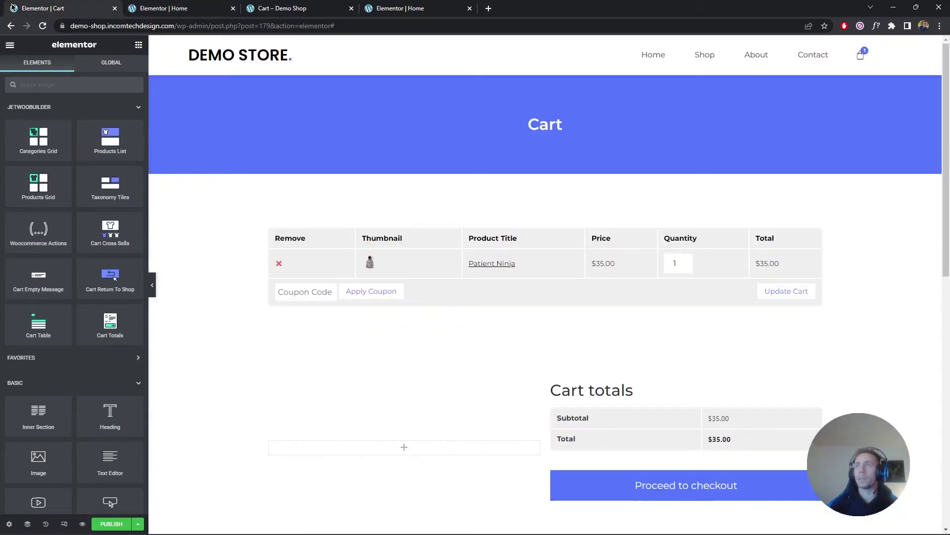
pyautogui.scroll(-3, 339, 350)
pyautogui.rightClick(424, 371)
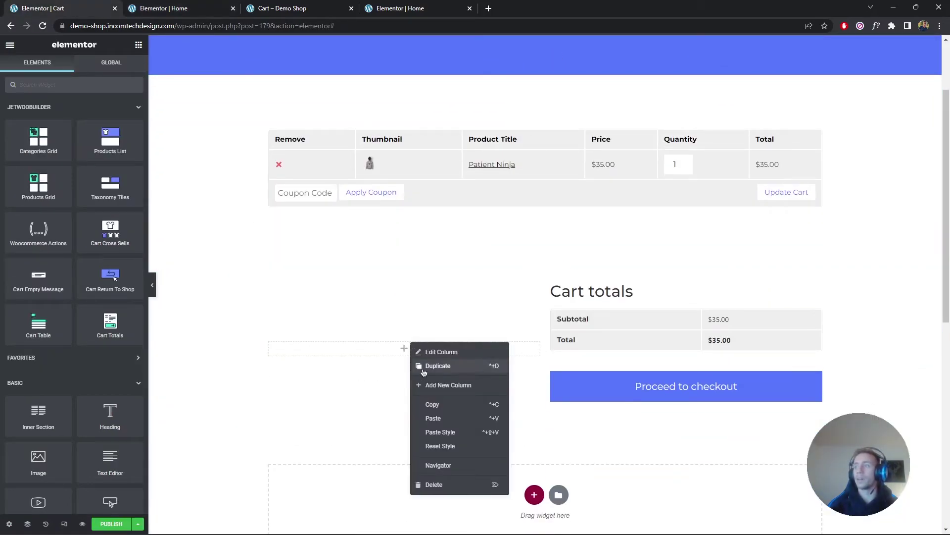
pyautogui.click(438, 416)
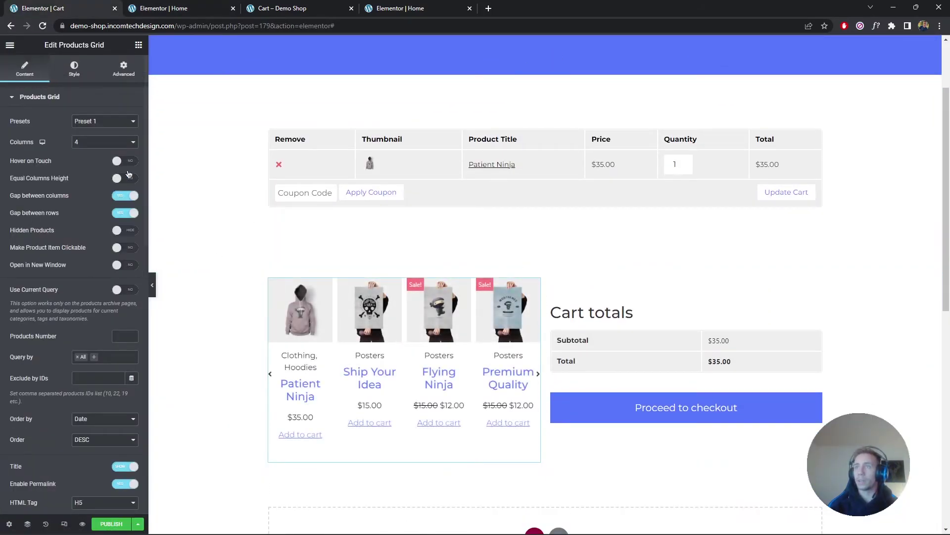
# Step: Set the pasted products grid to 2 columns and give the Cart Totals column a 5 em left margin
pyautogui.click(97, 143)
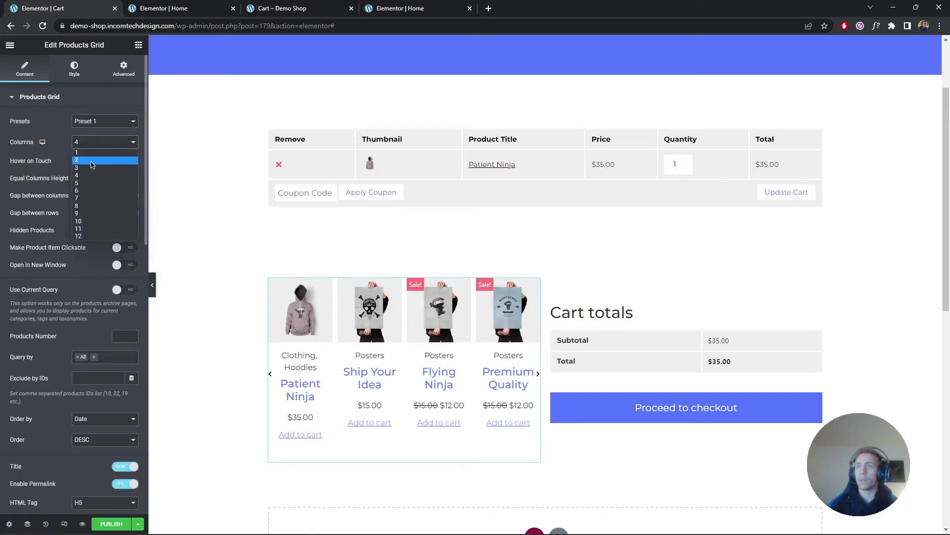
pyautogui.click(92, 159)
pyautogui.click(156, 285)
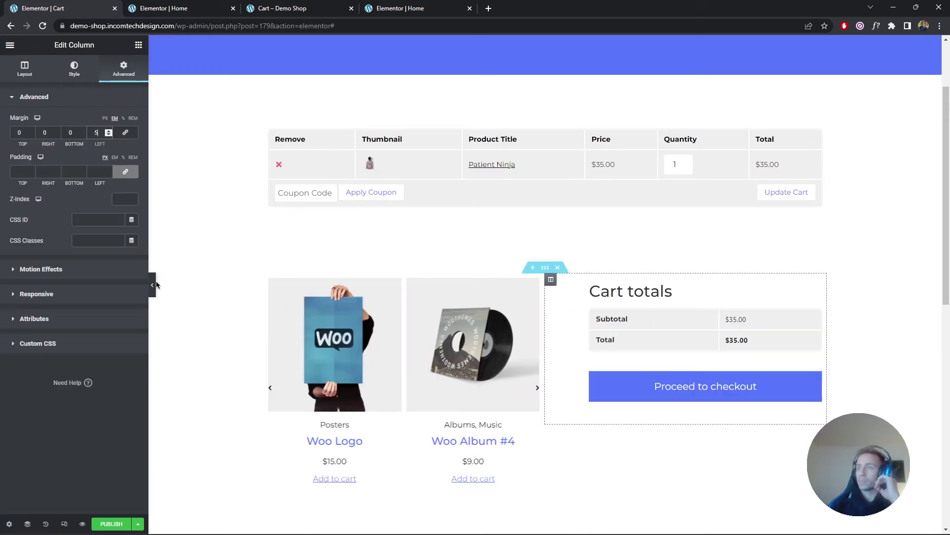
# Step: Preview the cart layout without the editing panel, then return to the list of available widgets
pyautogui.click(153, 284)
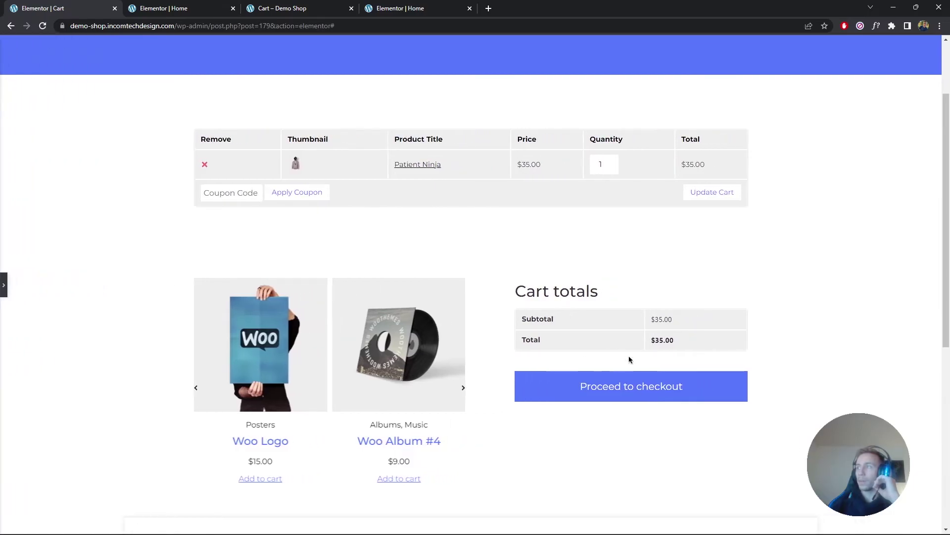
pyautogui.scroll(-6, 427, 245)
pyautogui.scroll(5, 239, 265)
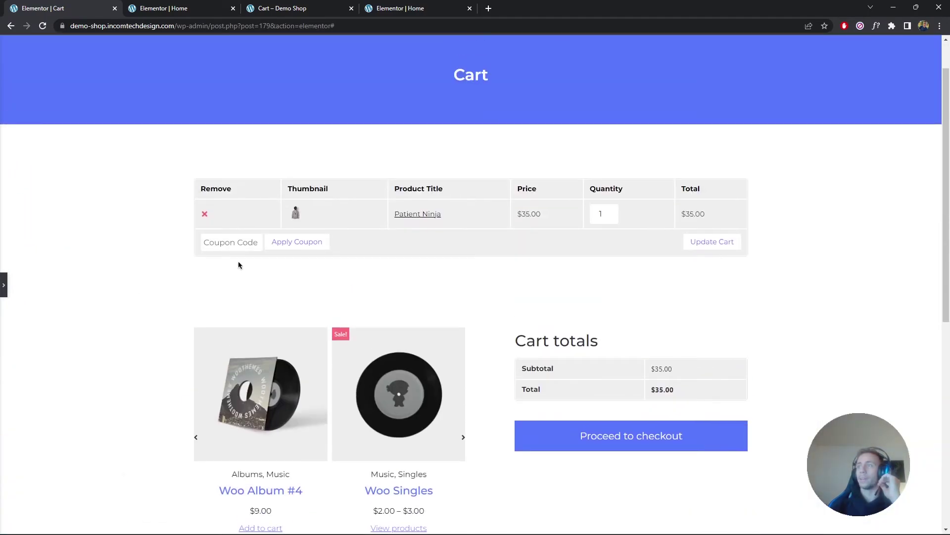
pyautogui.click(8, 284)
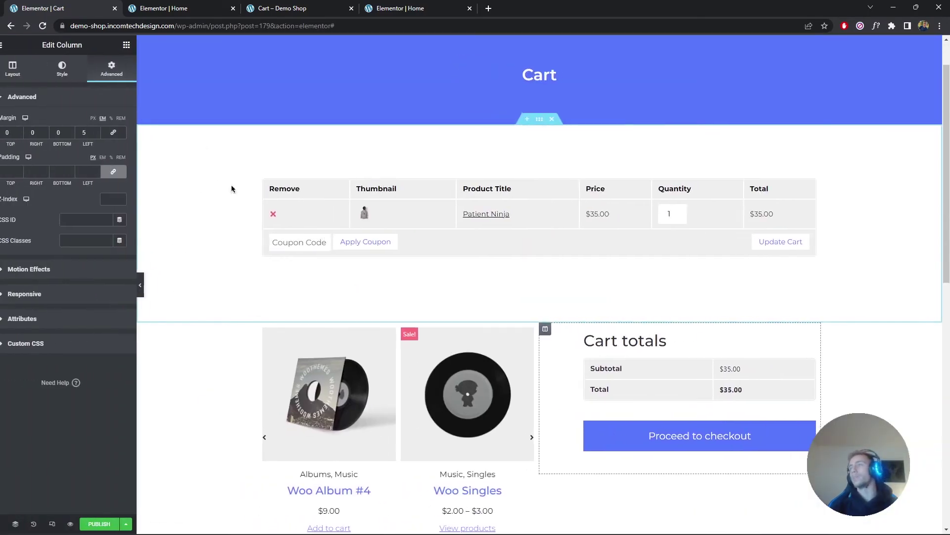
pyautogui.scroll(-4, 231, 185)
pyautogui.click(139, 45)
pyautogui.scroll(2, 285, 151)
pyautogui.scroll(2, 284, 151)
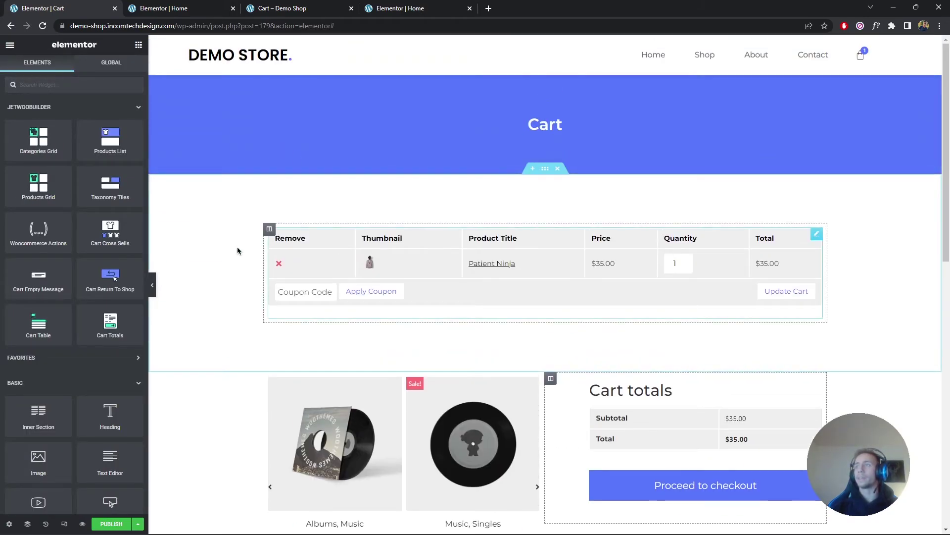
pyautogui.rightClick(547, 125)
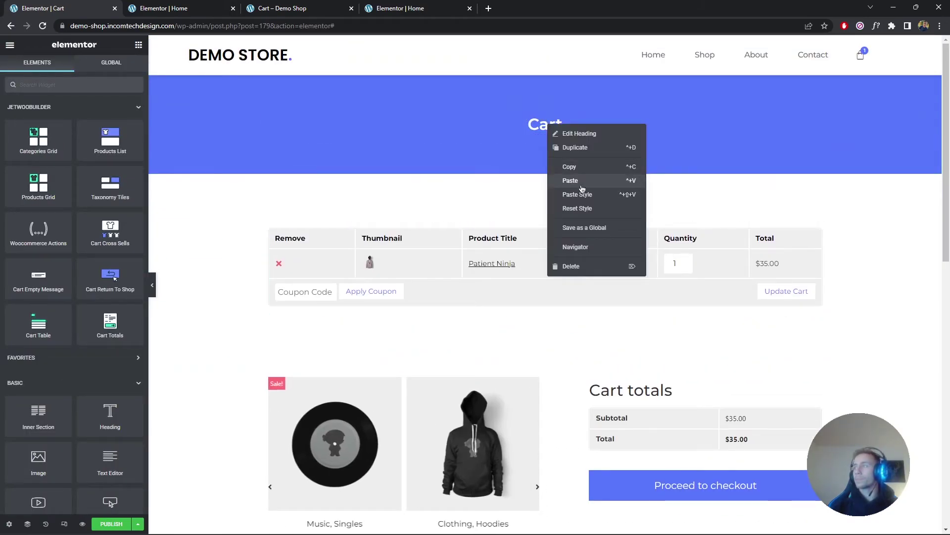
pyautogui.click(592, 180)
pyautogui.rightClick(411, 382)
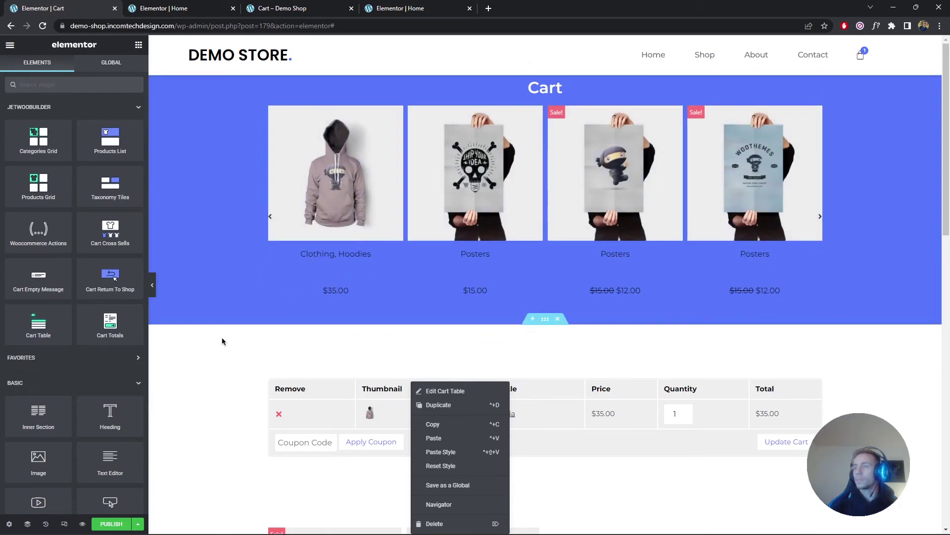
pyautogui.hotkey('ctrl', 'z')
# Step: Copy the Cart heading from the blue banner and paste it into the column holding the products grid
pyautogui.rightClick(550, 123)
pyautogui.press('Escape')
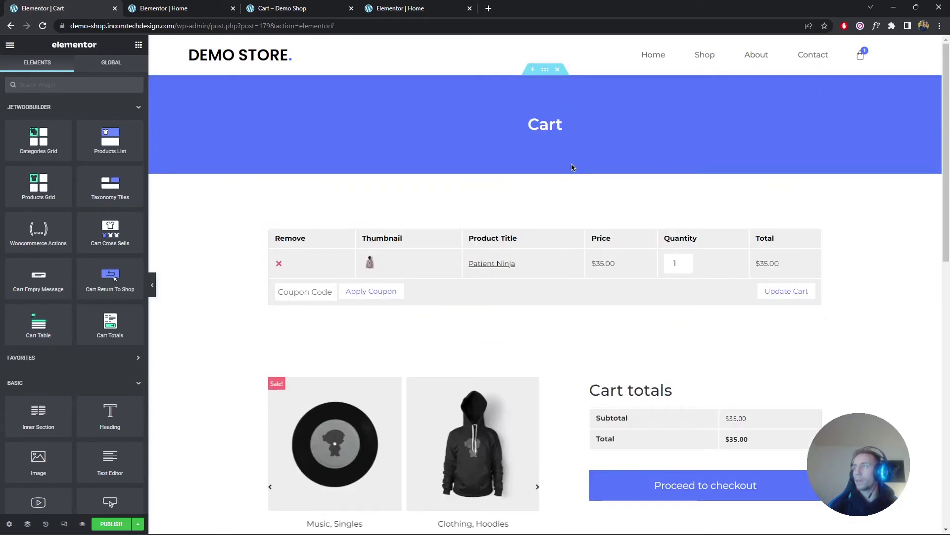
pyautogui.scroll(-5, 445, 190)
pyautogui.rightClick(445, 189)
pyautogui.click(484, 251)
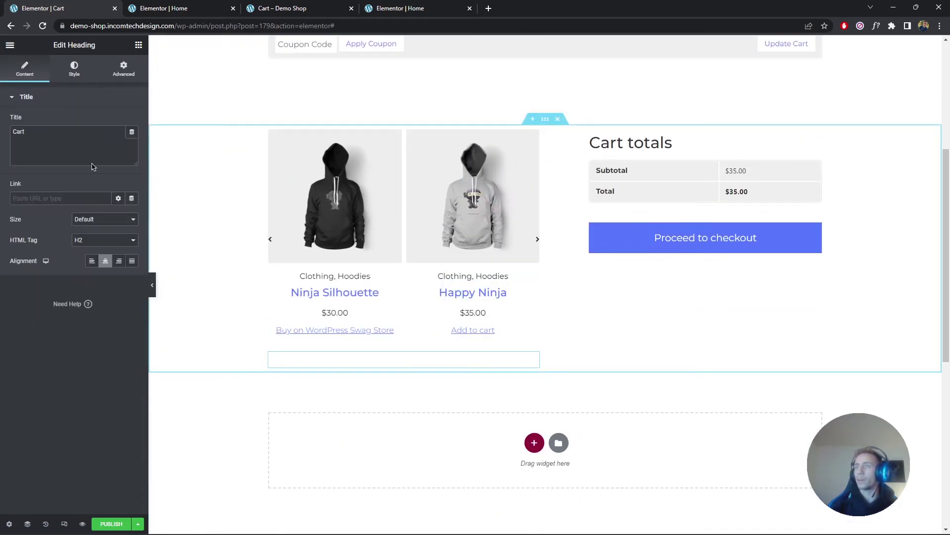
# Step: Set the pasted Cart heading's text color to black and move it above the products grid
pyautogui.click(74, 68)
pyautogui.click(129, 121)
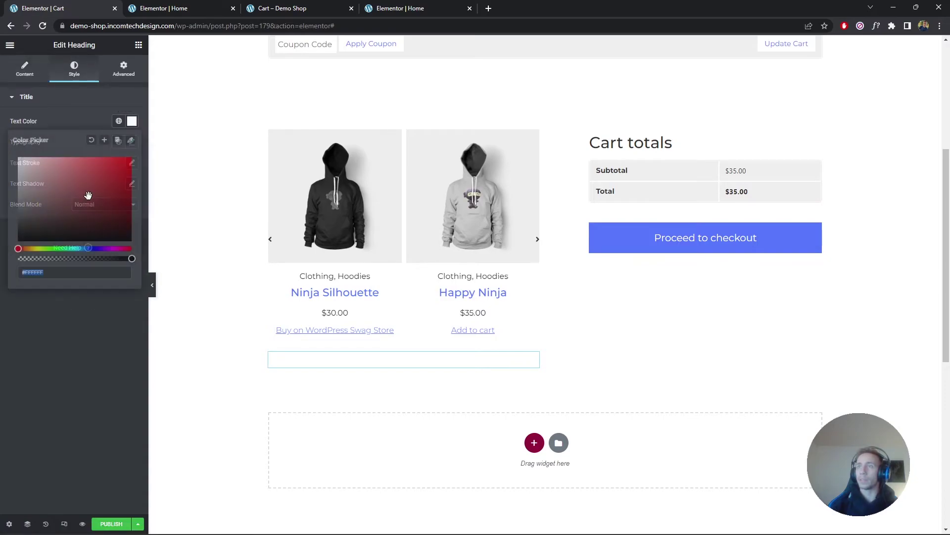
pyautogui.click(59, 237)
pyautogui.click(520, 361)
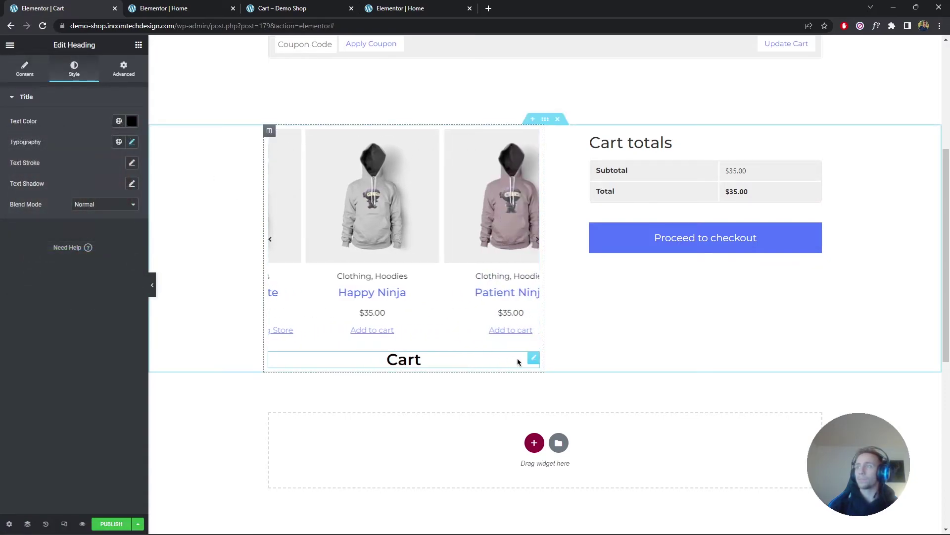
pyautogui.moveTo(520, 360); pyautogui.dragTo(423, 145)
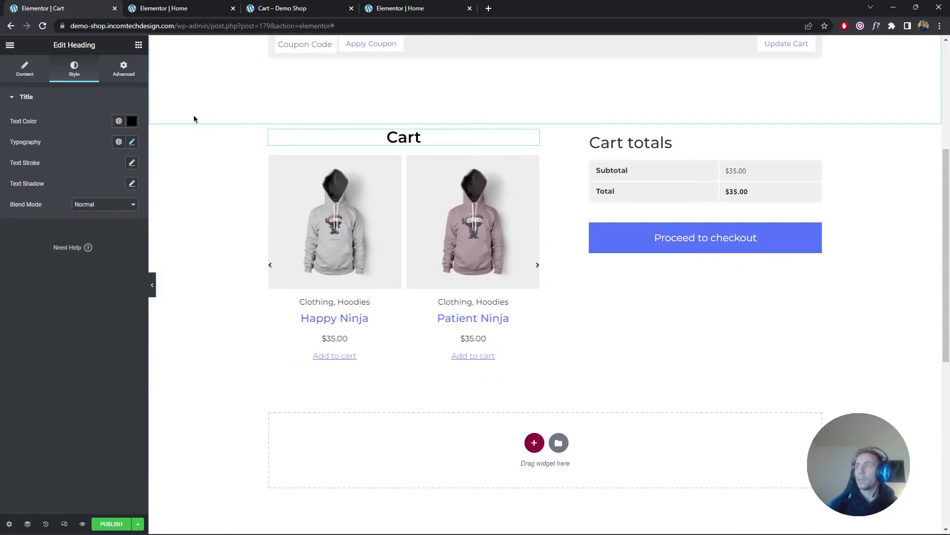
# Step: Change the title of the heading above the products grid to "You might like..."
pyautogui.click(25, 69)
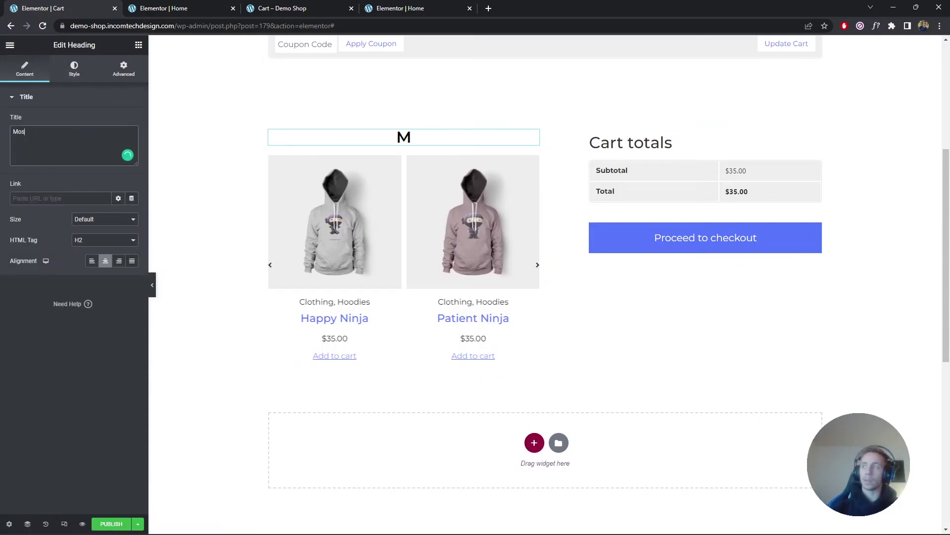
pyautogui.press('BackSpace')
pyautogui.press('BackSpace')
pyautogui.press('BackSpace')
pyautogui.write('Most ')
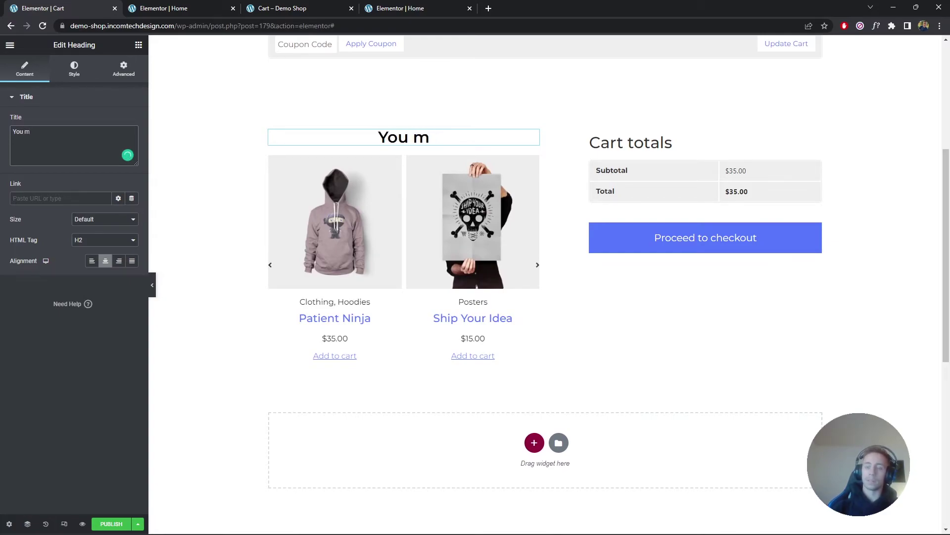
pyautogui.write('ght like...')
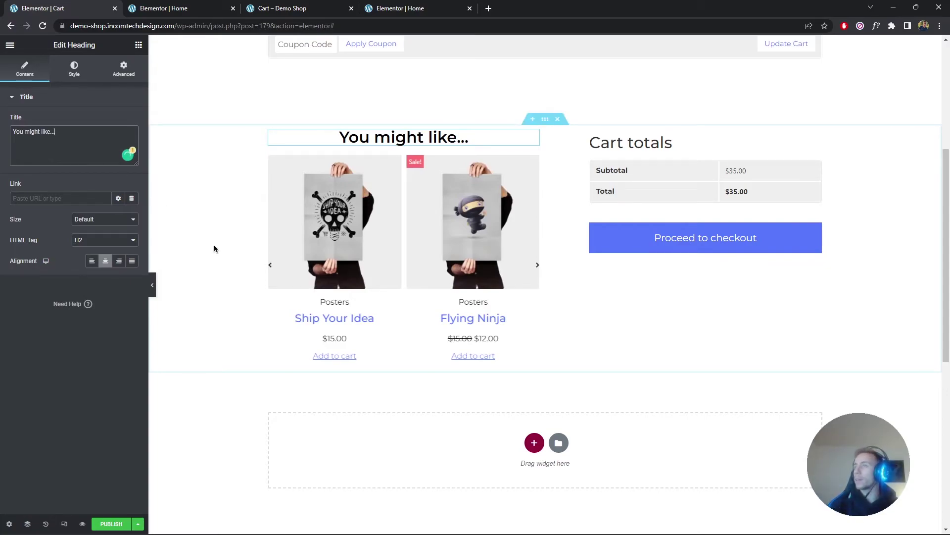
# Step: Publish the cart template and look over the whole page without the editing panel
pyautogui.click(137, 523)
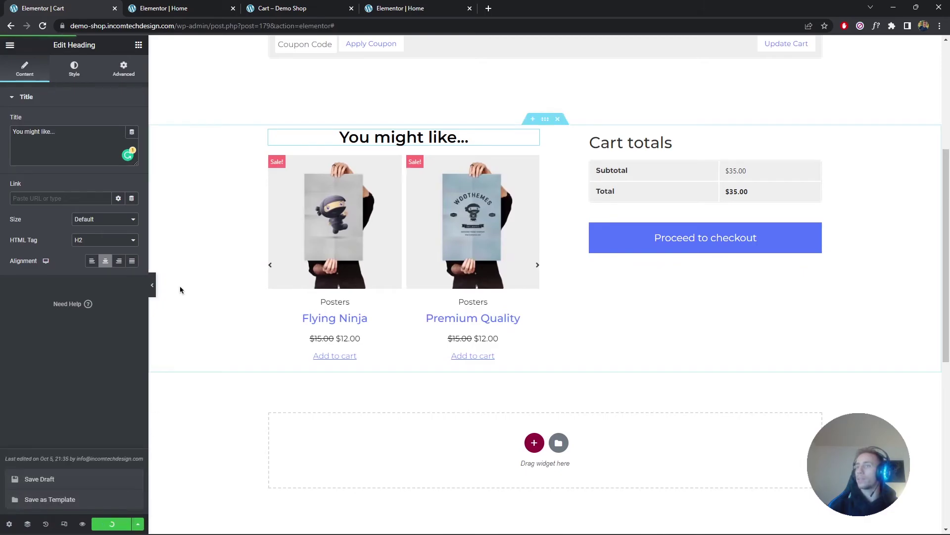
pyautogui.click(152, 285)
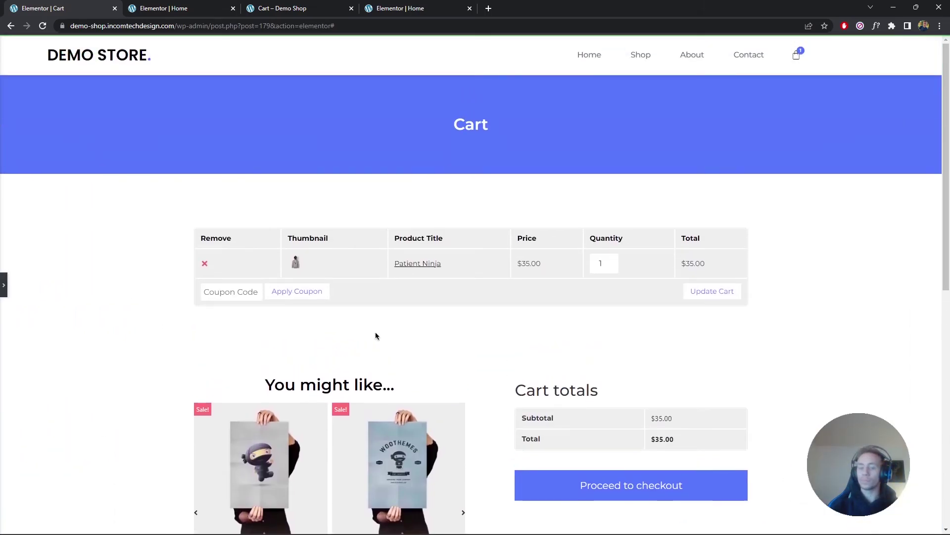
pyautogui.scroll(-4, 335, 292)
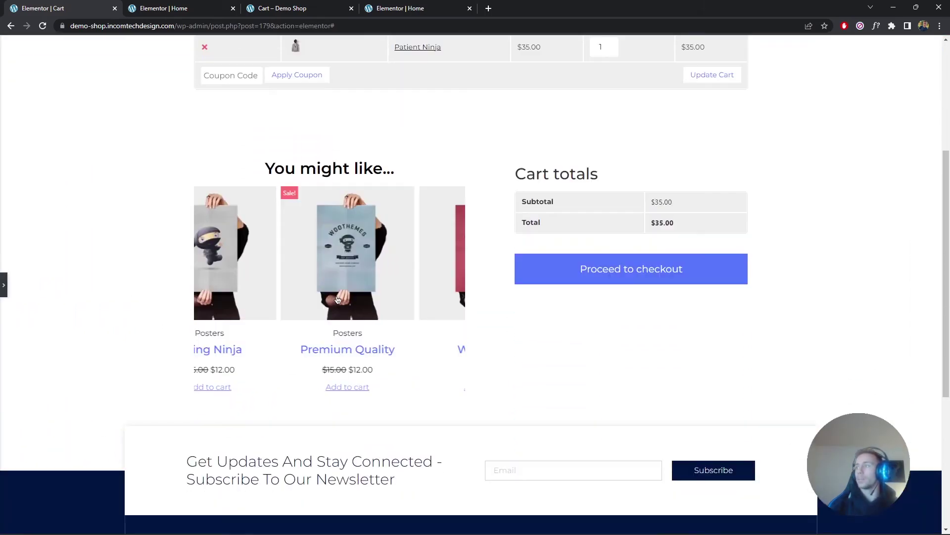
pyautogui.scroll(2, 314, 297)
pyautogui.scroll(2, 172, 239)
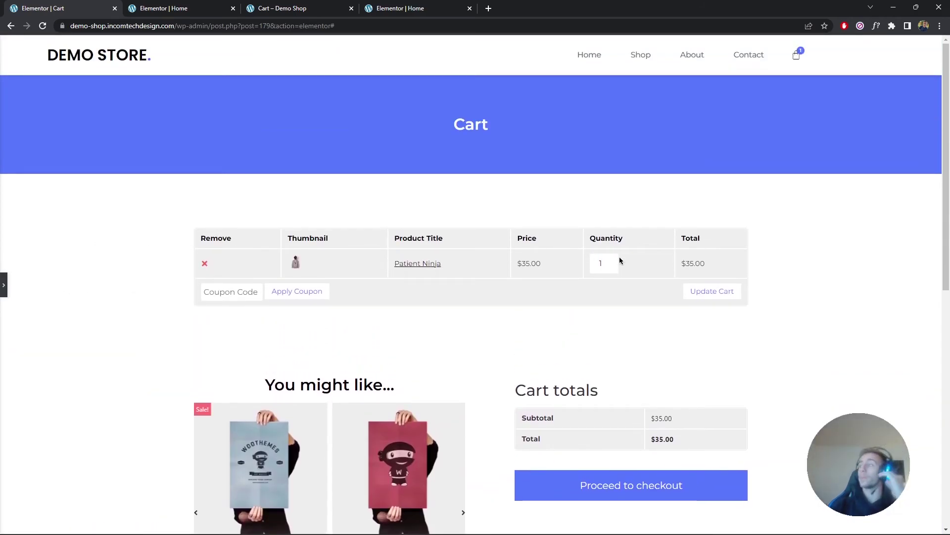
pyautogui.click(4, 285)
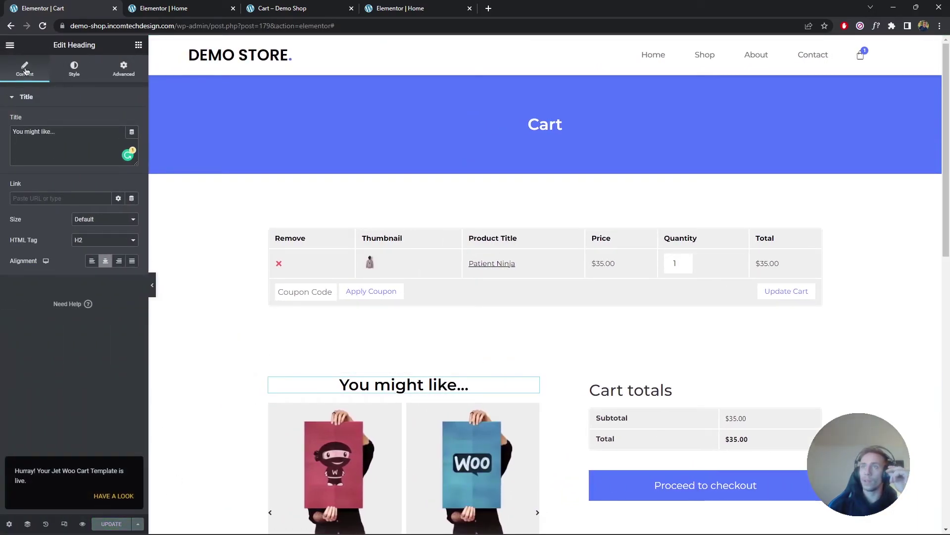
# Step: Exit the Elementor editor to WordPress and open the WooCommerce settings
pyautogui.click(10, 45)
pyautogui.click(75, 246)
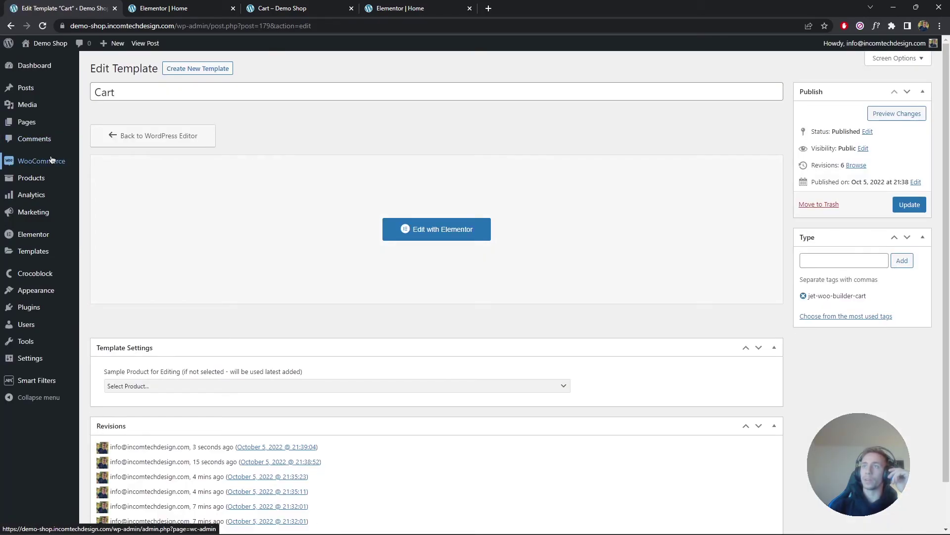
pyautogui.moveTo(50, 163)
pyautogui.click(131, 232)
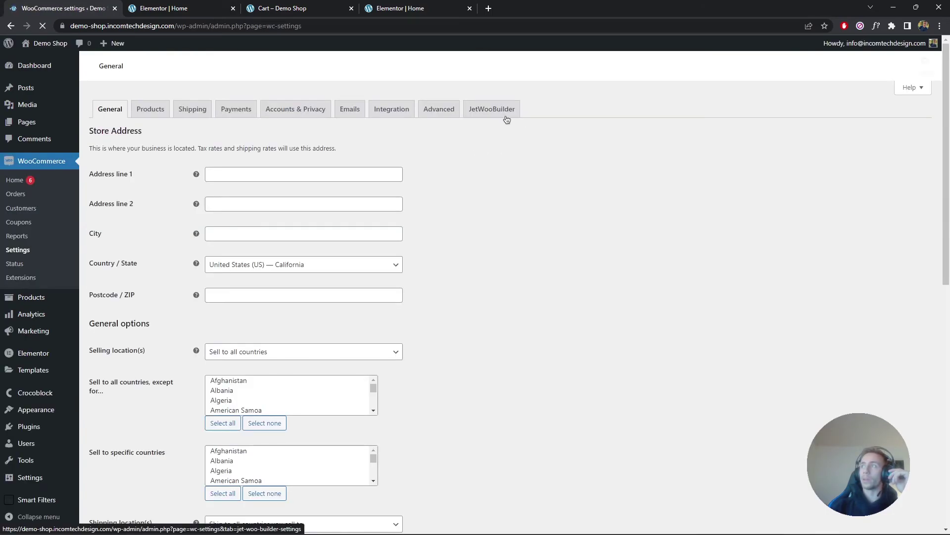
# Step: In WooCommerce's JetWooBuilder settings, enable the custom cart and select Cart as the cart template
pyautogui.click(497, 112)
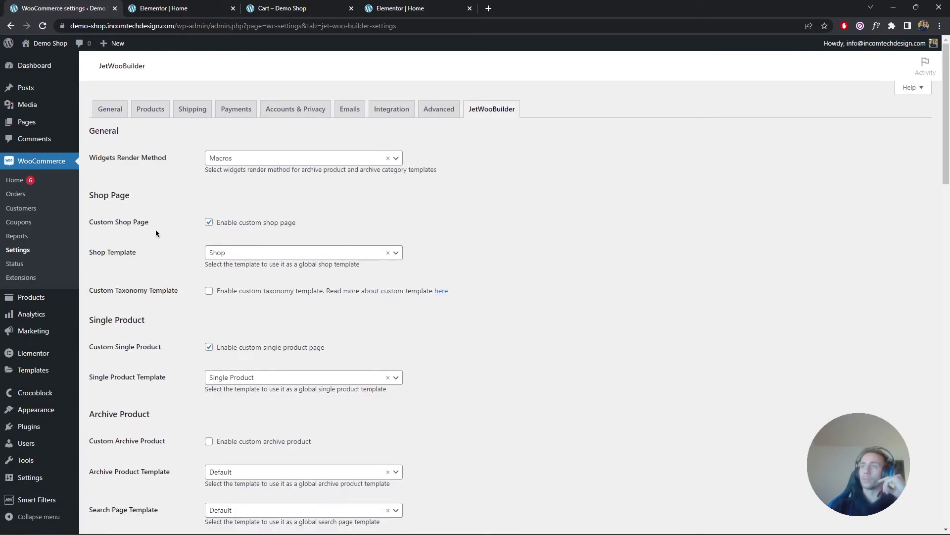
pyautogui.scroll(-3, 156, 233)
pyautogui.scroll(-9, 156, 233)
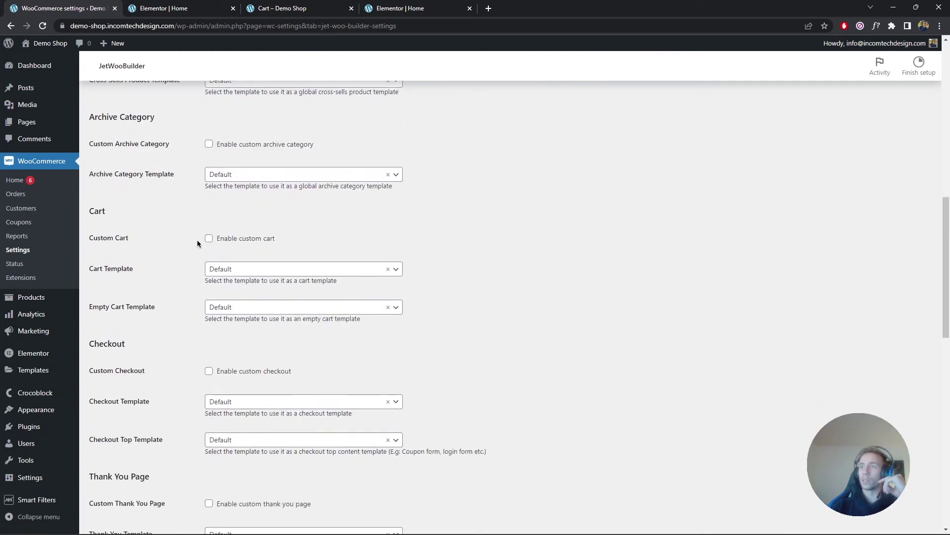
pyautogui.click(265, 272)
pyautogui.click(267, 302)
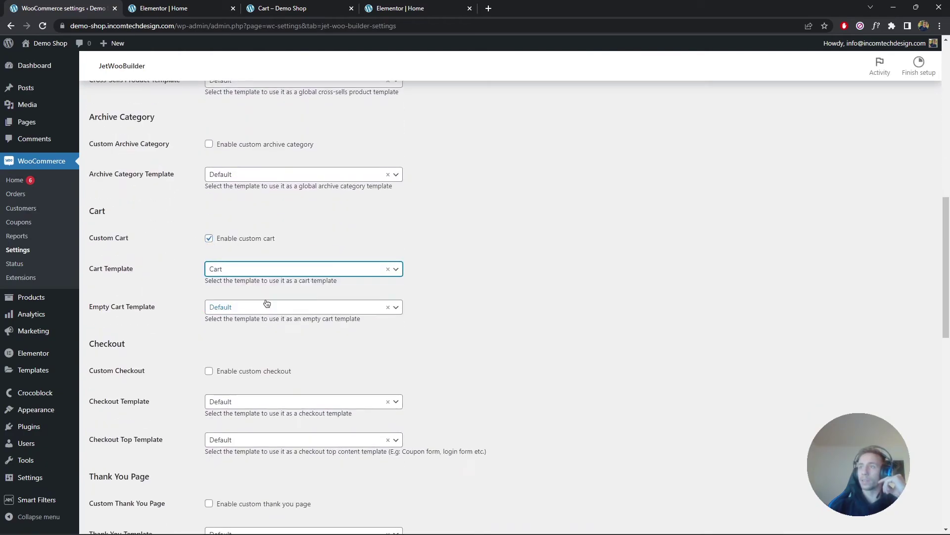
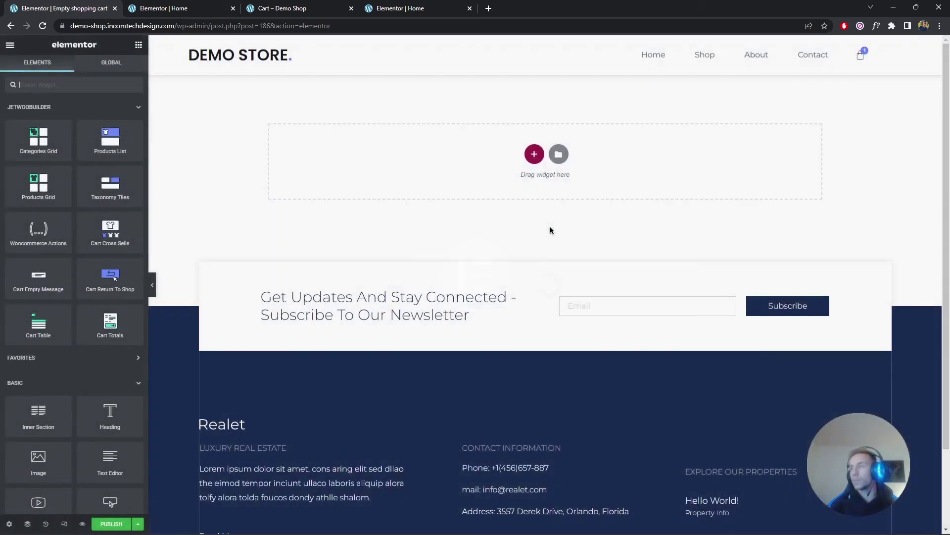
# Step: Add a single-column section to the empty shopping cart template and set its height to Min Height
pyautogui.click(533, 166)
pyautogui.click(436, 178)
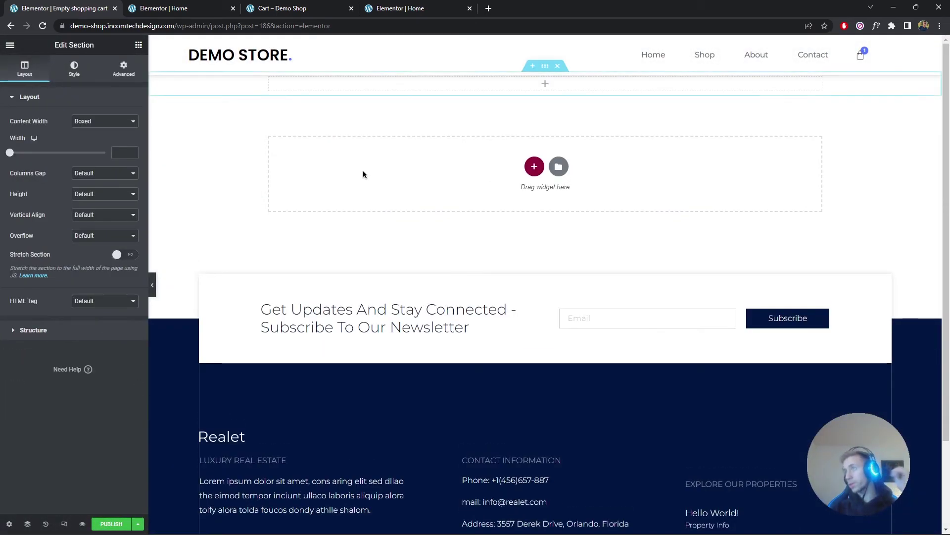
pyautogui.click(86, 196)
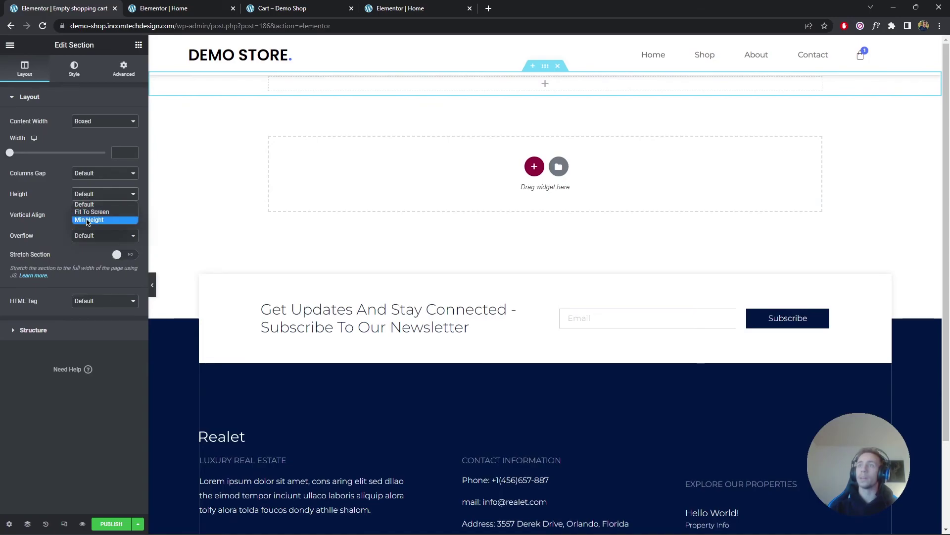
pyautogui.click(97, 218)
# Step: Add a centered "Oops!" heading to the new section and enlarge its text through the typography settings
pyautogui.click(138, 46)
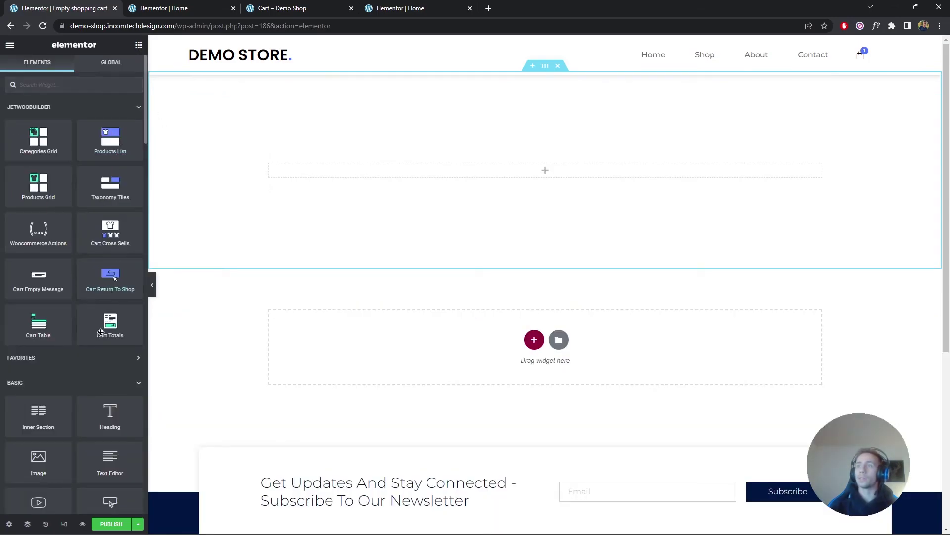
pyautogui.moveTo(104, 422); pyautogui.dragTo(545, 170)
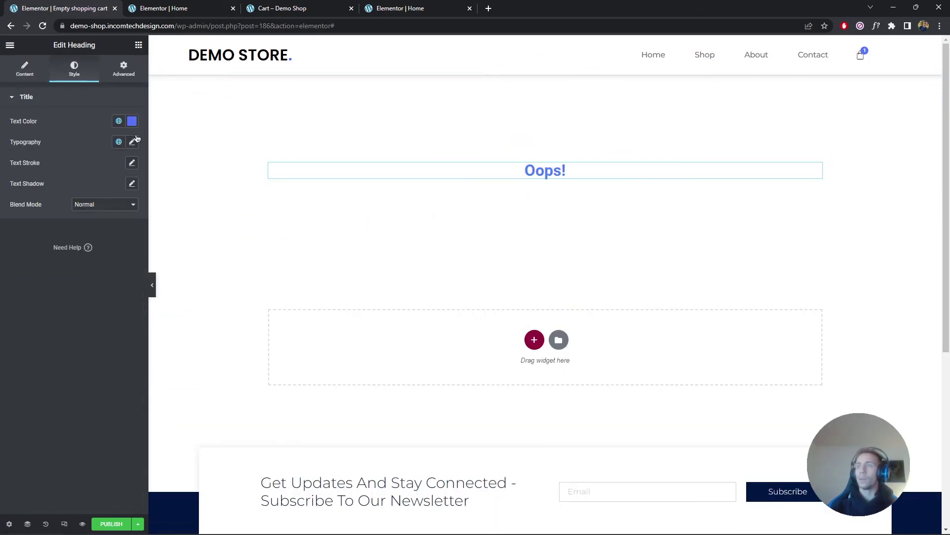
pyautogui.click(132, 141)
pyautogui.click(96, 188)
pyautogui.click(90, 228)
# Step: Duplicate the "Oops!" heading and change the smaller copy's title to "Your shopping cart is empty."
pyautogui.rightClick(501, 166)
pyautogui.click(520, 183)
pyautogui.click(25, 70)
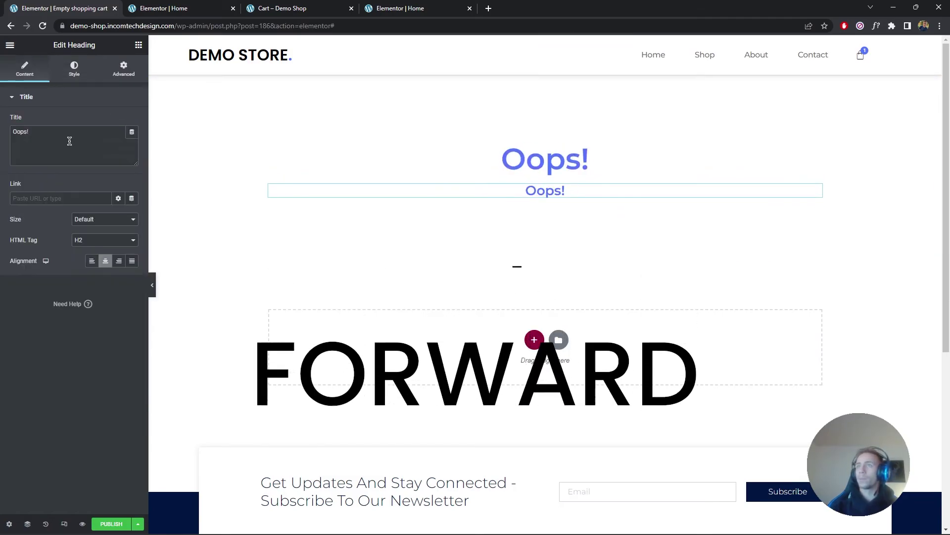
pyautogui.tripleClick(69, 132)
pyautogui.write('Your shopping cart is empty.')
# Step: Add a centered "Start shopping" button below the headings, link it to the shop page and give it a blue background with square corners
pyautogui.click(138, 46)
pyautogui.moveTo(37, 359); pyautogui.dragTo(545, 202)
pyautogui.write('Start shopping')
pyautogui.click(94, 246)
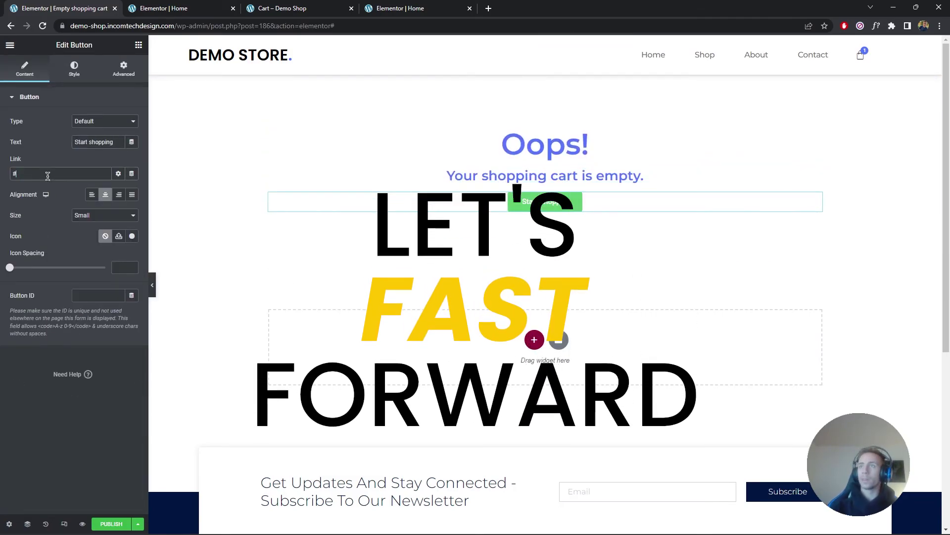
pyautogui.click(59, 173)
pyautogui.write('shop')
pyautogui.click(148, 203)
pyautogui.click(74, 68)
# Step: Add an Icon widget between the two headings and choose a shopping cart icon from the library
pyautogui.click(139, 45)
pyautogui.moveTo(37, 121); pyautogui.dragTo(545, 228)
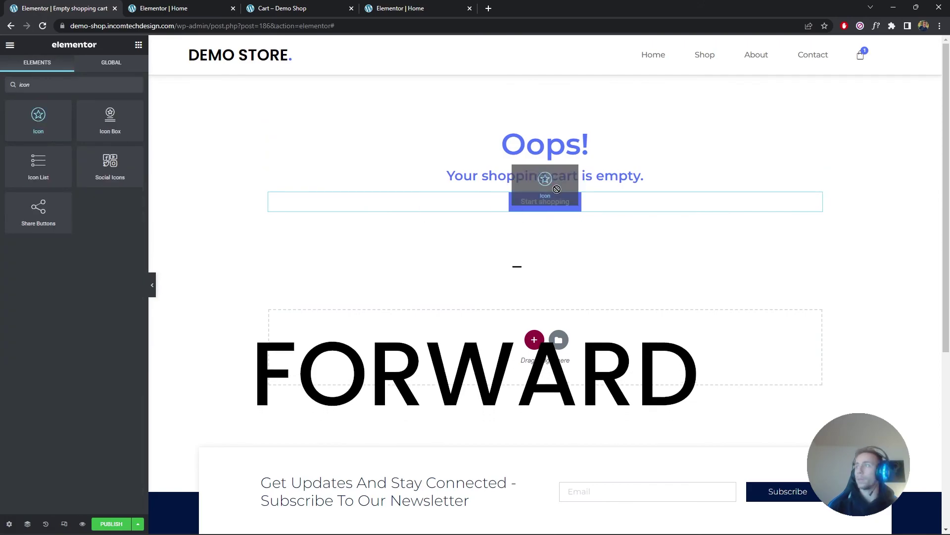
pyautogui.click(74, 154)
pyautogui.write('shop')
pyautogui.click(544, 196)
pyautogui.click(739, 470)
# Step: Insert Spacer widgets to separate the headings, the cart icon and the "Start shopping" button
pyautogui.click(139, 45)
pyautogui.moveTo(111, 277); pyautogui.dragTo(545, 205)
pyautogui.click(139, 45)
pyautogui.write('spa')
pyautogui.moveTo(30, 114); pyautogui.dragTo(545, 248)
pyautogui.click(139, 45)
# Step: Set the "Start shopping" button's hover animation to Grow, then publish the template and exit to WordPress
pyautogui.click(545, 325)
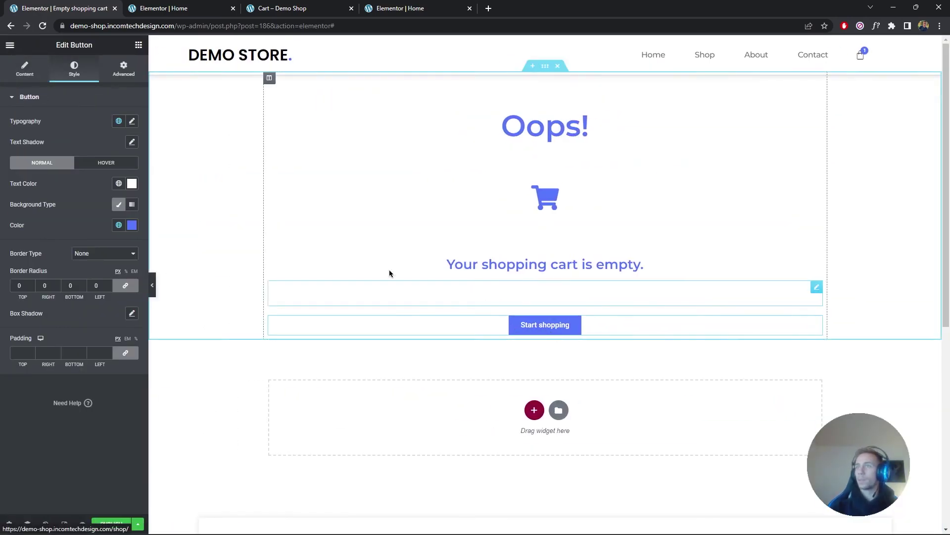
pyautogui.click(60, 281)
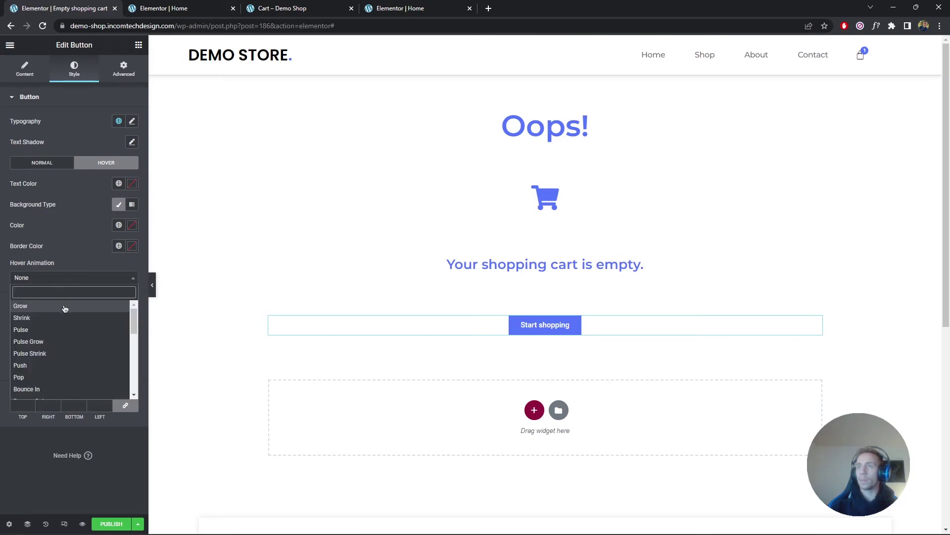
pyautogui.click(64, 308)
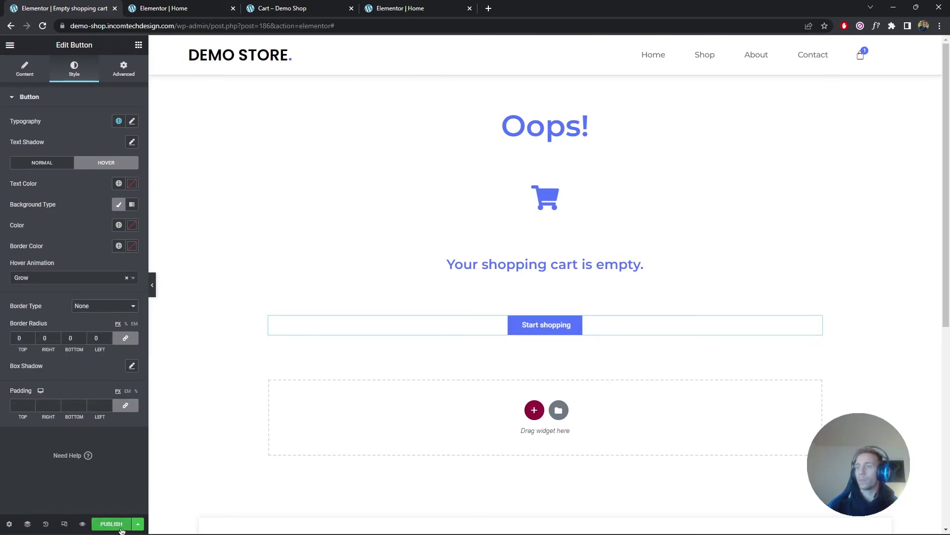
pyautogui.click(8, 43)
pyautogui.click(48, 238)
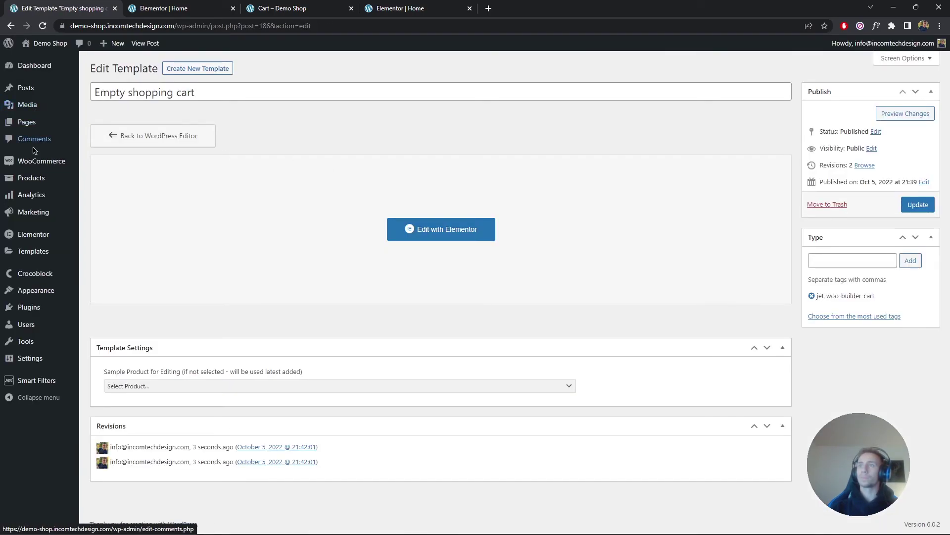
# Step: In WooCommerce's JetWooBuilder settings, set the Empty Cart Template to "Empty shopping cart" and save the changes
pyautogui.moveTo(35, 162)
pyautogui.click(100, 232)
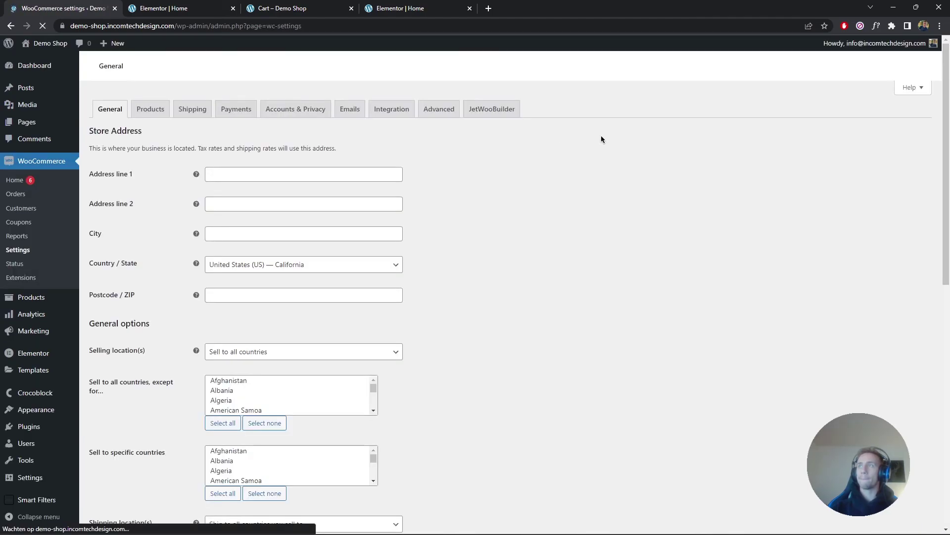
pyautogui.click(491, 109)
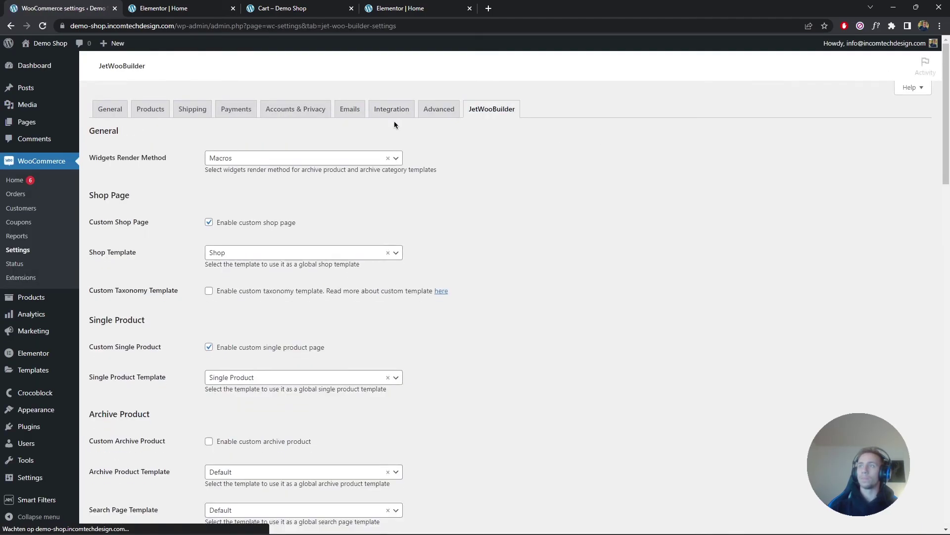
pyautogui.scroll(-5, 492, 151)
pyautogui.scroll(5, 395, 147)
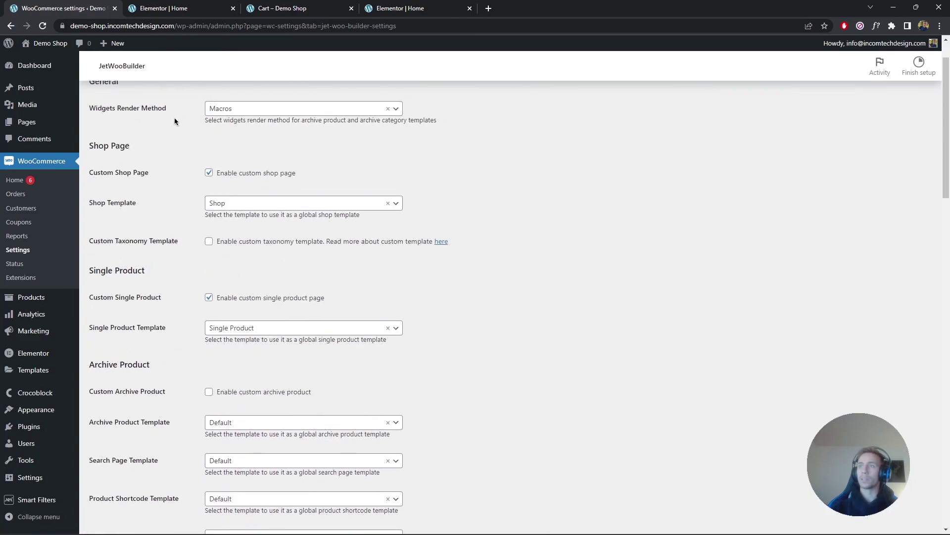
pyautogui.scroll(-10, 104, 208)
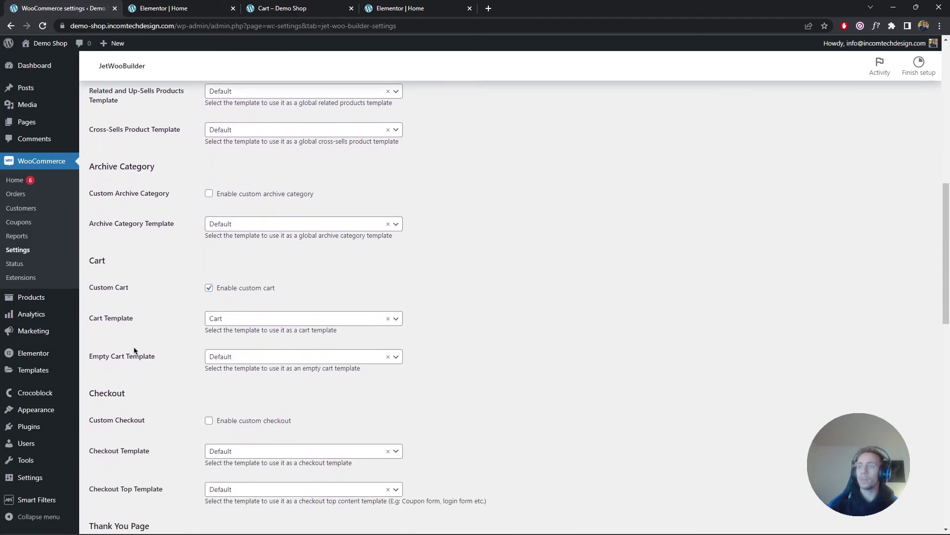
pyautogui.click(232, 357)
pyautogui.click(248, 384)
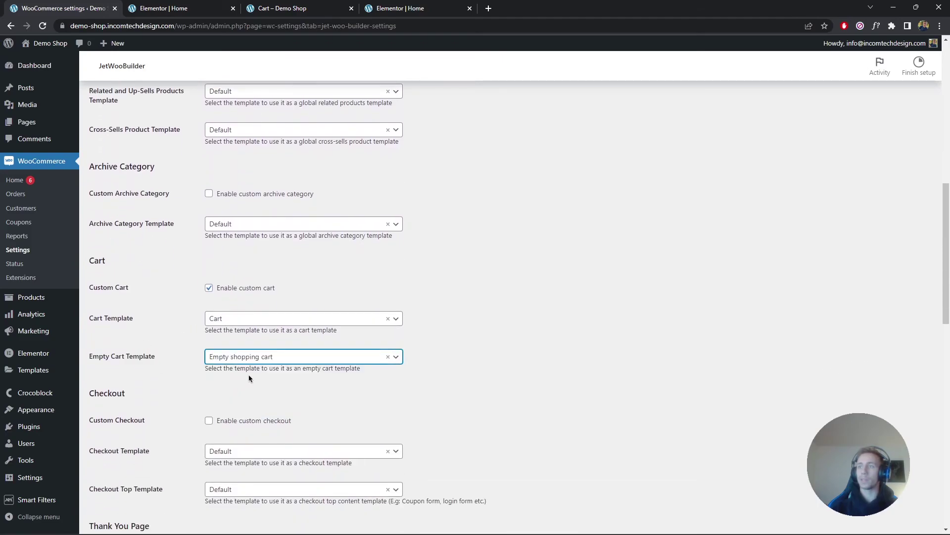
pyautogui.scroll(-15, 460, 349)
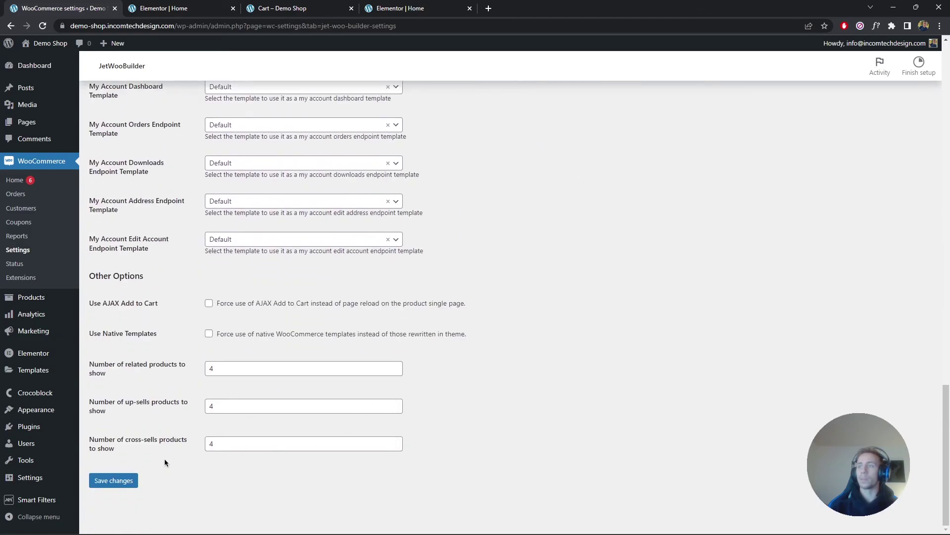
pyautogui.click(114, 480)
pyautogui.scroll(20, 574, 283)
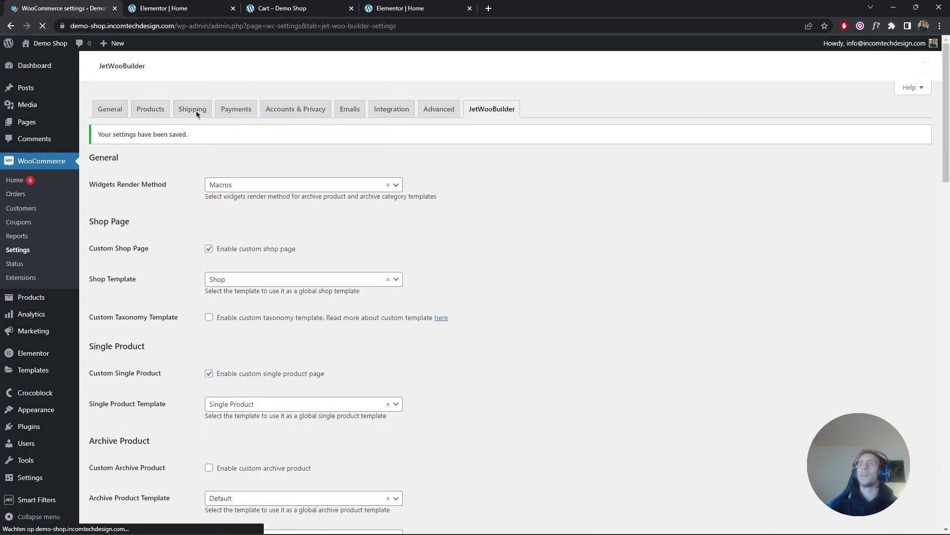
# Step: Visit the storefront and open the full cart page from the header cart to check the custom cart layout
pyautogui.click(40, 59)
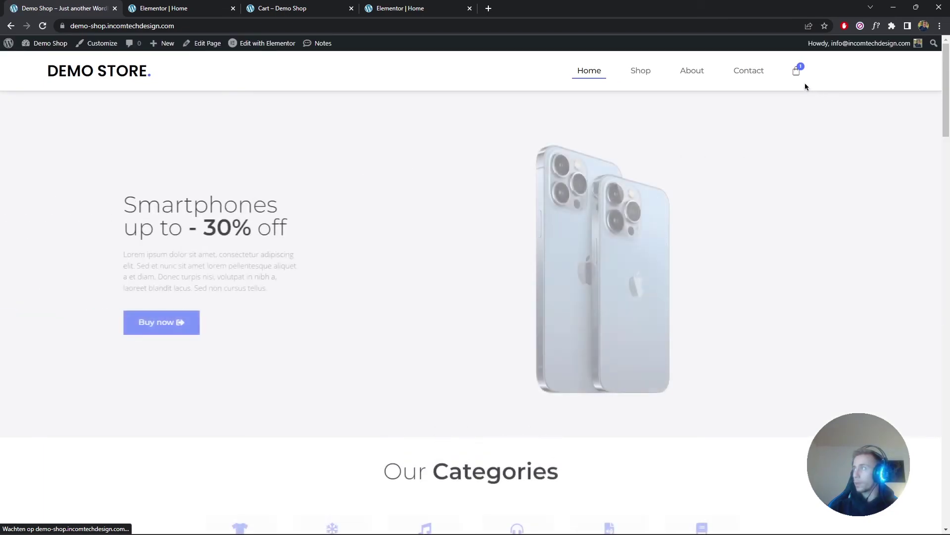
pyautogui.click(796, 74)
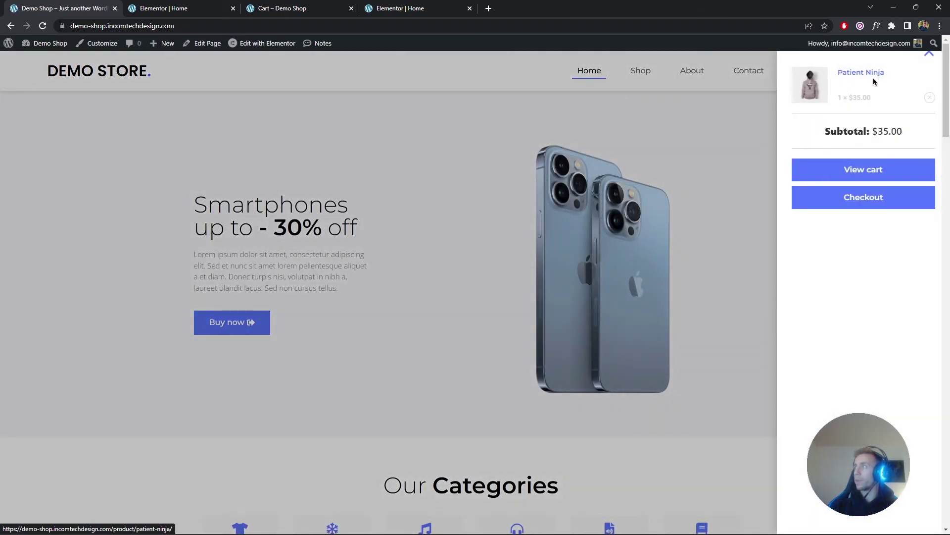
pyautogui.click(864, 176)
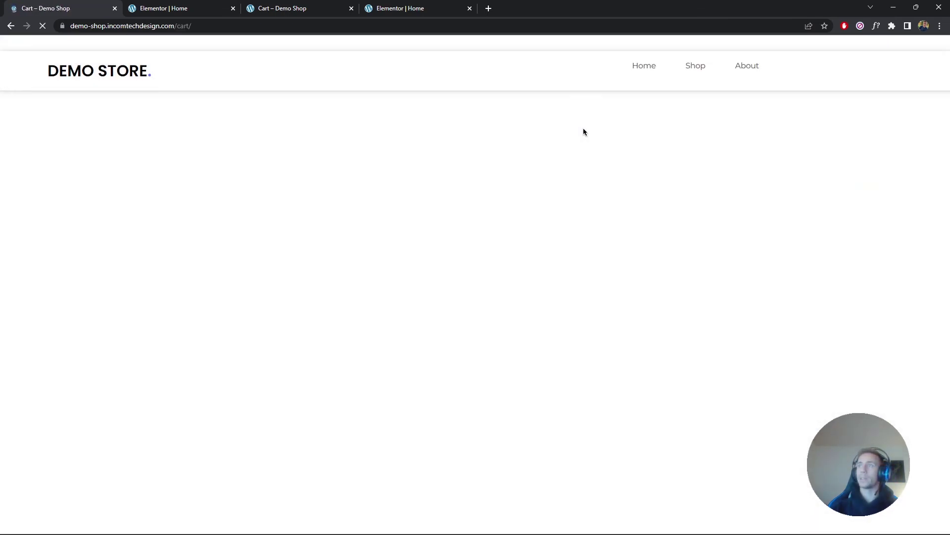
pyautogui.scroll(-6, 863, 130)
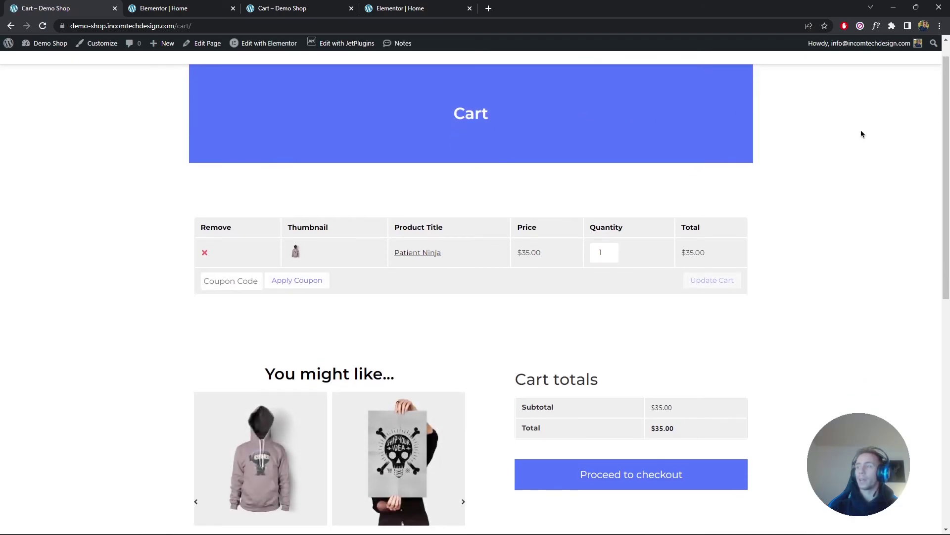
pyautogui.scroll(6, 862, 130)
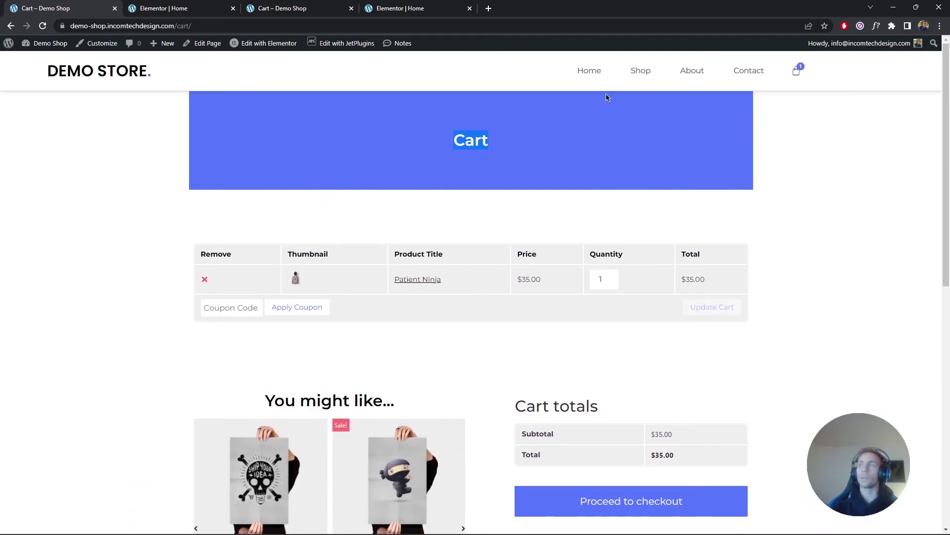
# Step: Open the Cart template in Elementor, set its template layout to Elementor Full Width and update it
pyautogui.moveTo(263, 44)
pyautogui.click(265, 89)
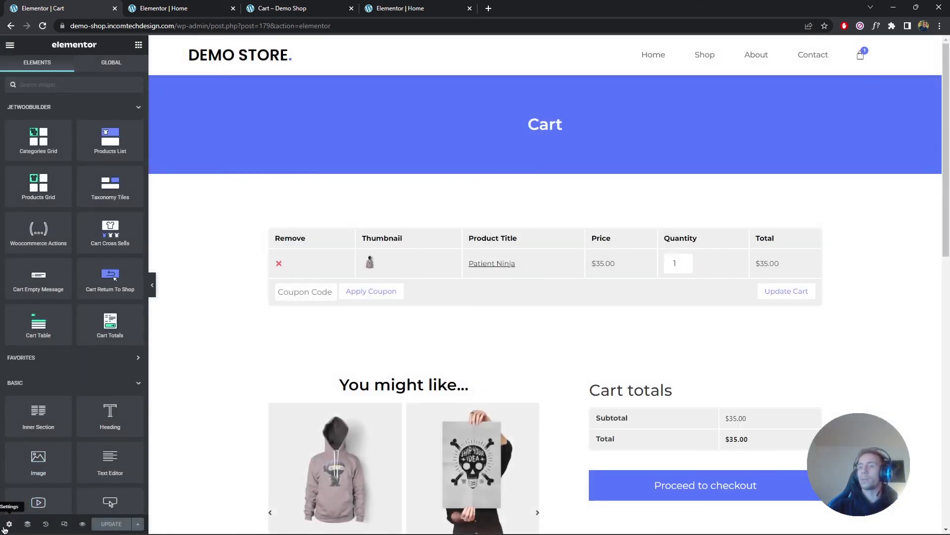
pyautogui.click(8, 523)
pyautogui.click(81, 213)
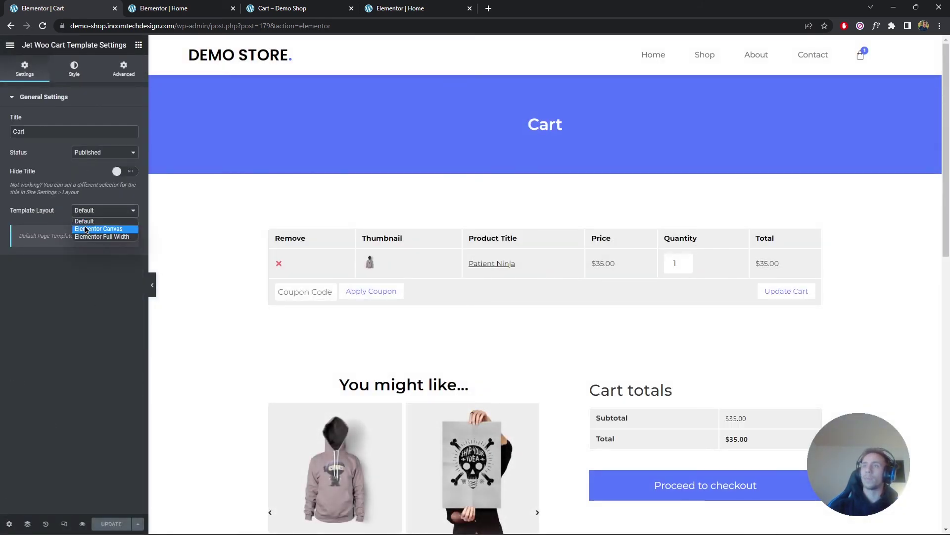
pyautogui.click(97, 235)
pyautogui.click(126, 518)
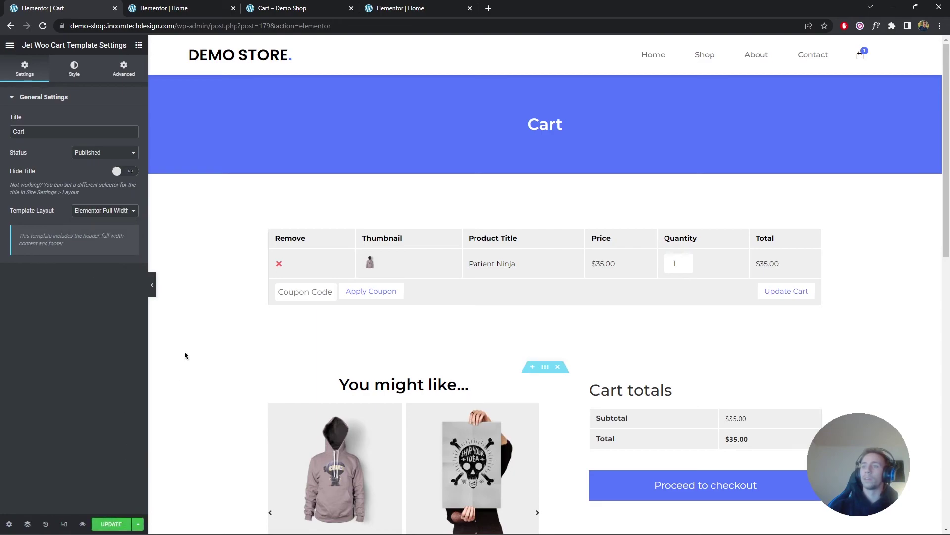
# Step: Leave the editor and reopen the live cart page to check the full-width header, cart table, suggested products and totals
pyautogui.click(9, 45)
pyautogui.click(47, 217)
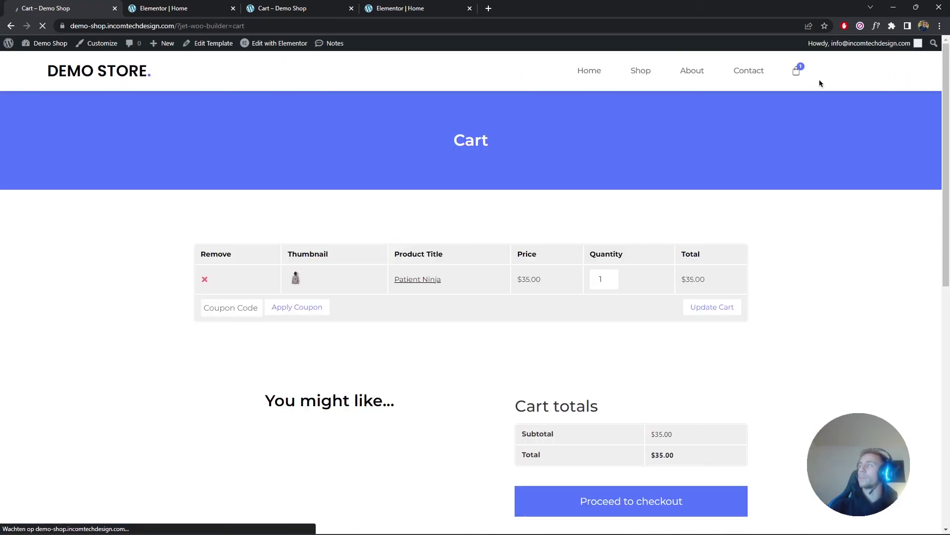
pyautogui.click(798, 70)
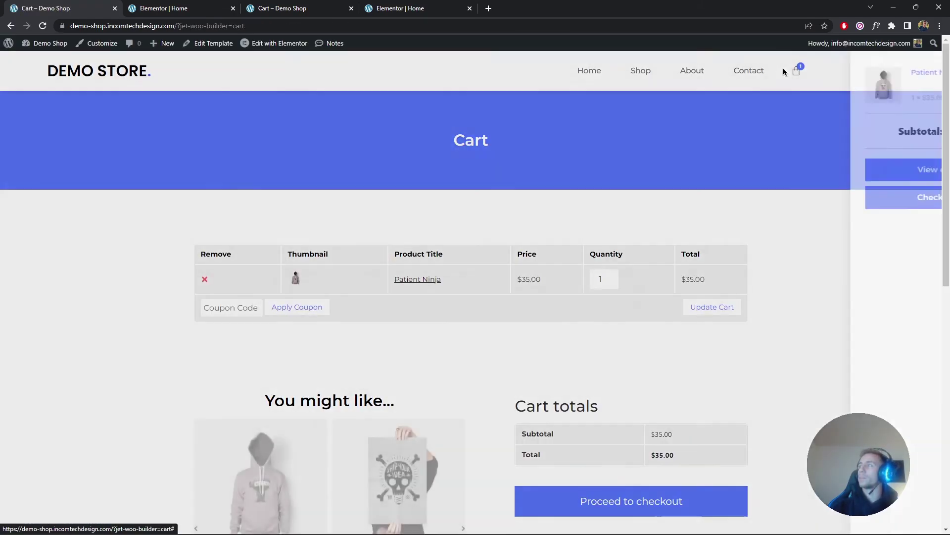
pyautogui.click(837, 171)
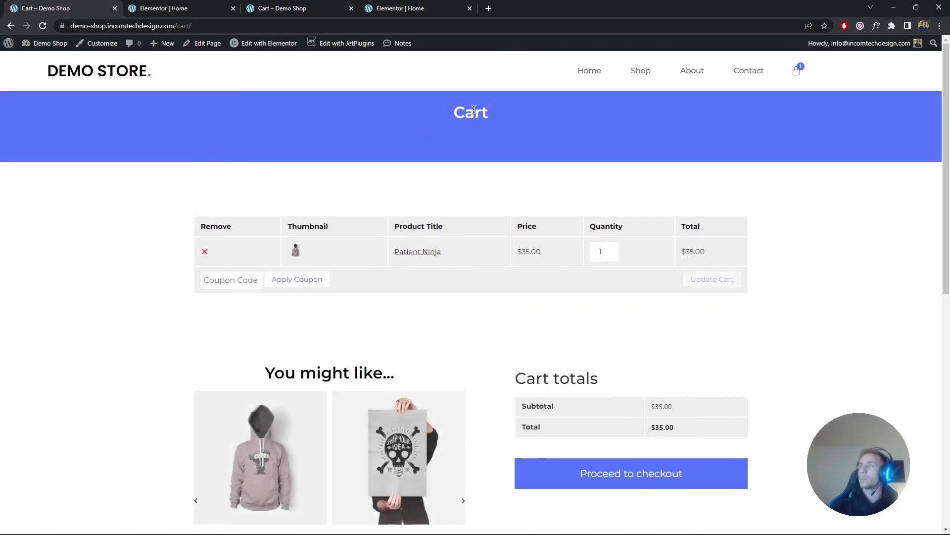
pyautogui.moveTo(477, 113); pyautogui.dragTo(502, 120)
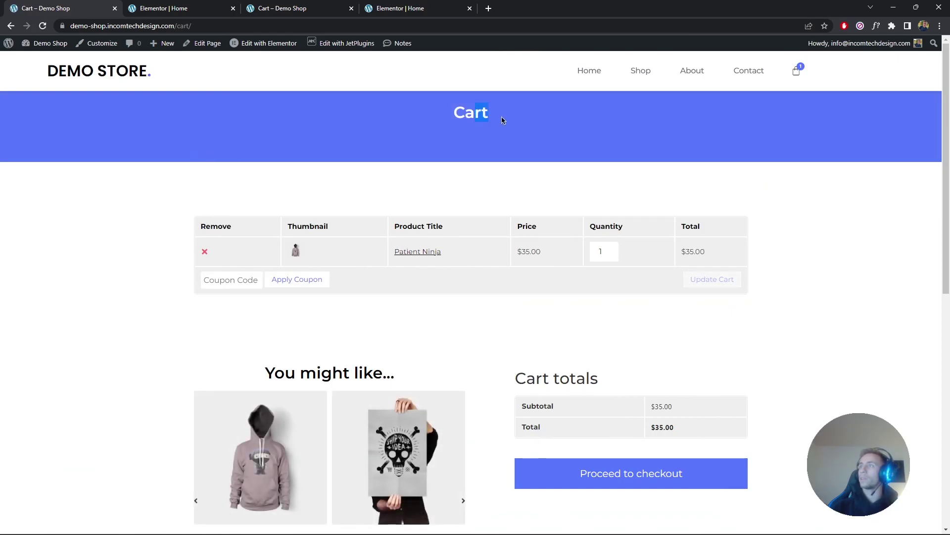
pyautogui.scroll(-2, 283, 158)
pyautogui.scroll(-6, 215, 158)
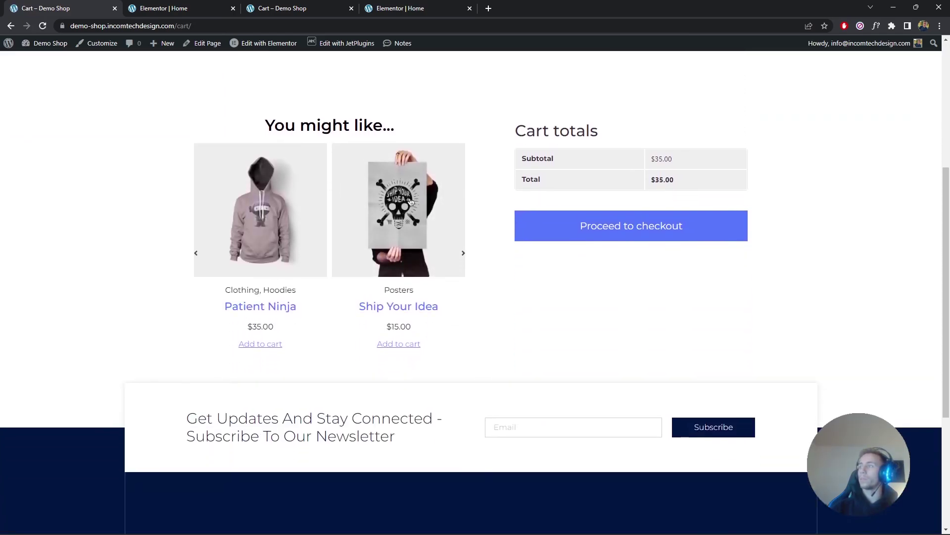
# Step: Open the suggested Flying Ninja product from the cart page, and empty the shopping cart through the header cart
pyautogui.scroll(4, 518, 240)
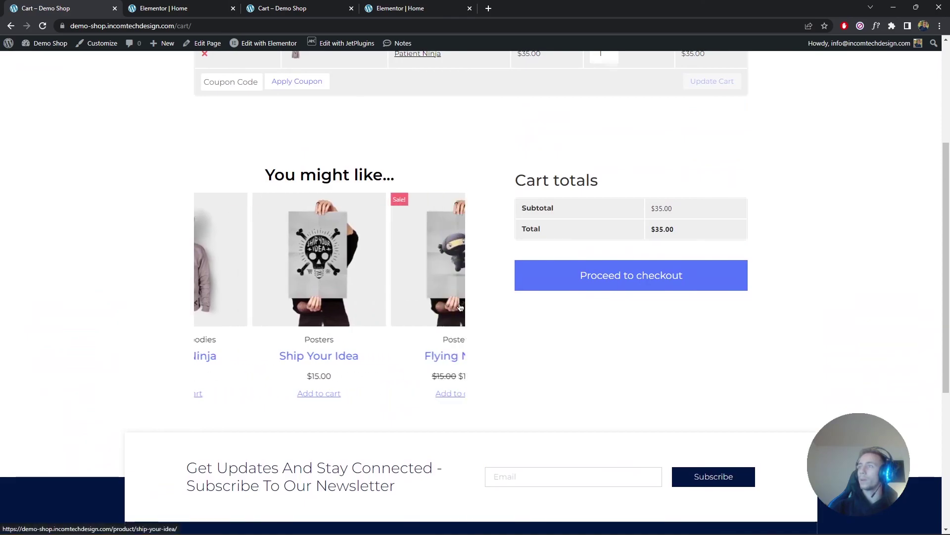
pyautogui.click(450, 283)
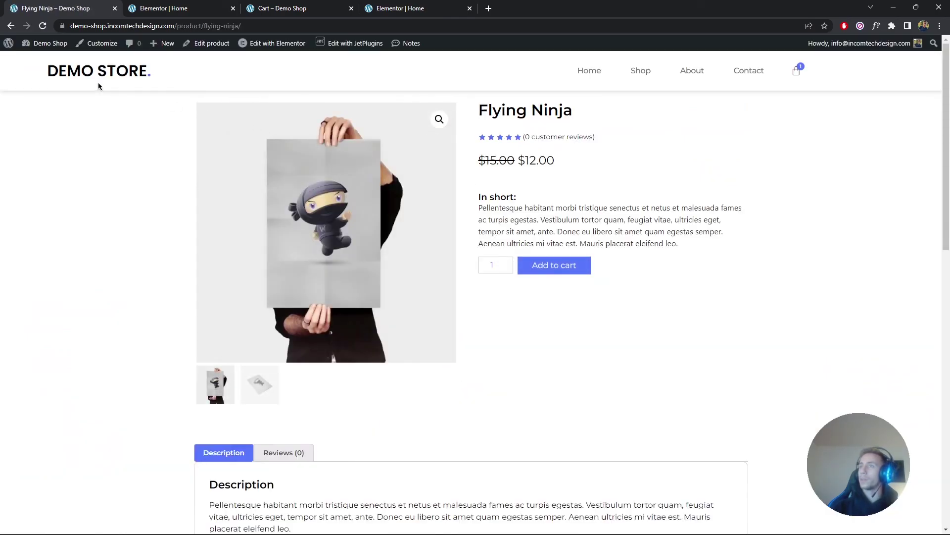
pyautogui.click(796, 71)
pyautogui.click(930, 102)
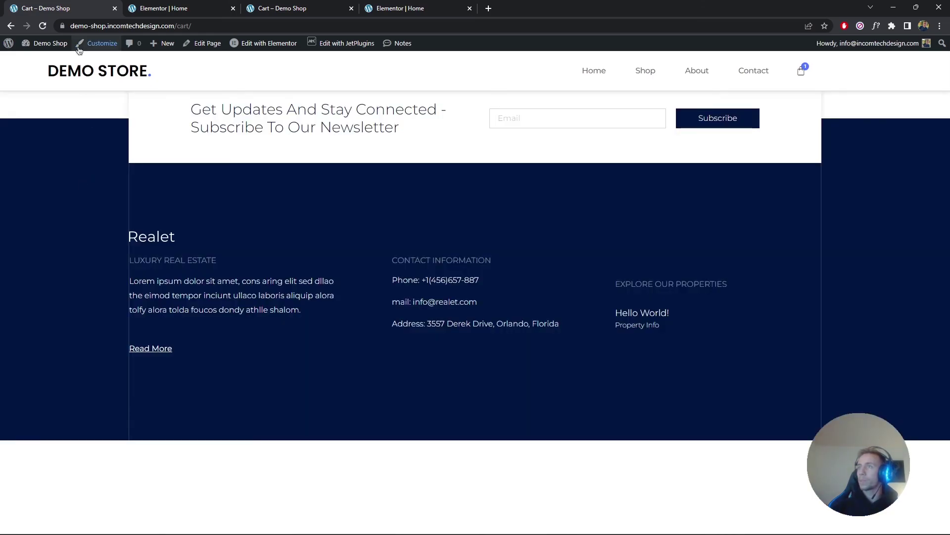
# Step: Reload the cart page to check the custom empty cart layout, and follow its Start shopping link to look over the shop page
pyautogui.click(49, 43)
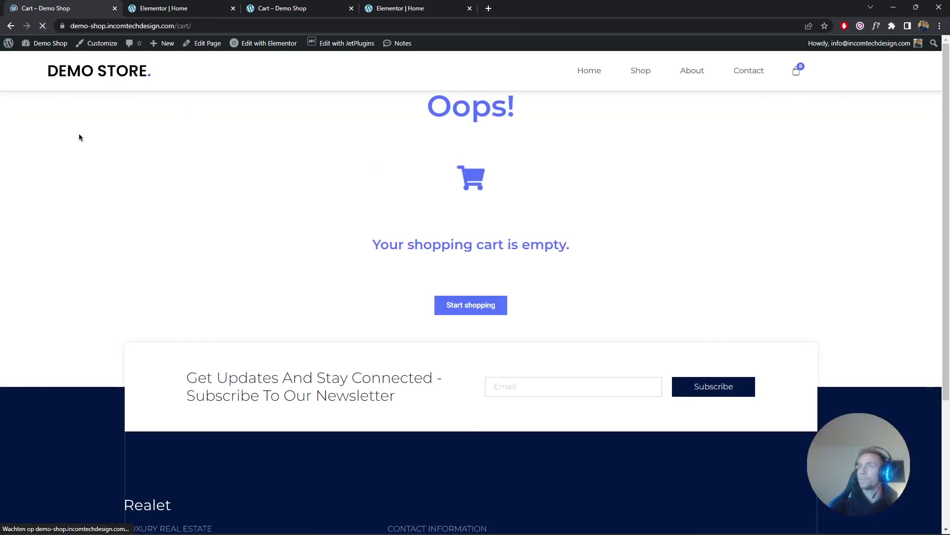
pyautogui.moveTo(421, 113); pyautogui.dragTo(500, 143)
pyautogui.moveTo(391, 245); pyautogui.dragTo(626, 250)
pyautogui.click(494, 305)
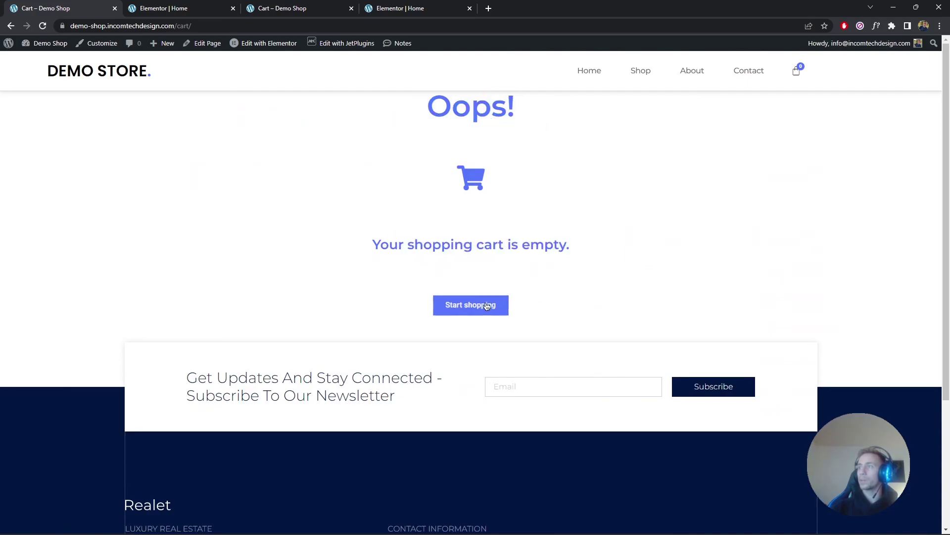
pyautogui.scroll(-10, 574, 144)
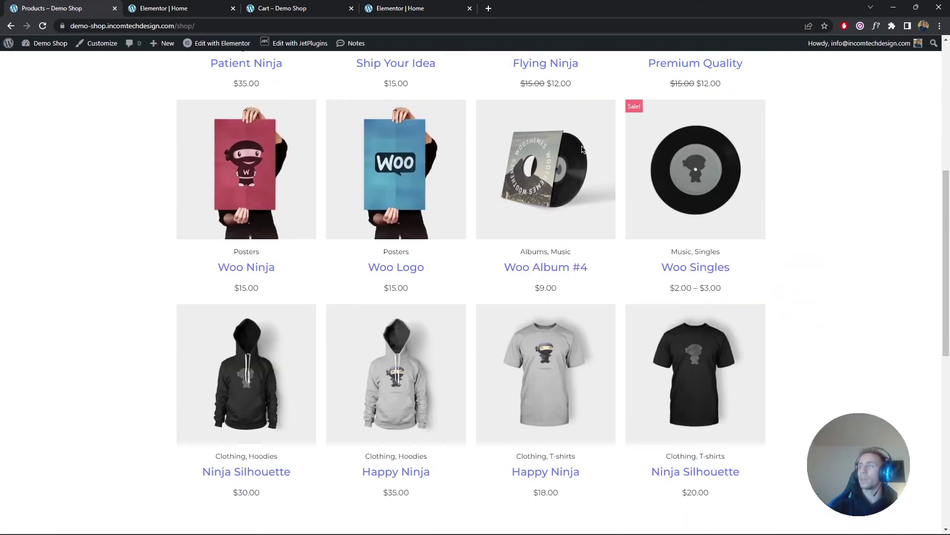
pyautogui.scroll(10, 574, 143)
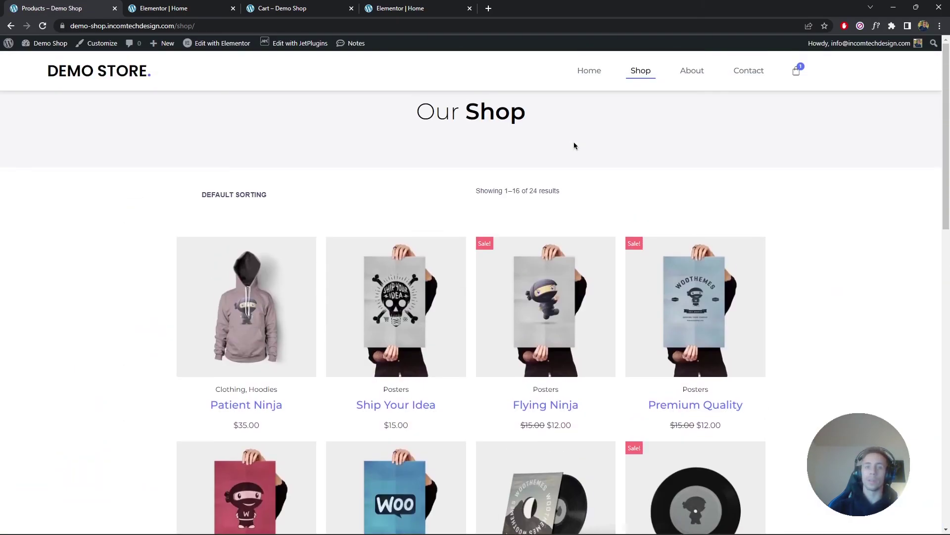